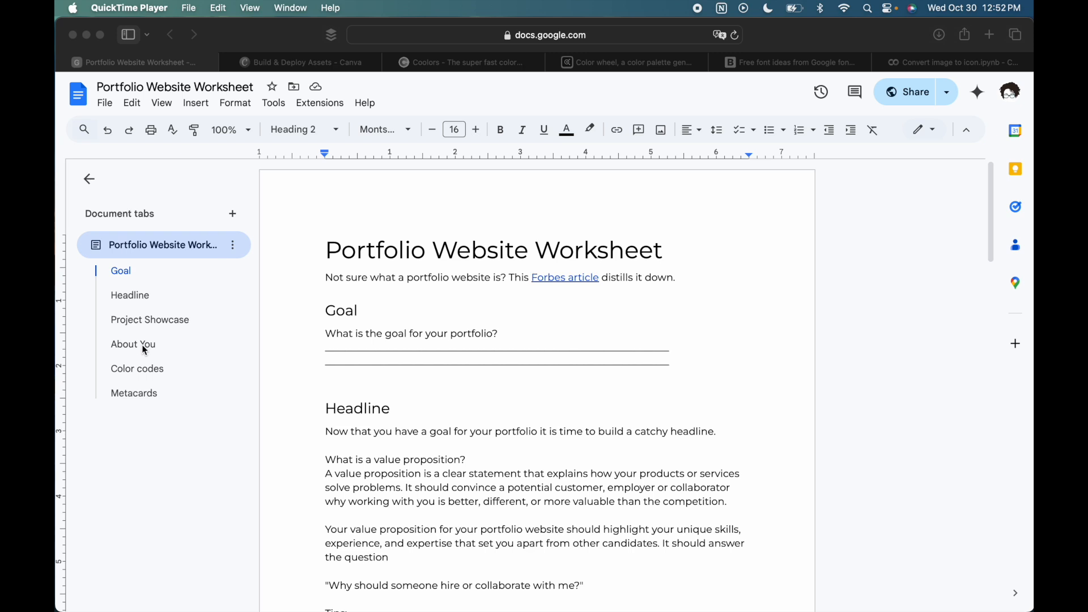
- Switch to Canva's Build & Deploy Assets folder and open the Logo template design for editing
click(263, 63)
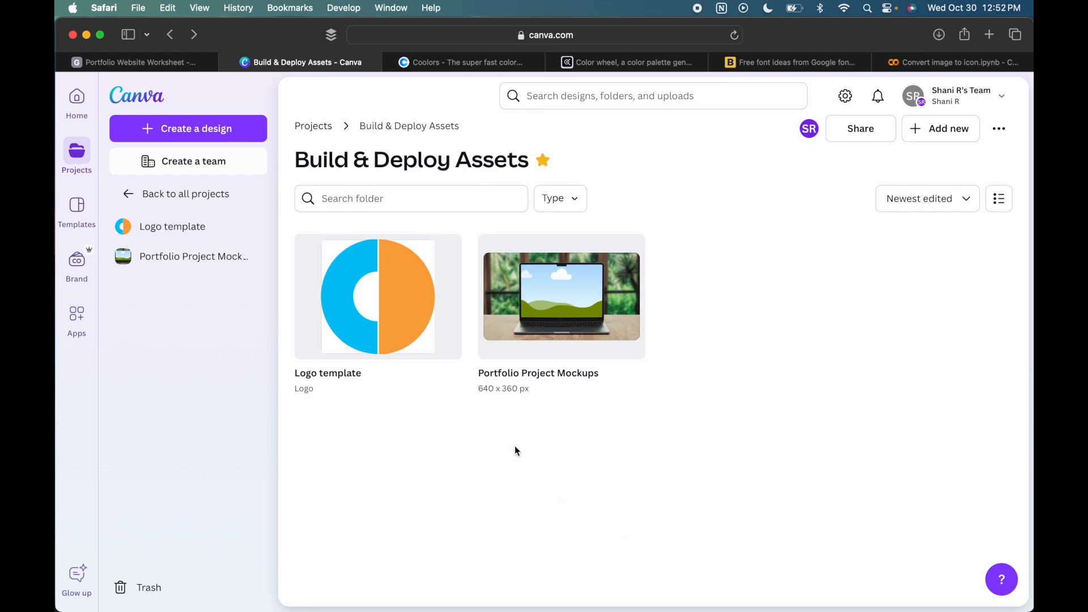
click(356, 285)
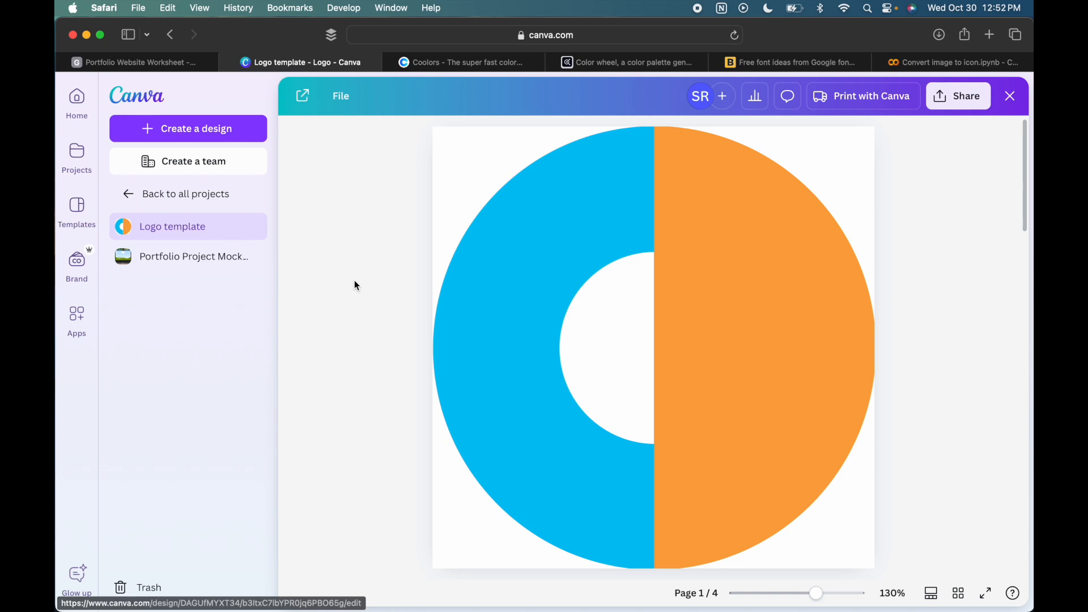
click(547, 331)
click(547, 347)
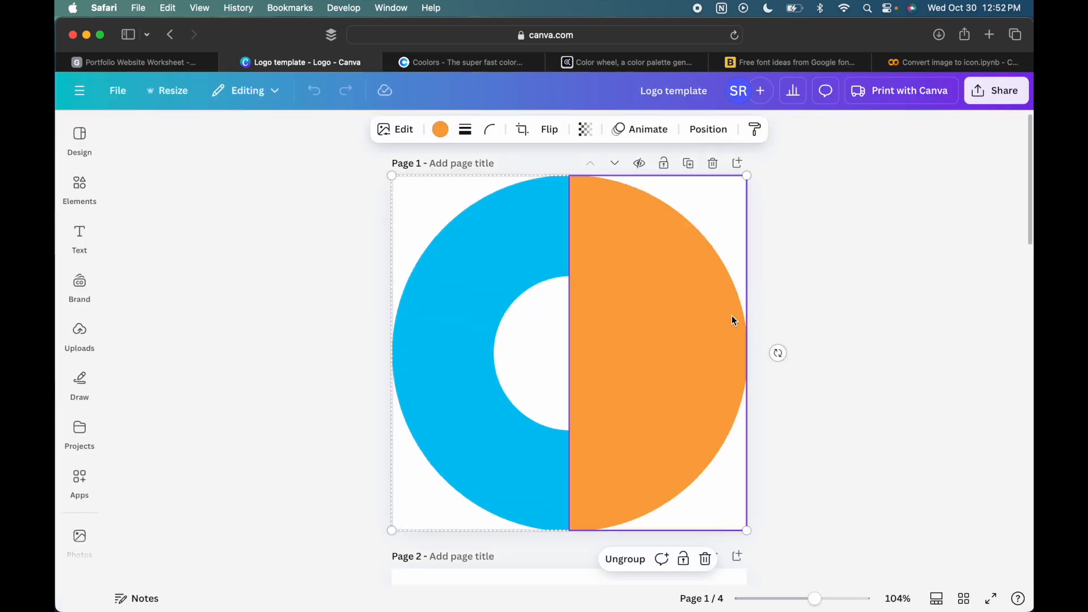
click(822, 305)
- Delete the last two pages of the design, starting with the gitlab page, keeping the blank page 2
scroll(822, 306, down, 3)
scroll(822, 306, down, 5)
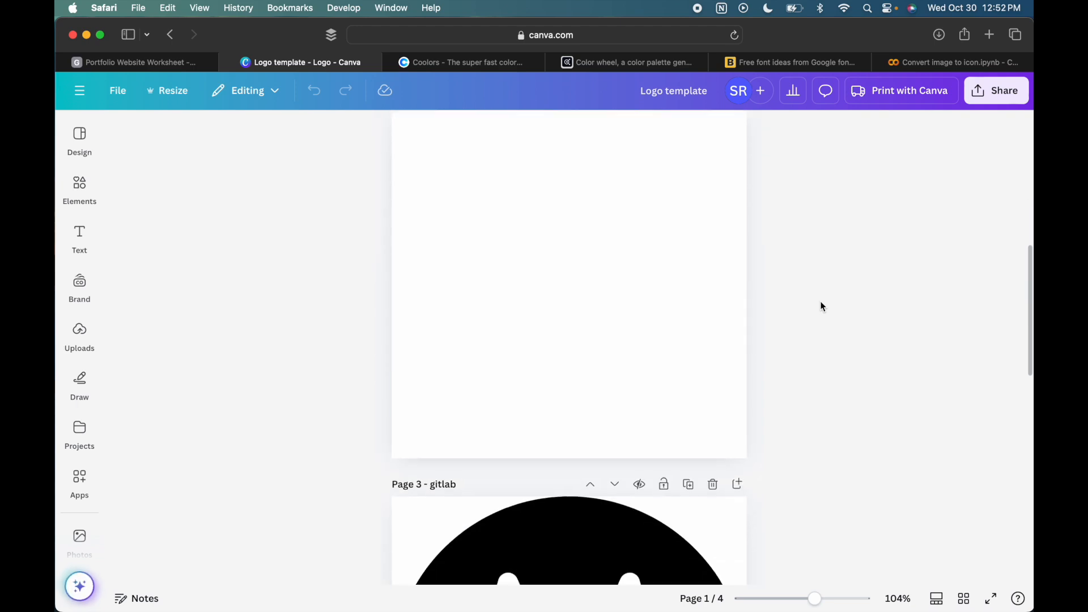
scroll(724, 299, up, 3)
scroll(726, 300, down, 1)
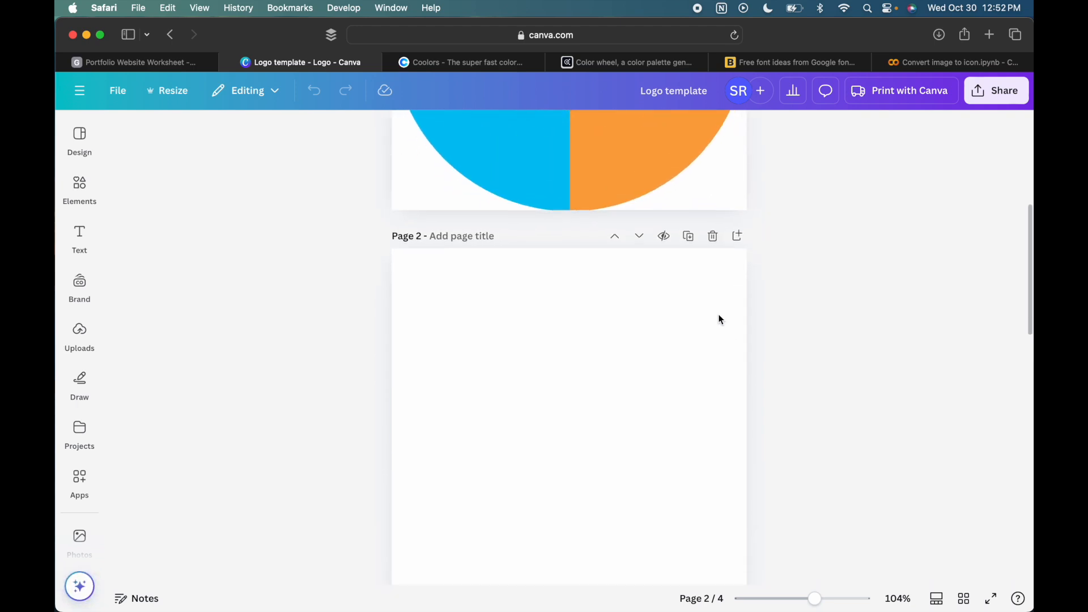
scroll(720, 316, down, 2)
click(713, 569)
click(713, 569)
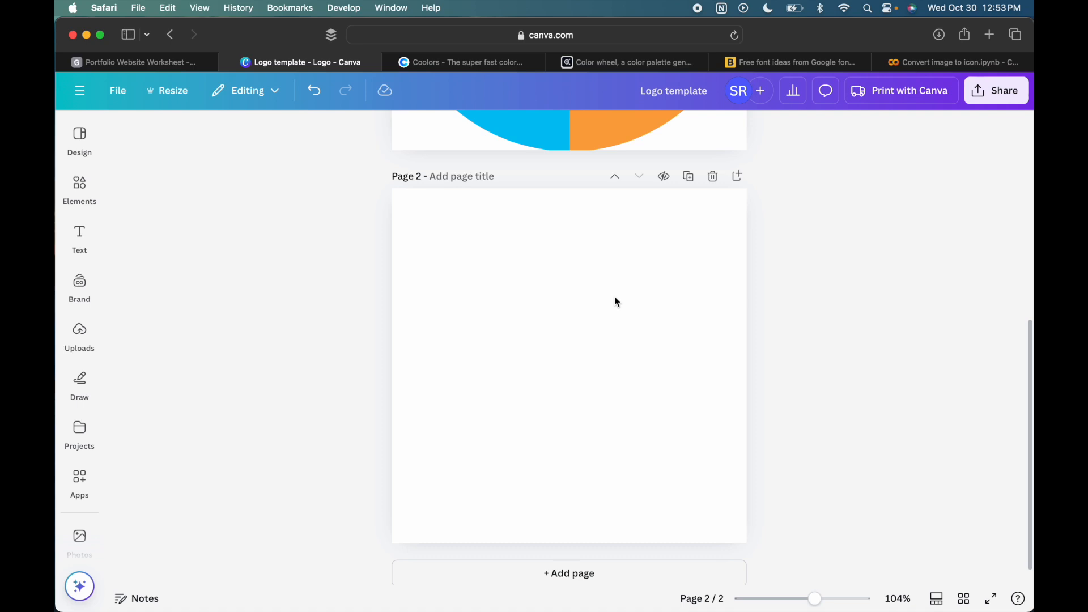
- Select the blue half and the orange half of the page 1 logo in turn to inspect them
scroll(617, 302, up, 6)
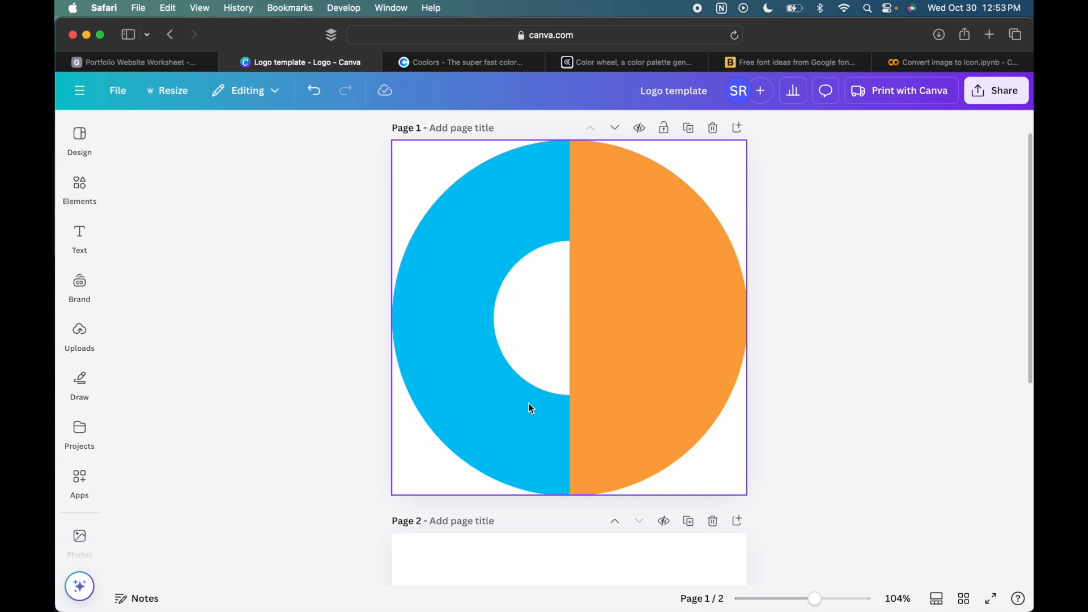
click(464, 335)
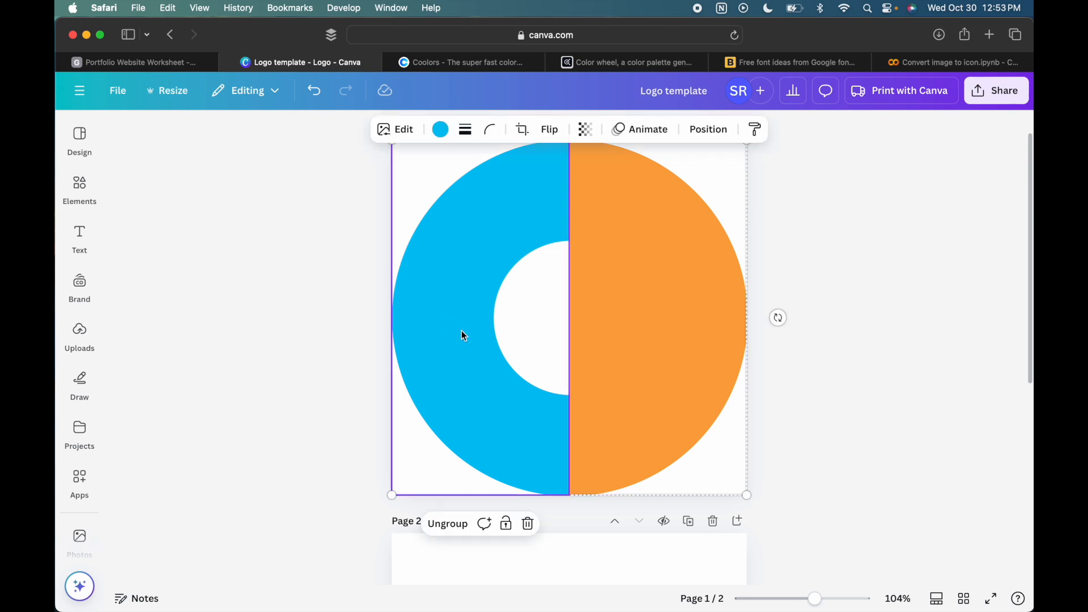
click(663, 262)
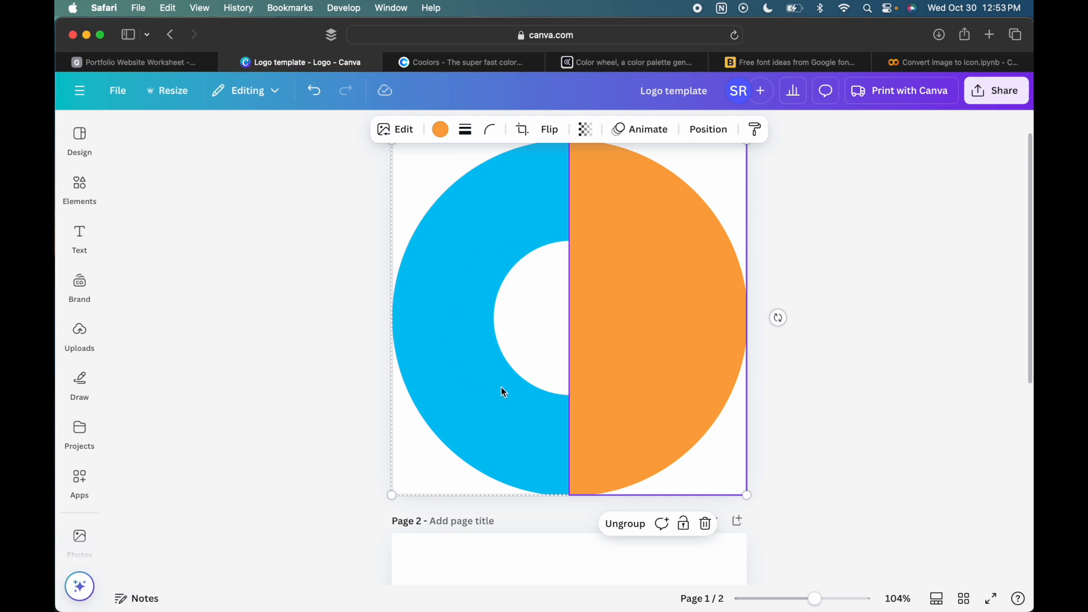
scroll(501, 386, down, 3)
scroll(436, 354, up, 1)
- Search the elements library for "woman portrait" and browse the photo results
click(79, 126)
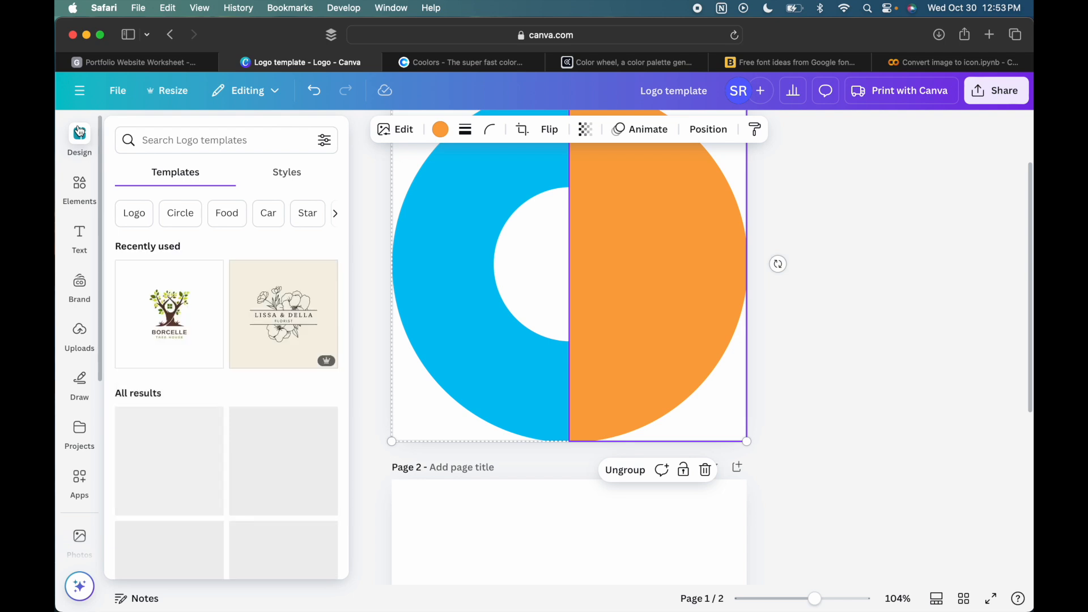
click(82, 185)
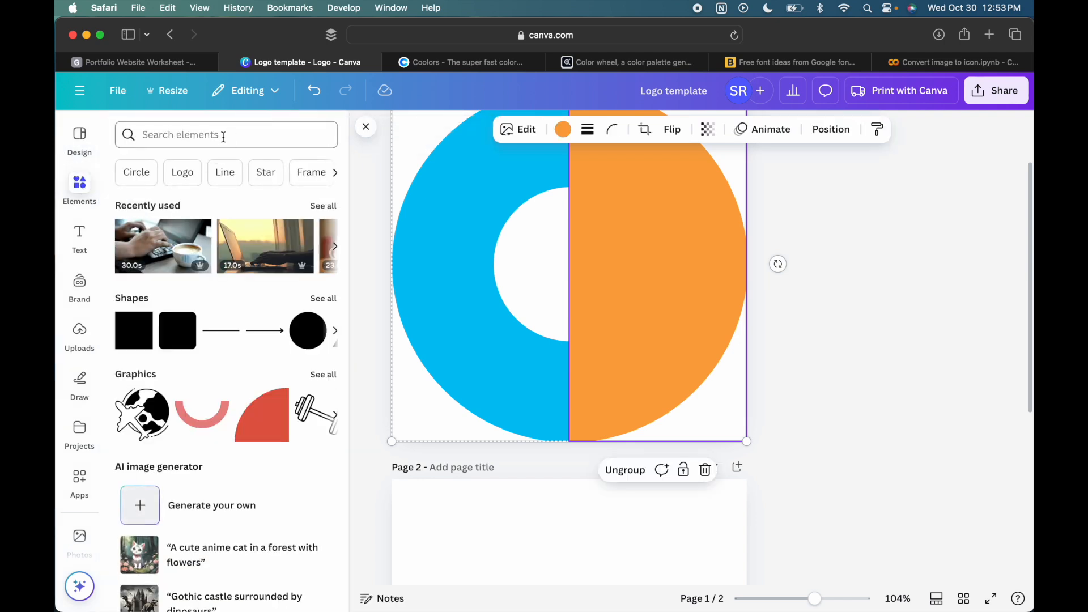
click(223, 136)
text(pi)
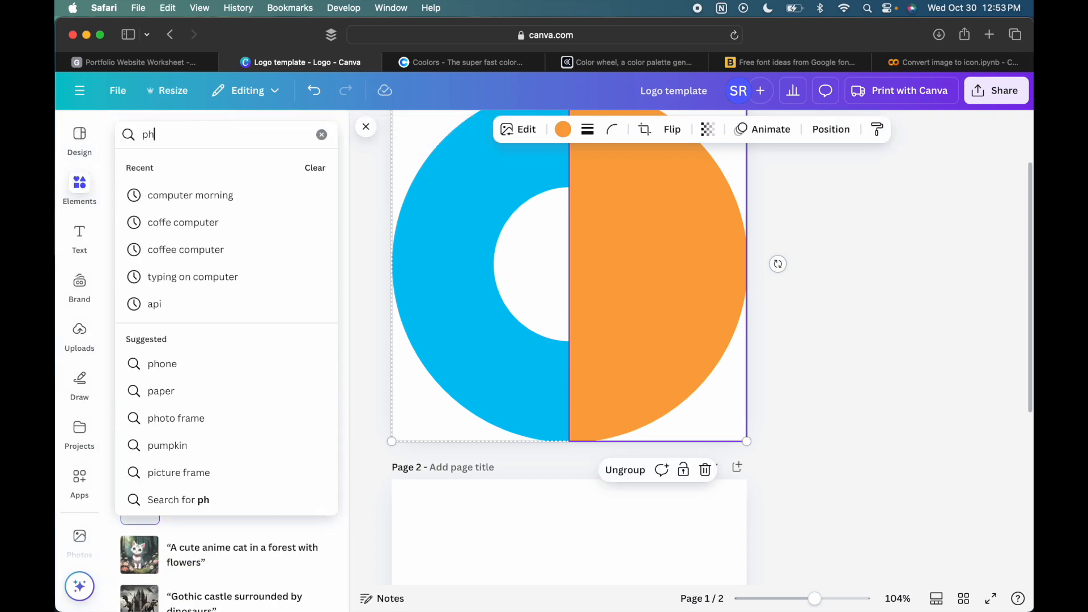
key(BackSpace)
key(BackSpace)
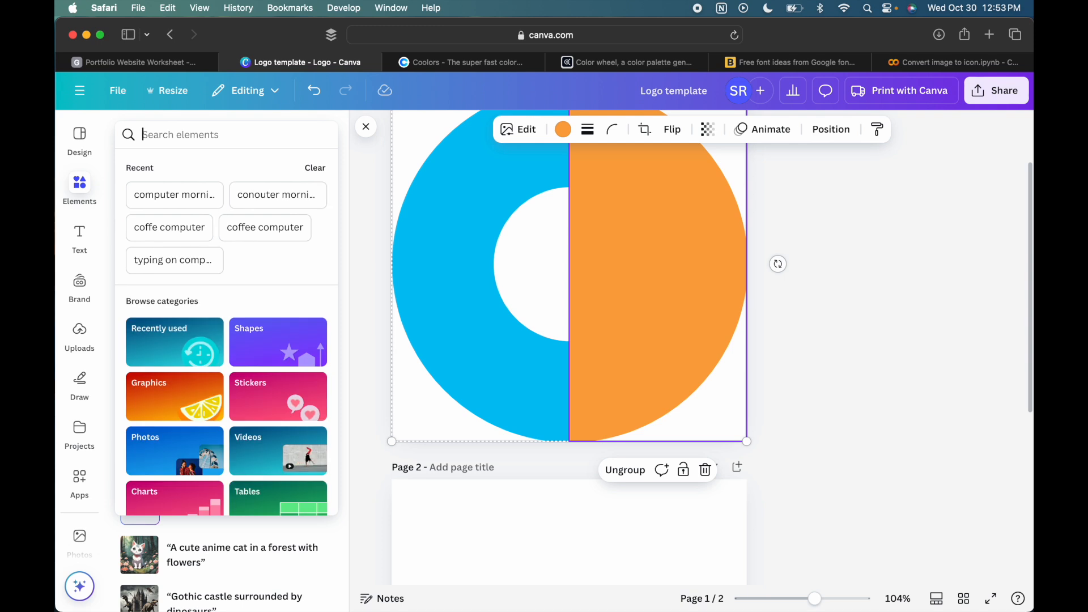
text(woman)
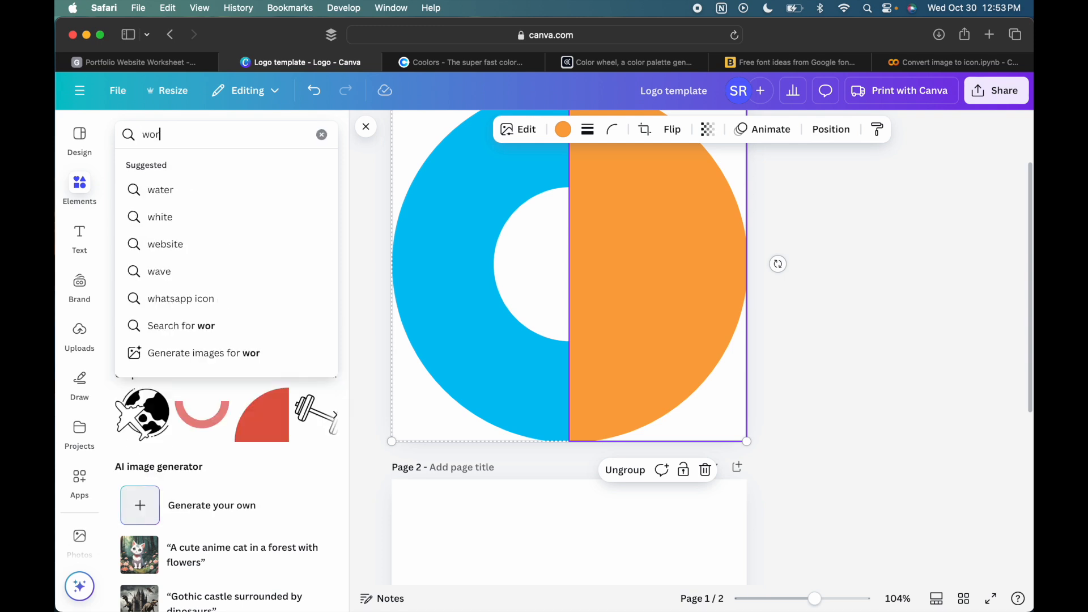
text( po)
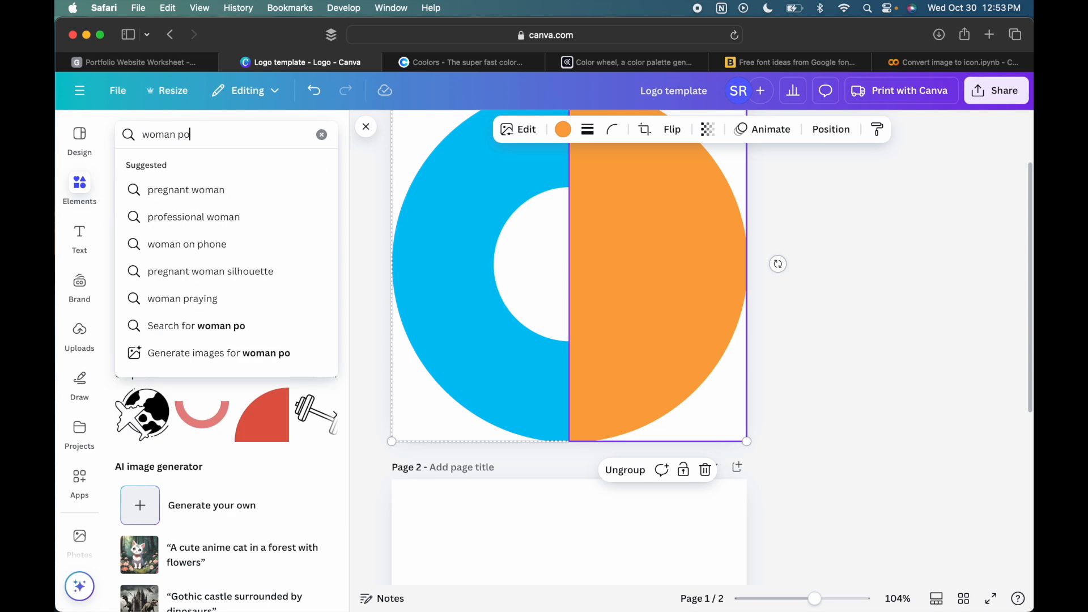
key(BackSpace)
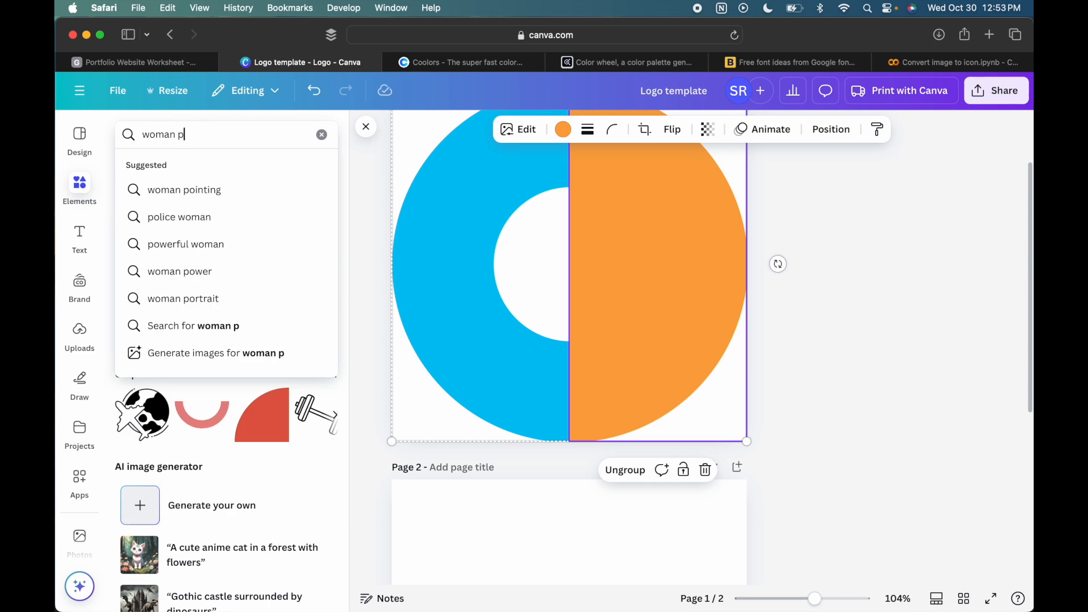
text(p)
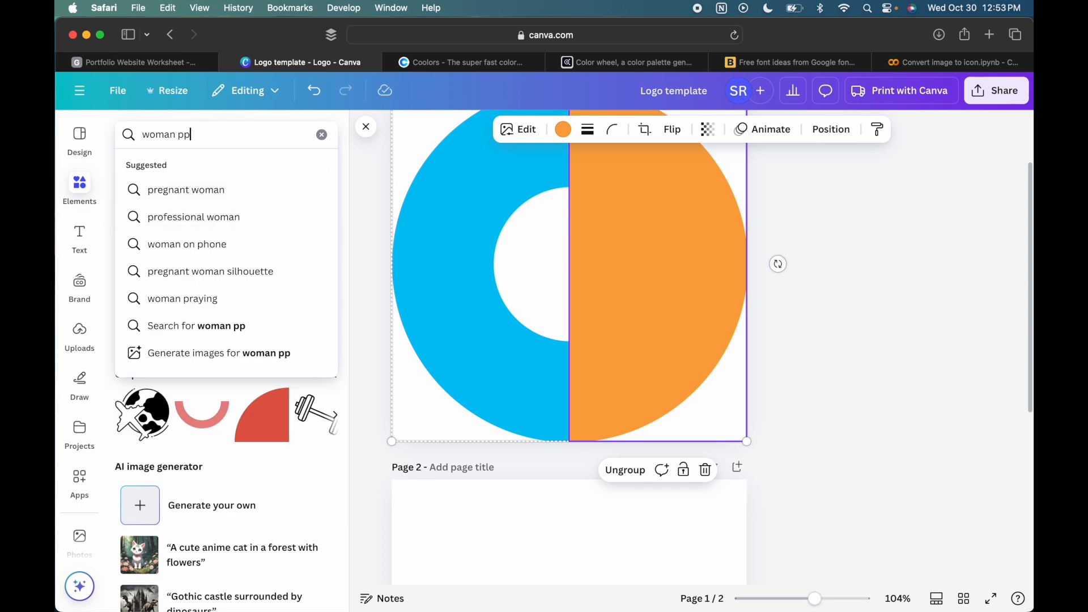
key(BackSpace)
text(or)
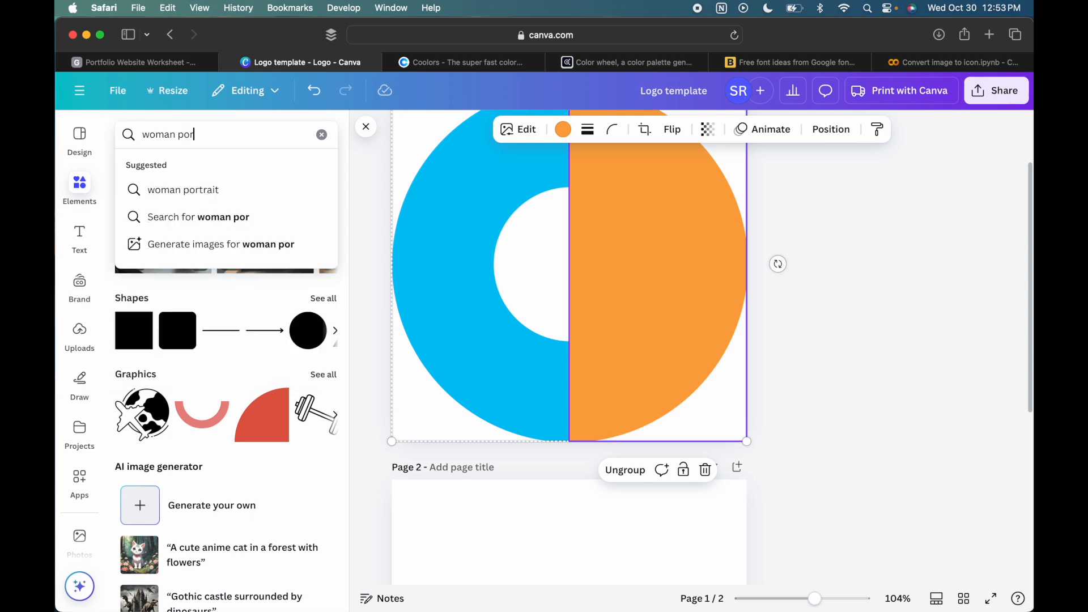
click(194, 188)
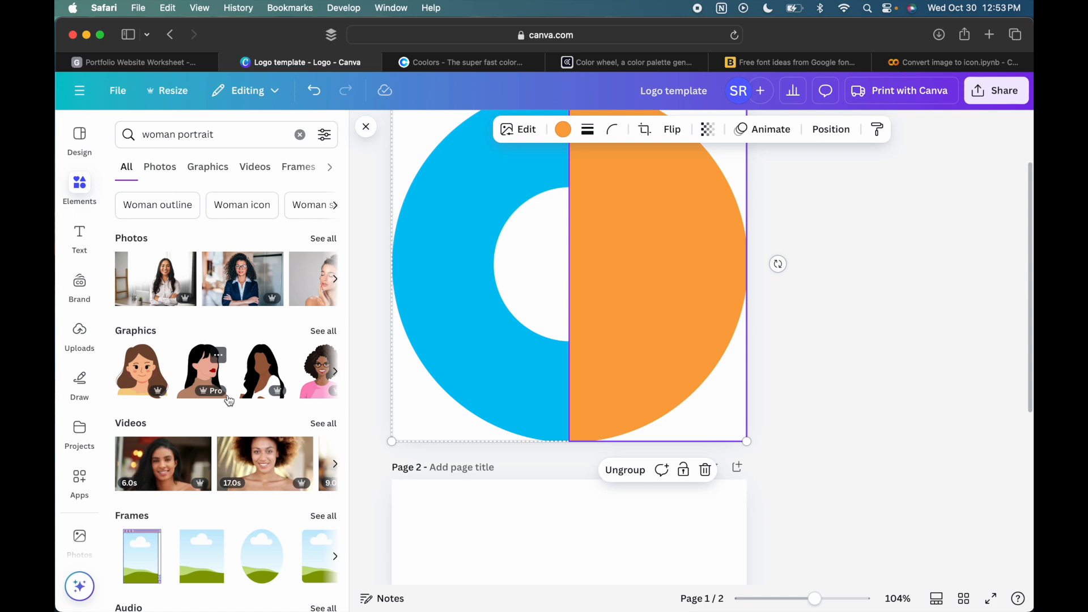
scroll(229, 401, down, 1)
scroll(229, 401, up, 1)
click(332, 280)
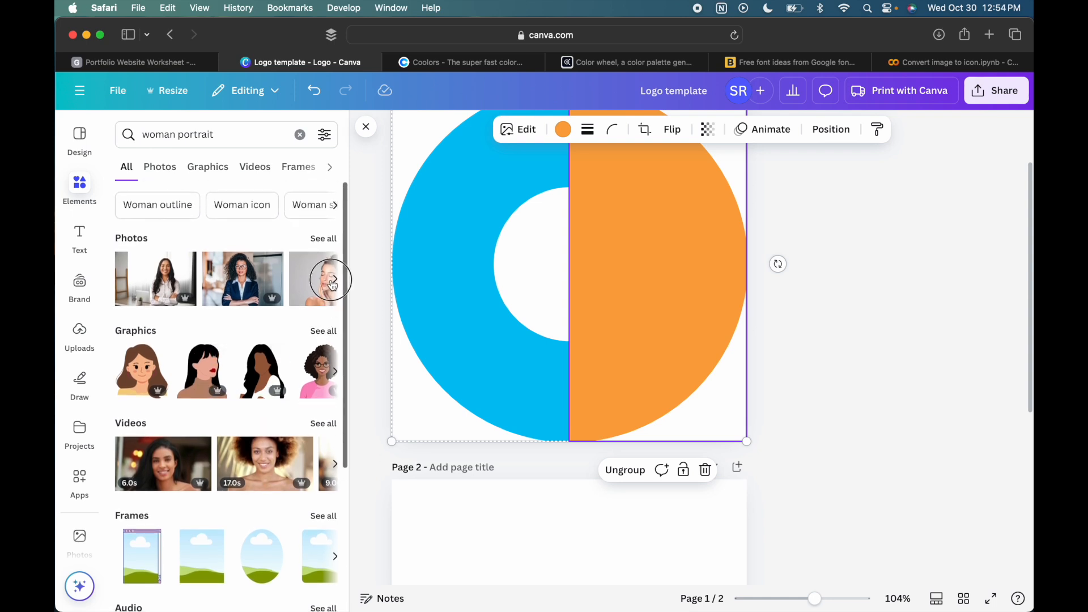
- Change the elements search to "man portrait"
click(175, 132)
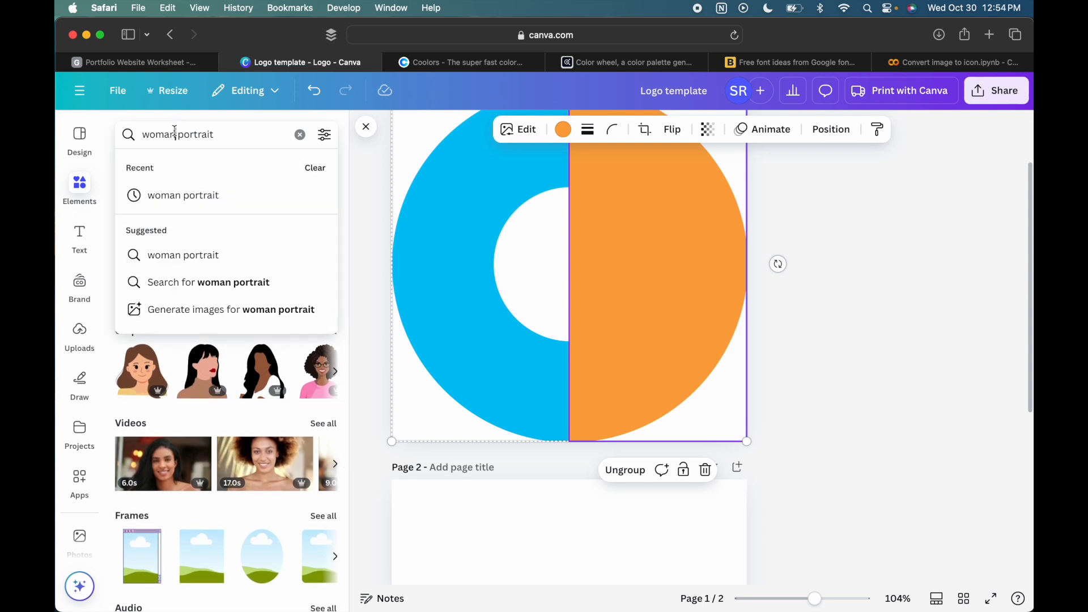
double_click(160, 134)
text(man)
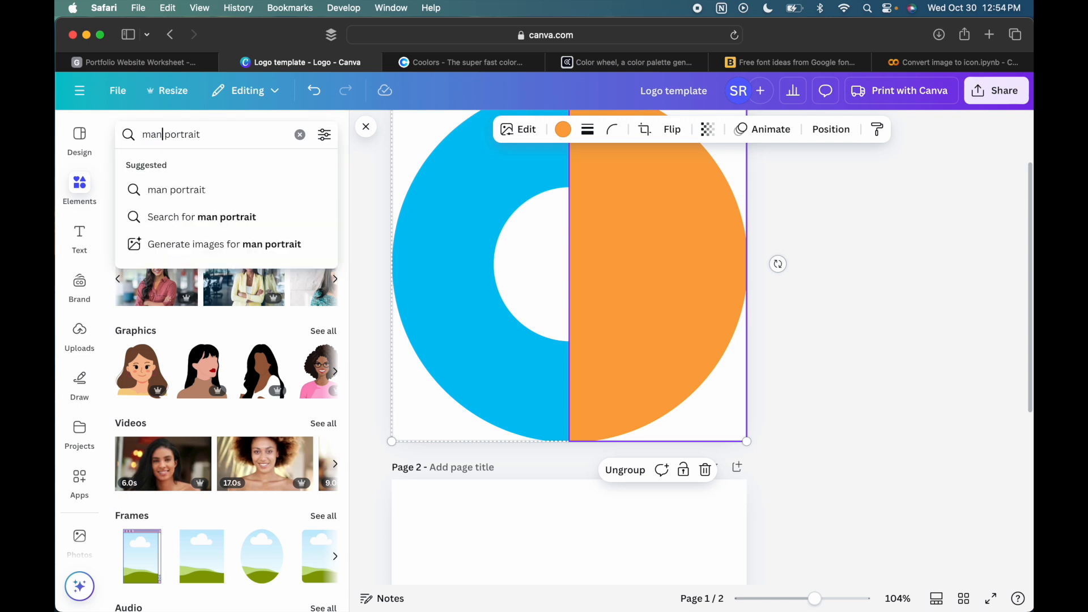
key(Return)
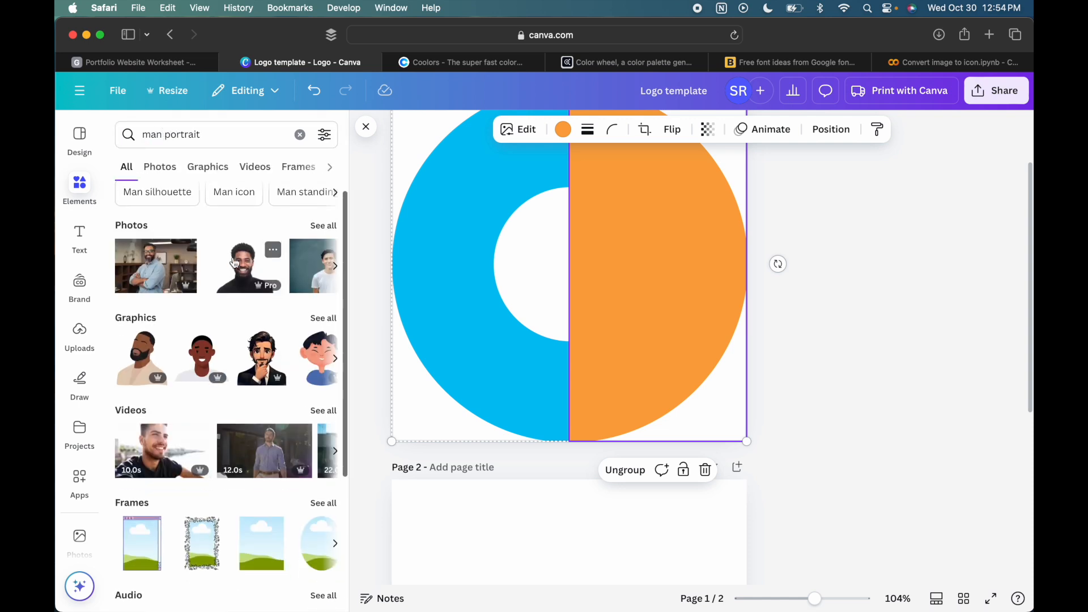
- Add the photo of the smiling man in a black turtleneck and place it on page 2
click(235, 262)
scroll(555, 252, down, 1)
drag(560, 170, 560, 513)
scroll(919, 393, down, 4)
scroll(549, 206, up, 2)
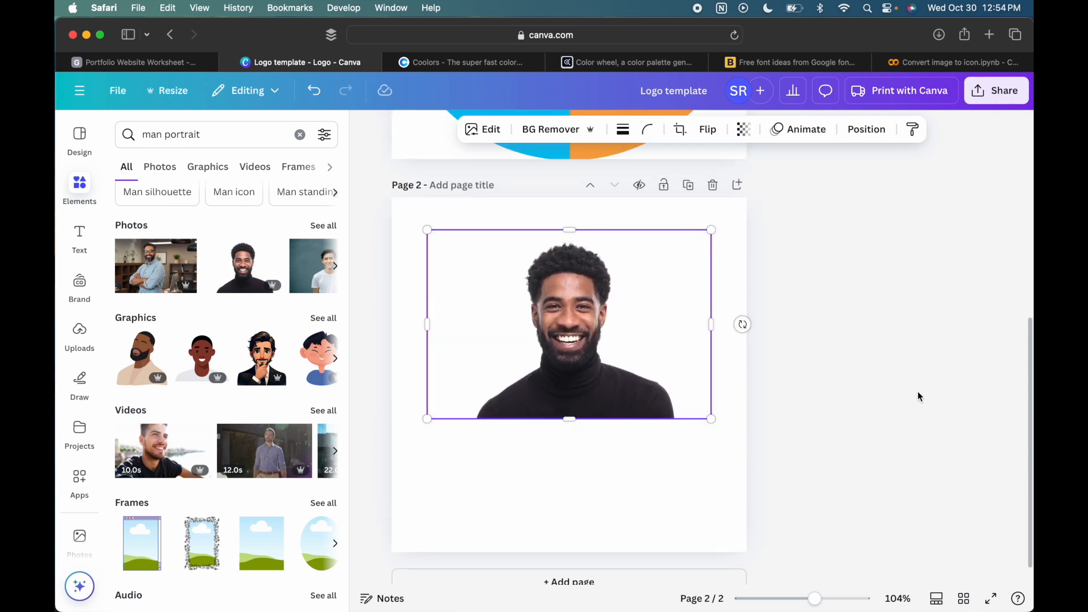
scroll(617, 284, down, 2)
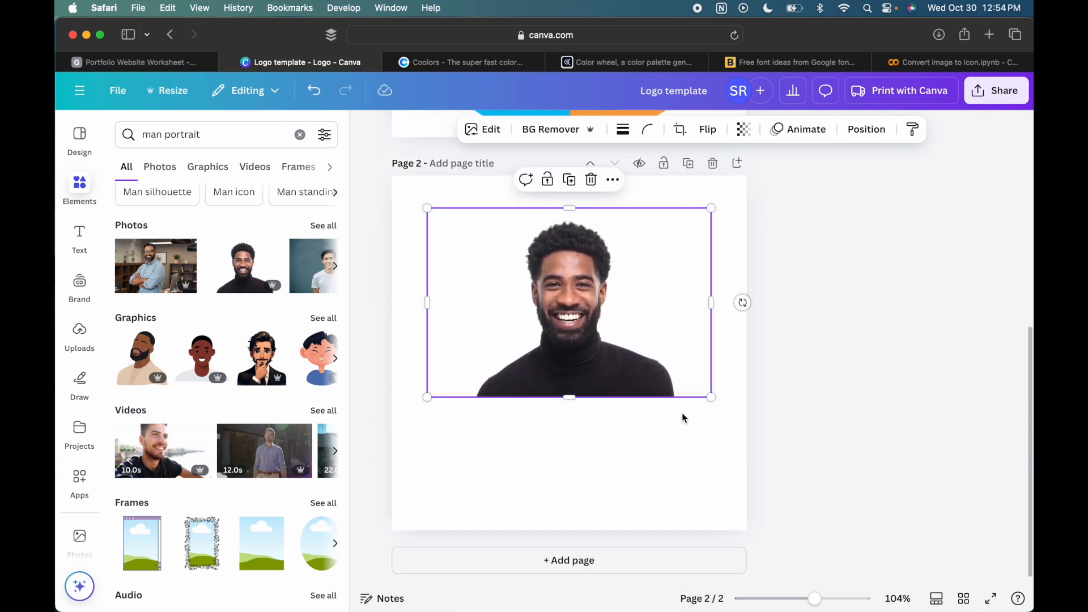
- Enlarge and reposition the black turtleneck portrait so it fills the width and most of the height of page 2
drag(713, 396, 729, 576)
drag(668, 372, 627, 442)
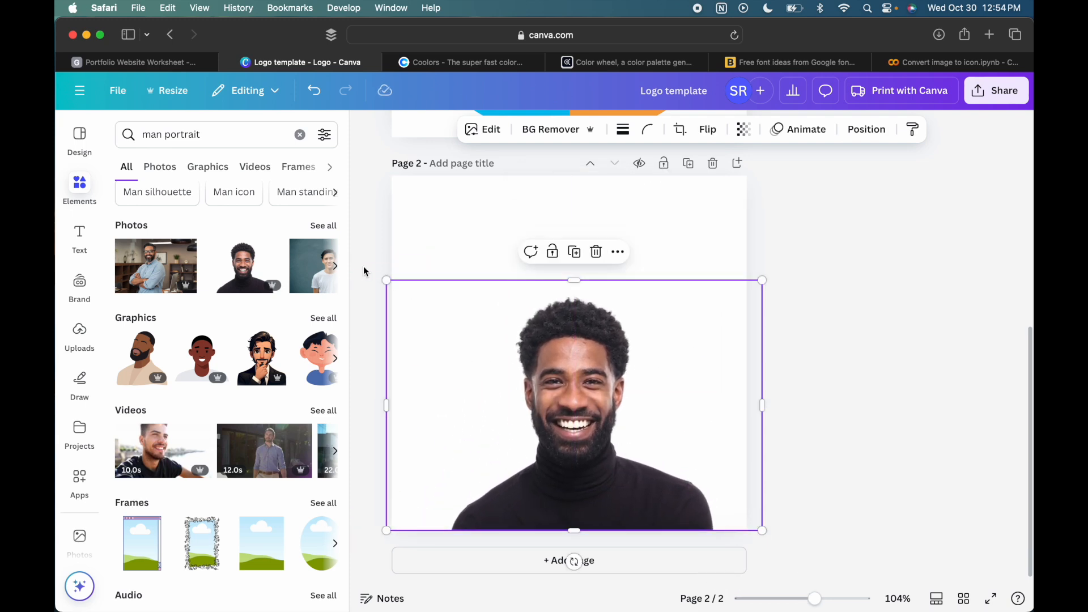
drag(387, 280, 291, 187)
drag(451, 293, 505, 290)
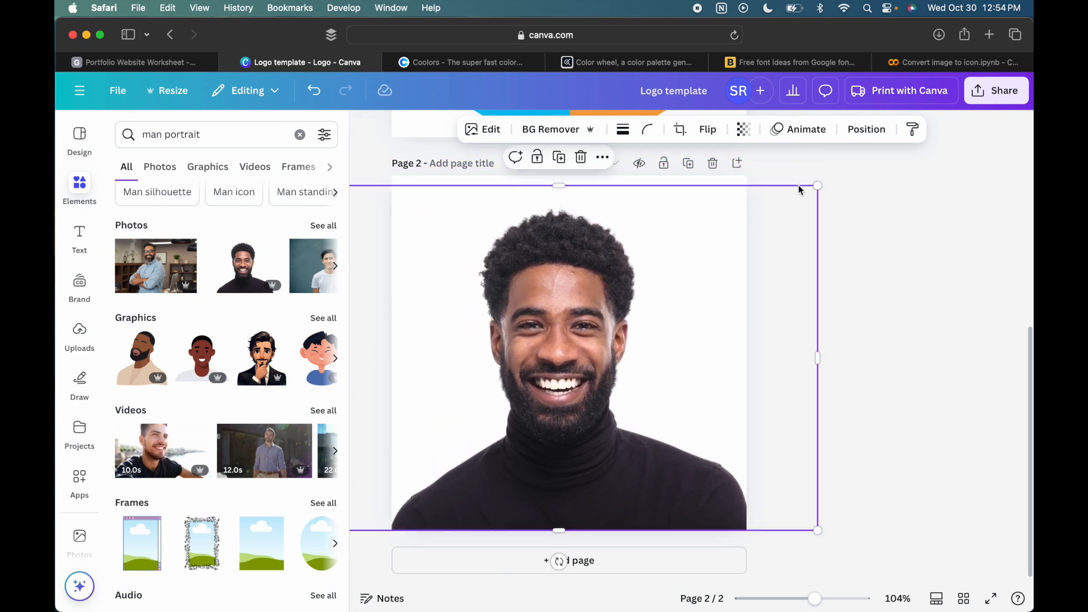
mouse_move(822, 185)
mouse_down()
mouse_move(799, 182)
mouse_move(815, 187)
mouse_up()
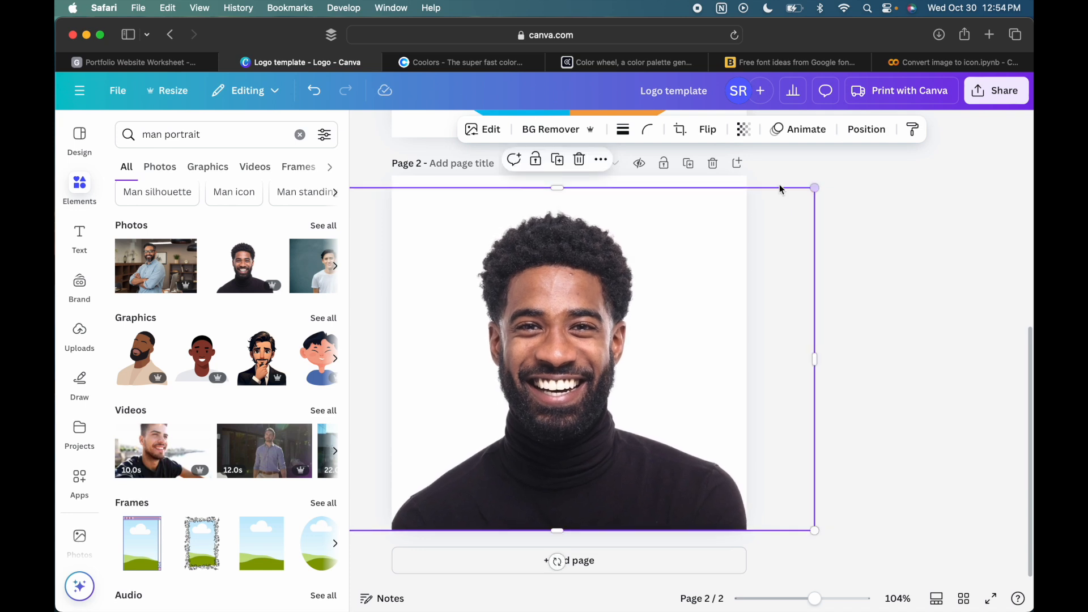
drag(674, 243, 674, 242)
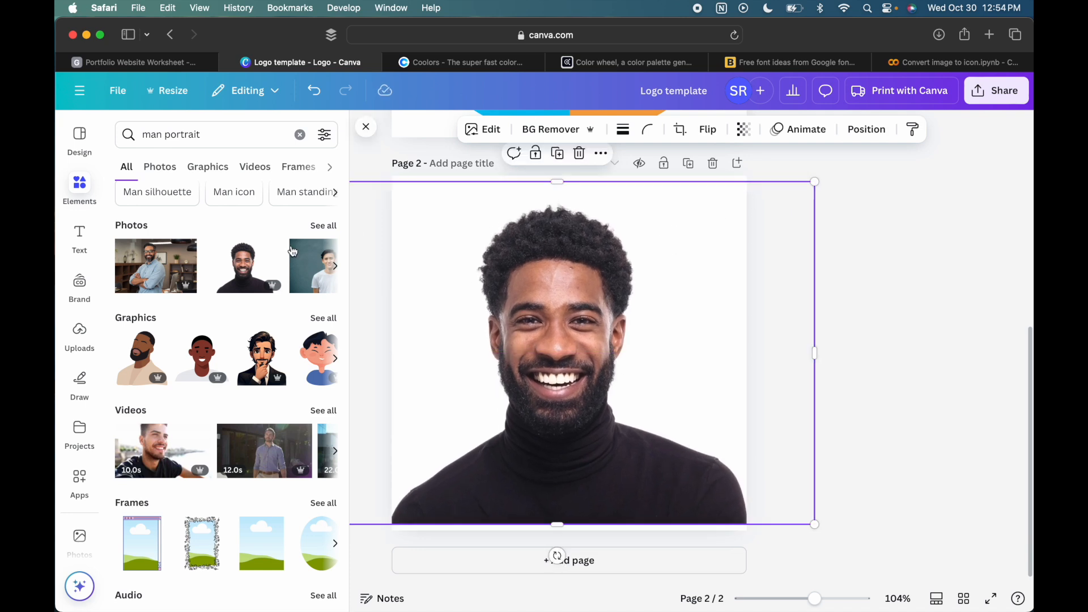
- Replace the turtleneck portrait on page 2 with the photo of the man in a pink shirt on a green background
key(Delete)
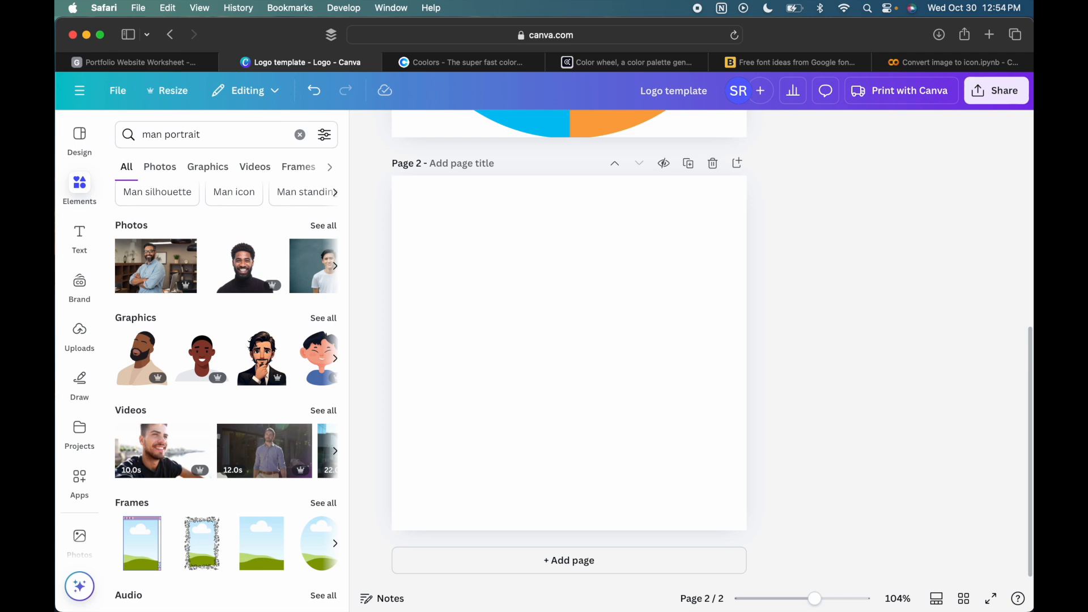
scroll(303, 289, right, 5)
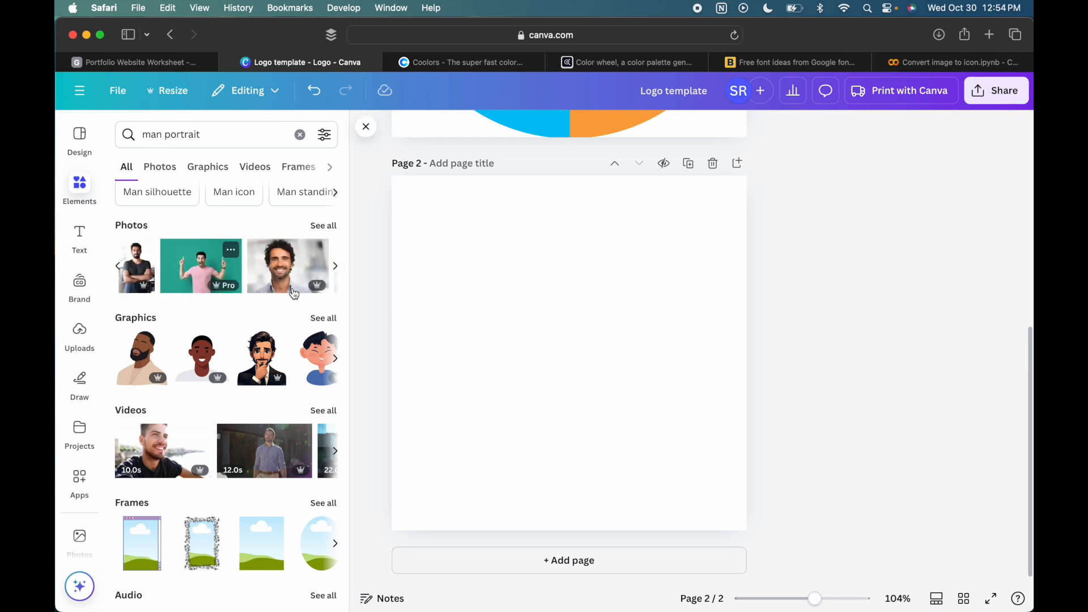
click(214, 276)
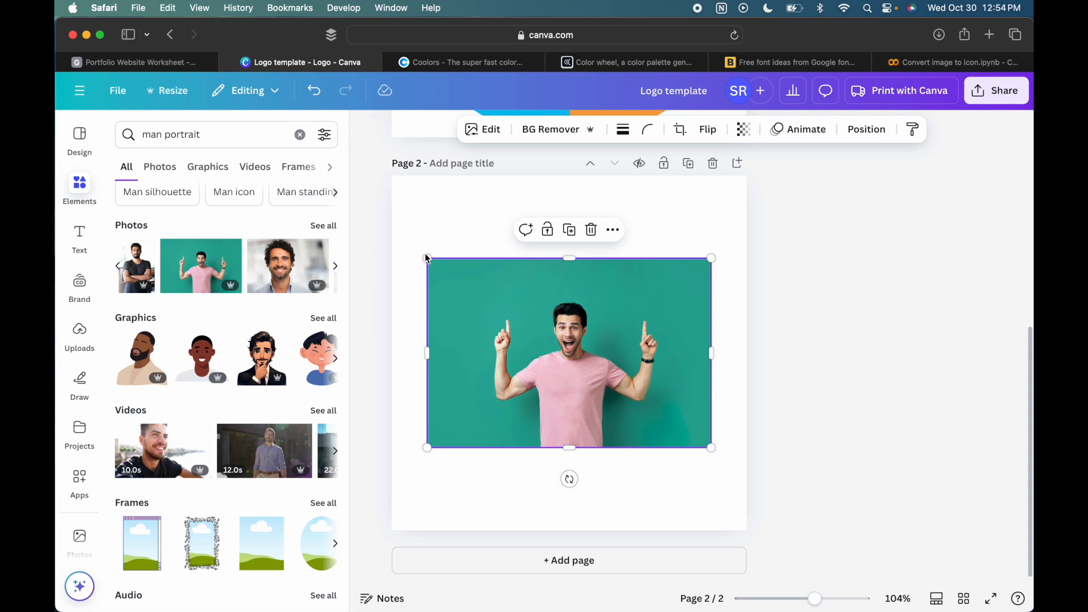
- Enlarge and reposition the pink-shirt photo so it covers all of page 2 with the man centred
drag(426, 258, 355, 146)
drag(472, 267, 547, 364)
drag(785, 225, 867, 144)
drag(672, 250, 628, 246)
click(952, 233)
- Remove the background from the pink-shirt photo and open the Background Remover's brush settings
click(658, 233)
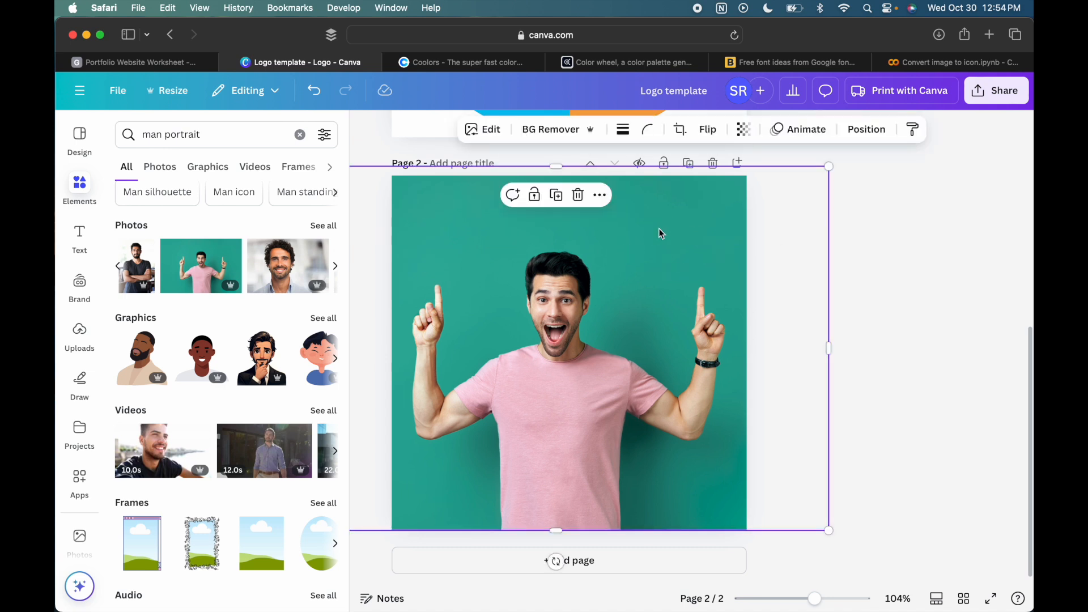
click(586, 136)
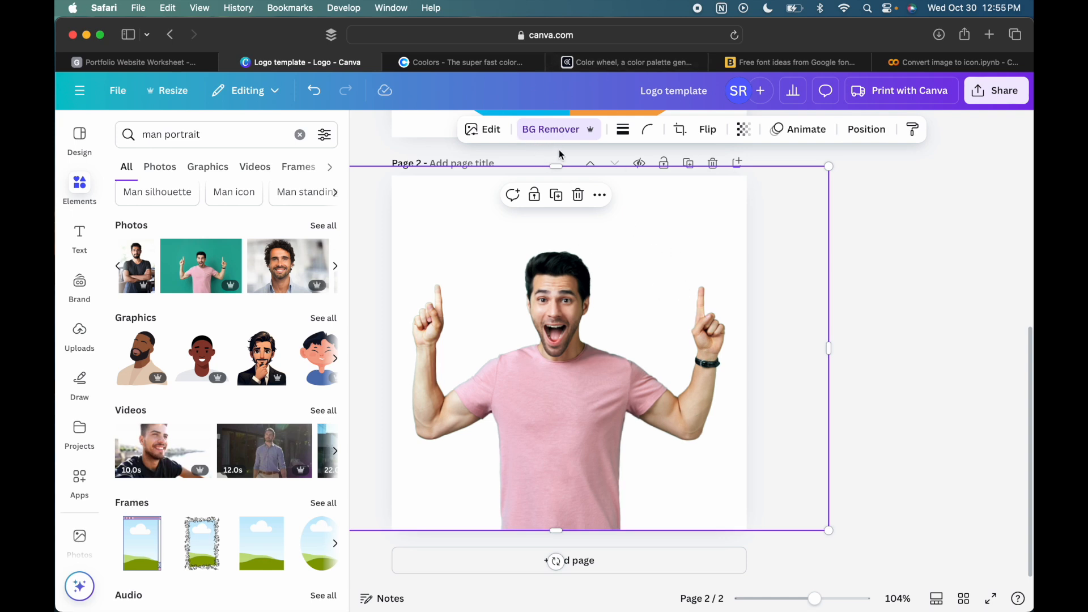
click(561, 131)
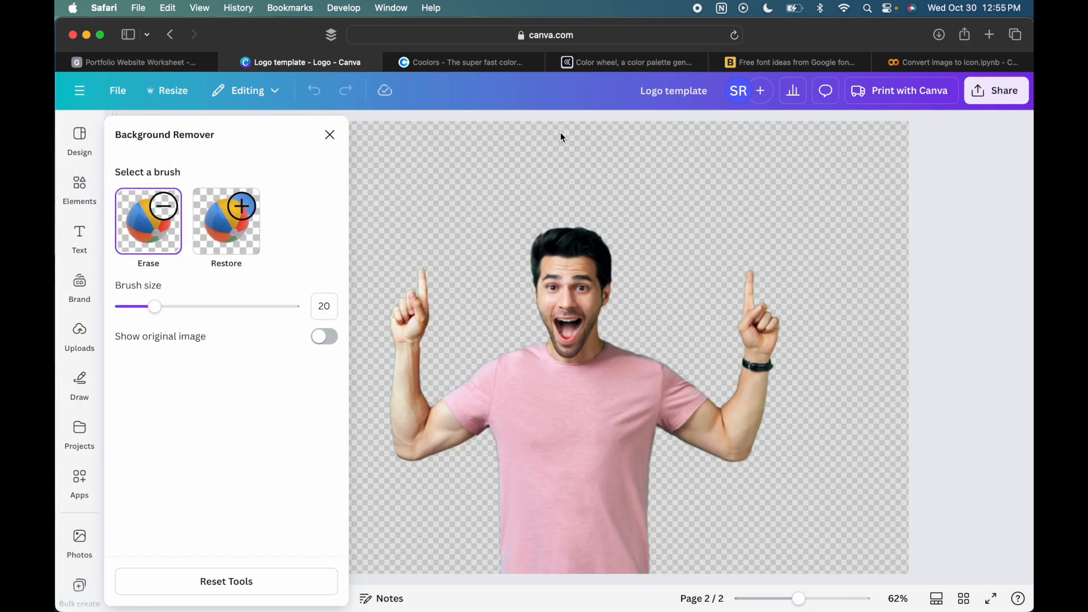
- Leave the background remover, then enlarge and reposition the cut-out man so his raised arms span the width of page 2
click(322, 140)
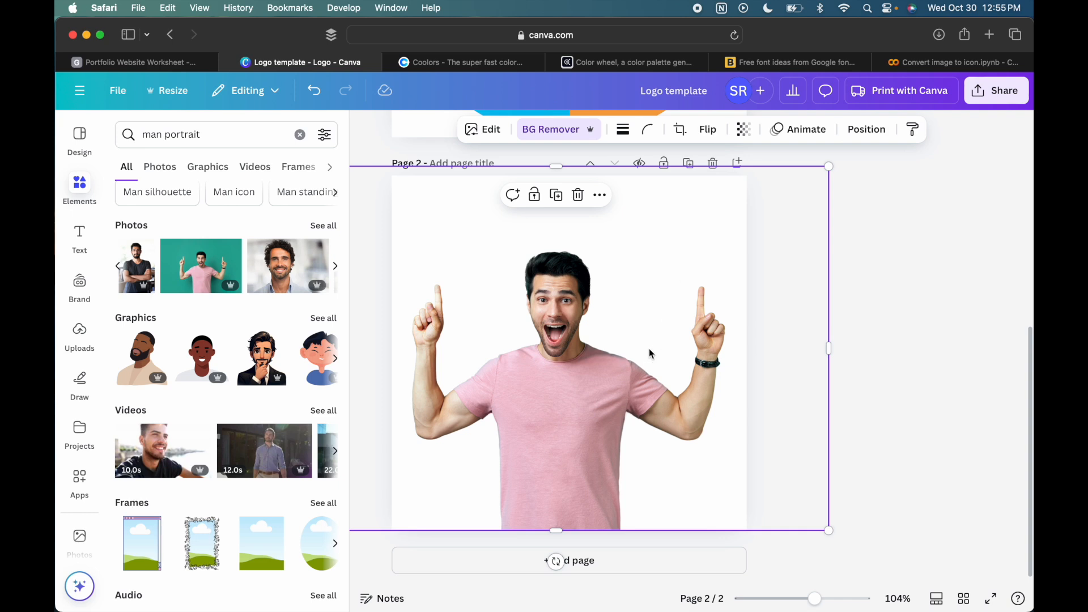
scroll(650, 353, up, 6)
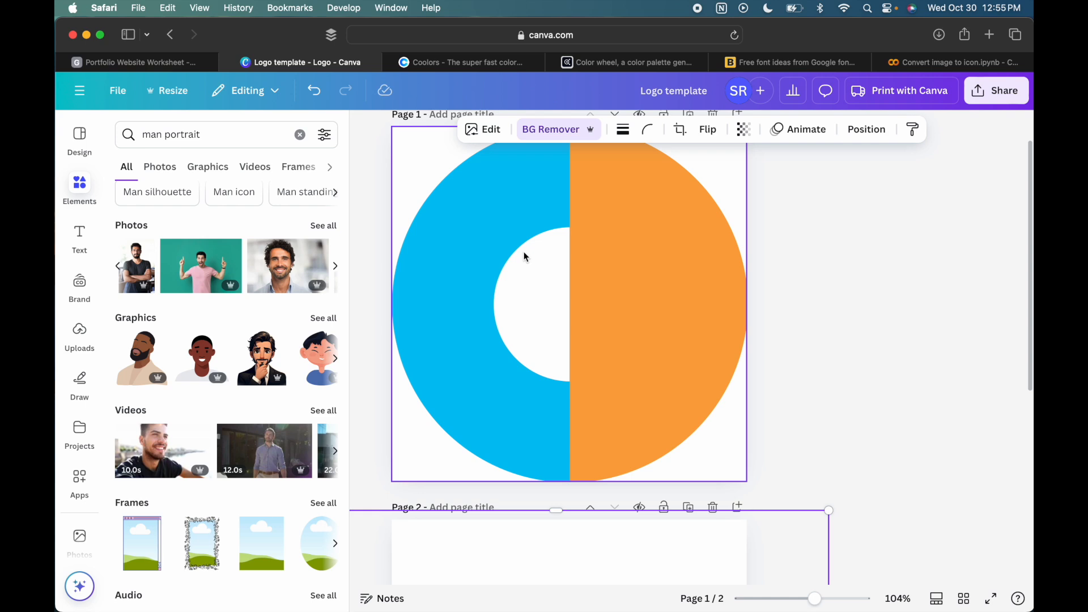
scroll(871, 274, down, 1)
scroll(870, 274, up, 2)
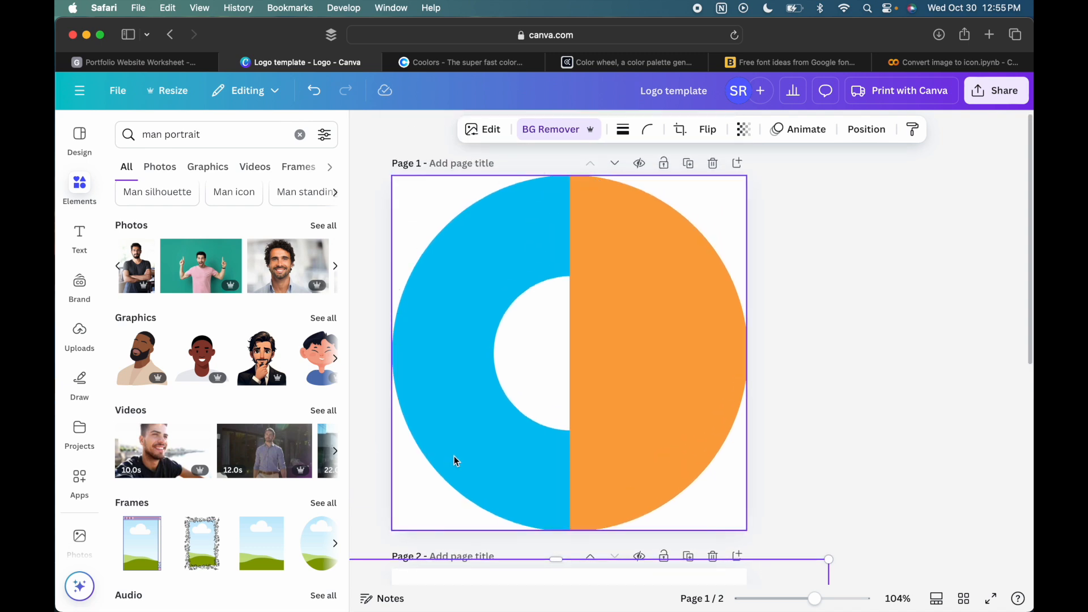
scroll(735, 400, down, 5)
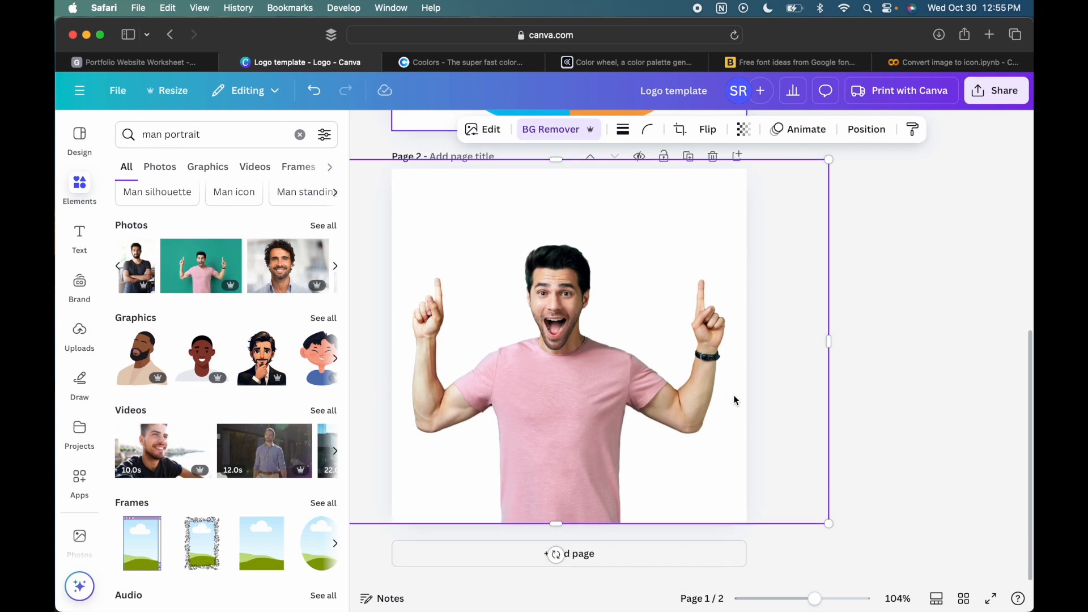
drag(829, 167, 935, 82)
drag(674, 265, 626, 266)
drag(883, 529, 860, 513)
drag(559, 461, 567, 479)
mouse_move(868, 530)
mouse_down()
mouse_move(853, 532)
mouse_move(859, 524)
mouse_up()
drag(547, 446, 550, 456)
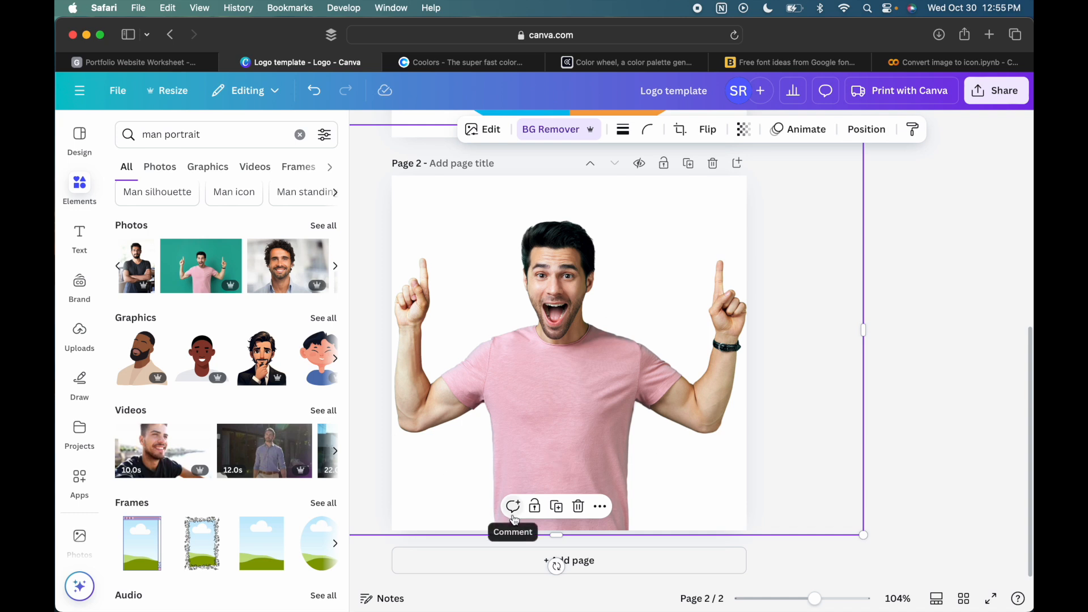
click(914, 318)
- Duplicate page 2 and delete the man's photo from the new page 3
scroll(914, 318, up, 7)
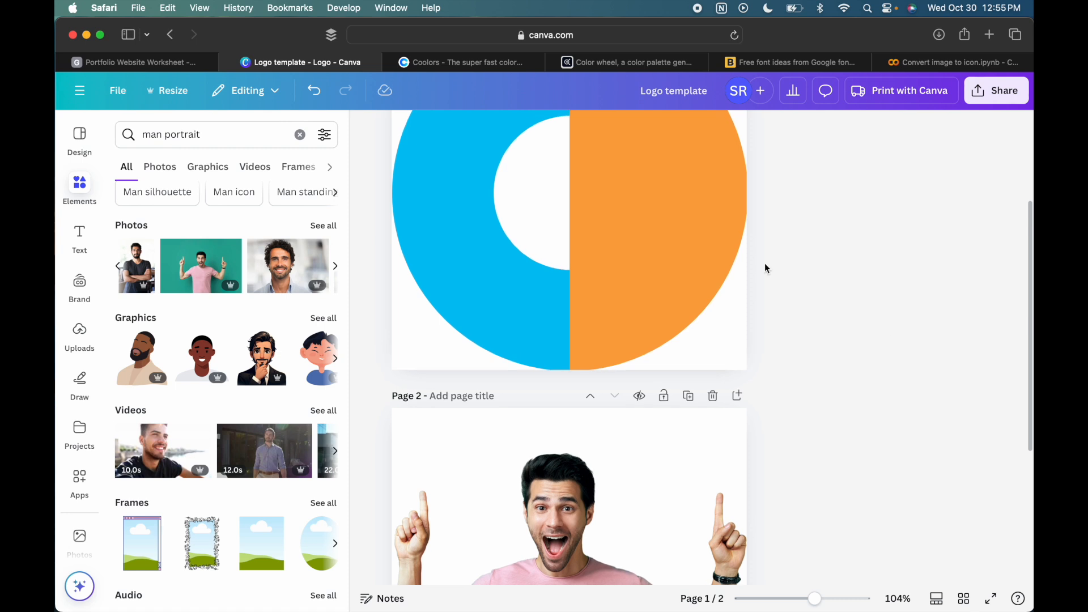
scroll(526, 323, up, 1)
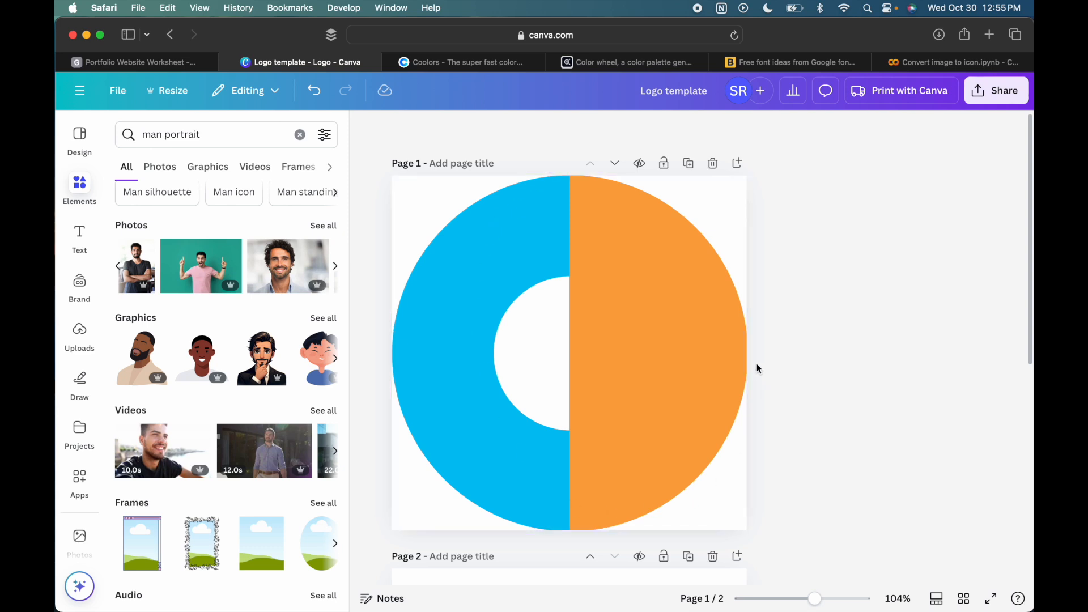
scroll(756, 362, down, 7)
click(692, 164)
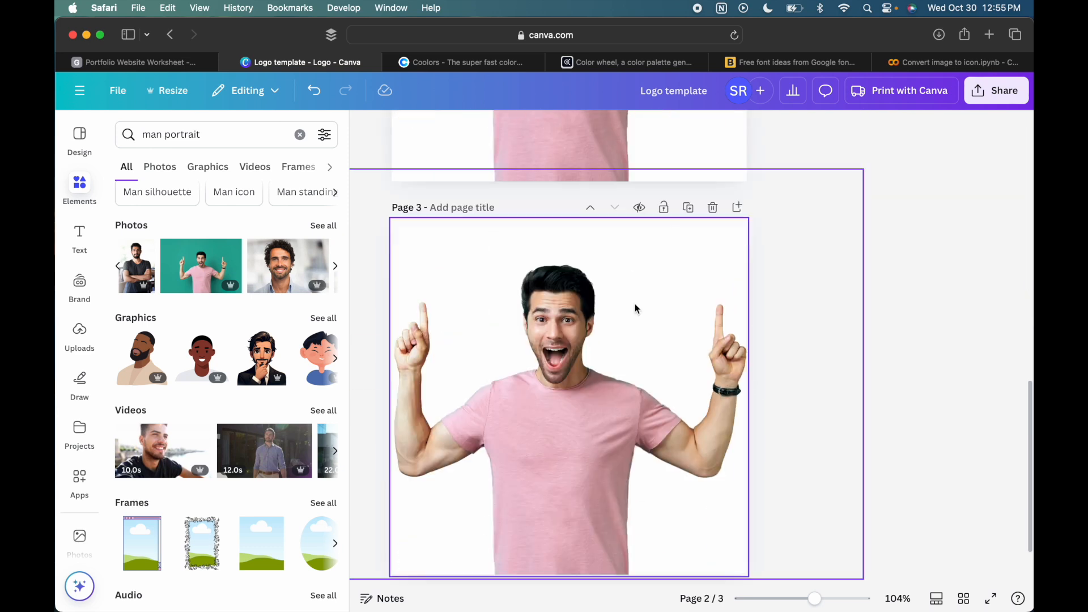
click(637, 309)
key(Delete)
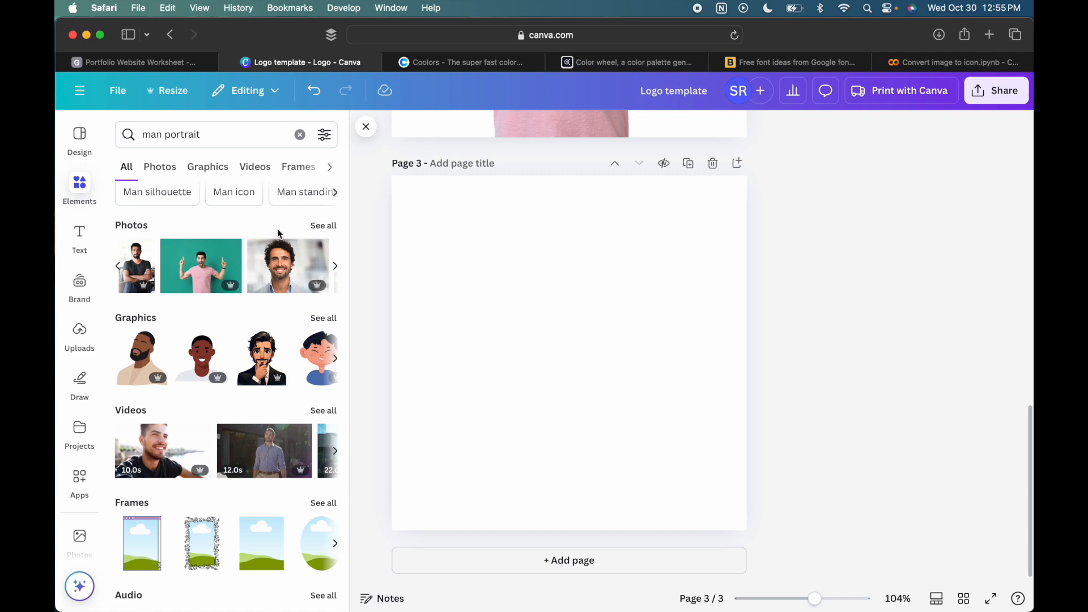
- Search the elements for "phi", show all matching graphics and add the rounded open-loop phi symbol to page 3
click(80, 185)
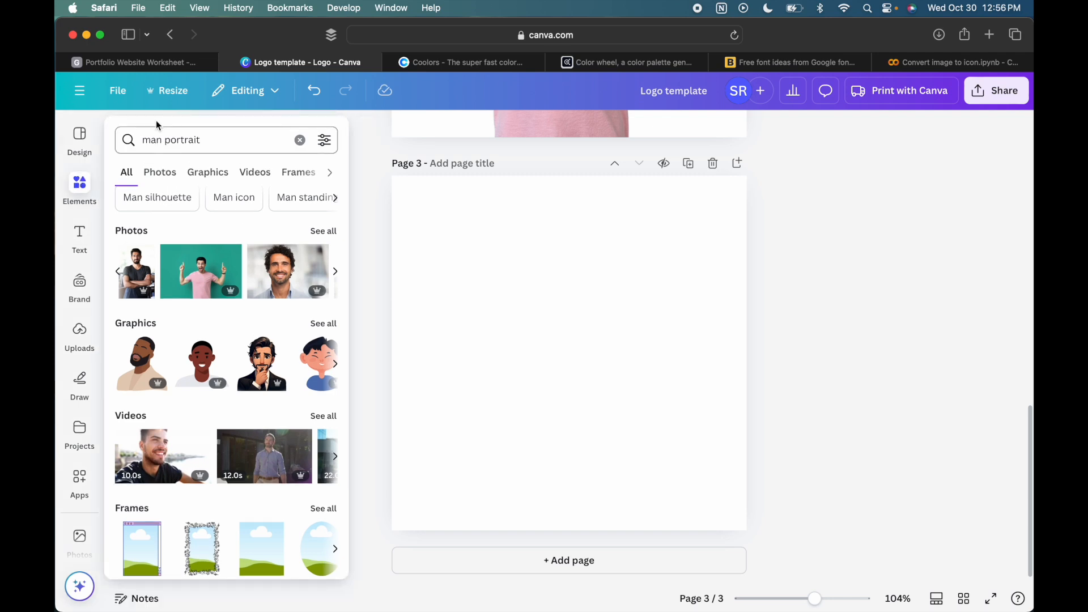
click(296, 141)
click(248, 143)
text(phi)
key(Return)
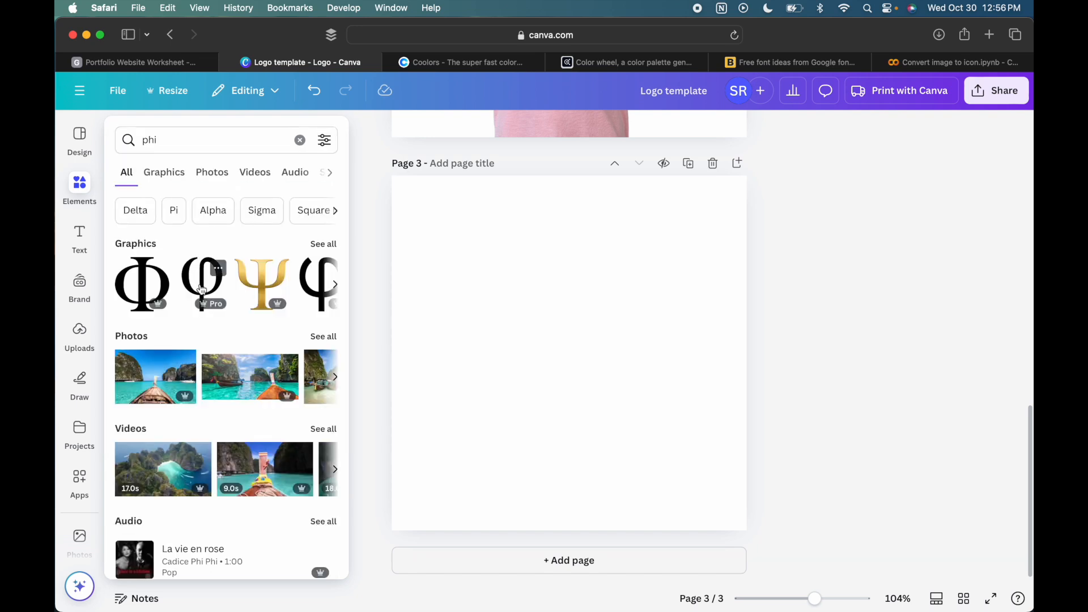
click(331, 243)
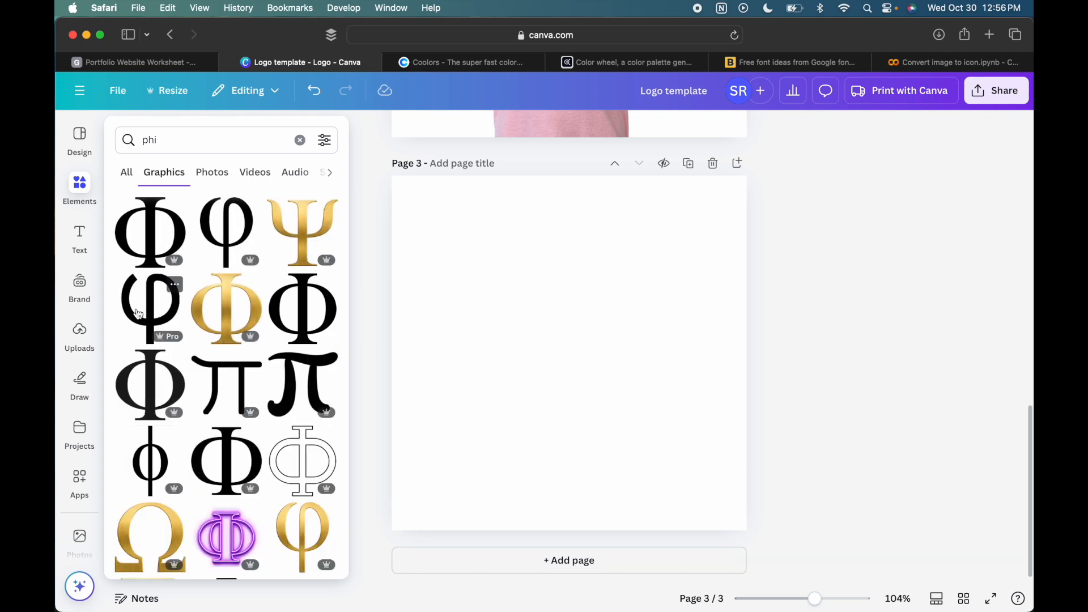
click(137, 314)
click(514, 281)
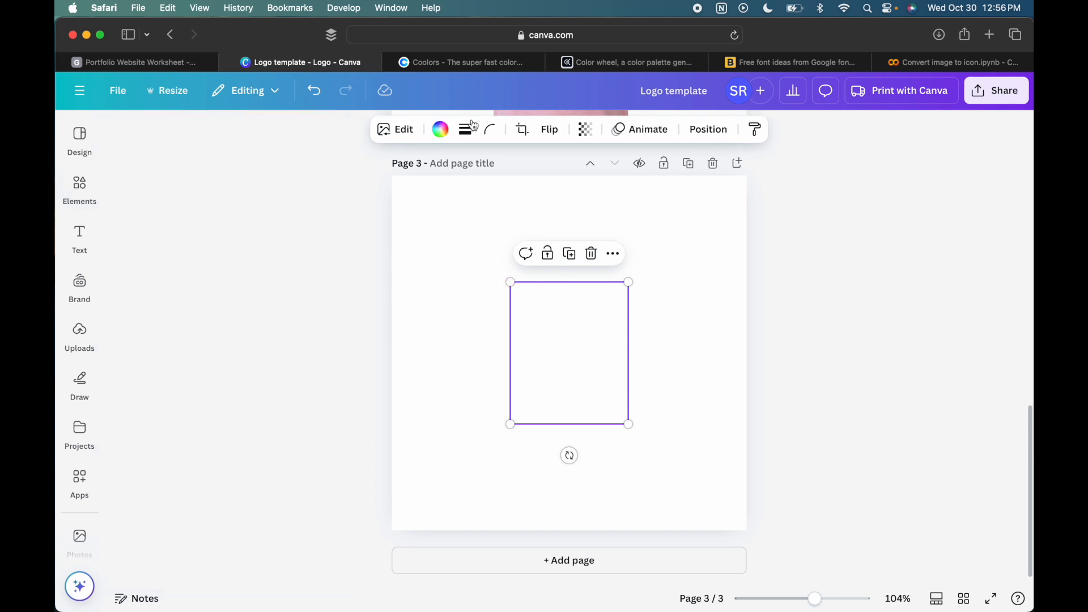
- Recolour the phi symbol magenta from the brand kit's PinkPHI Square palette
click(440, 130)
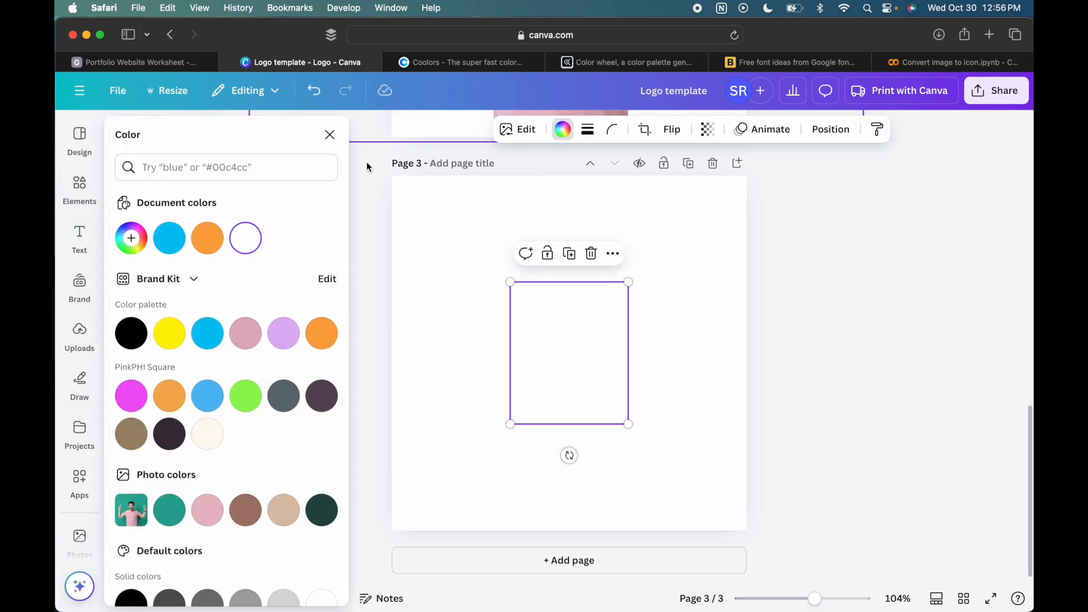
click(208, 236)
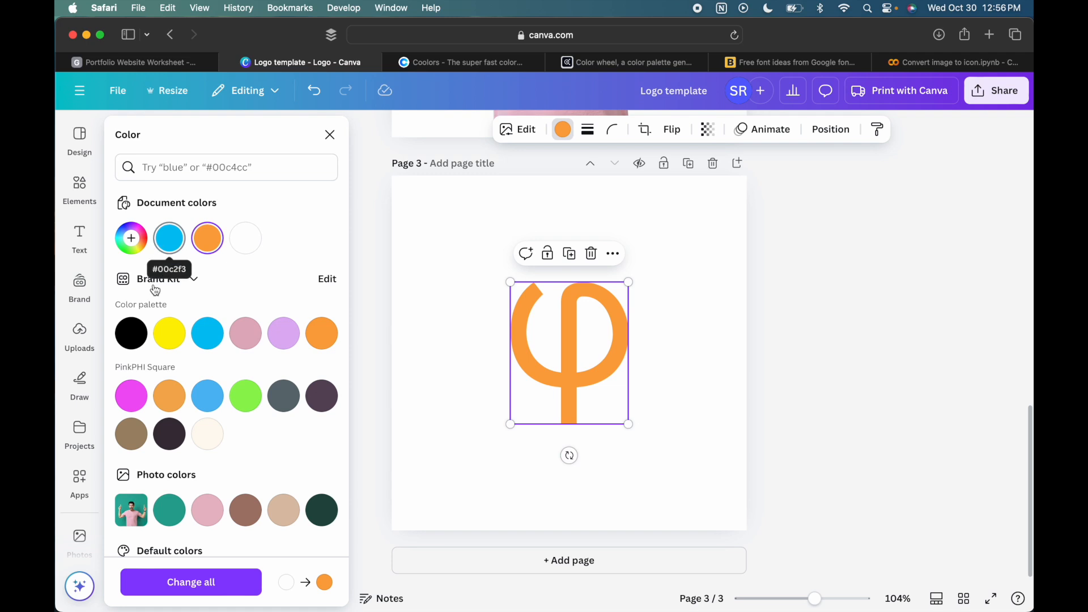
click(132, 397)
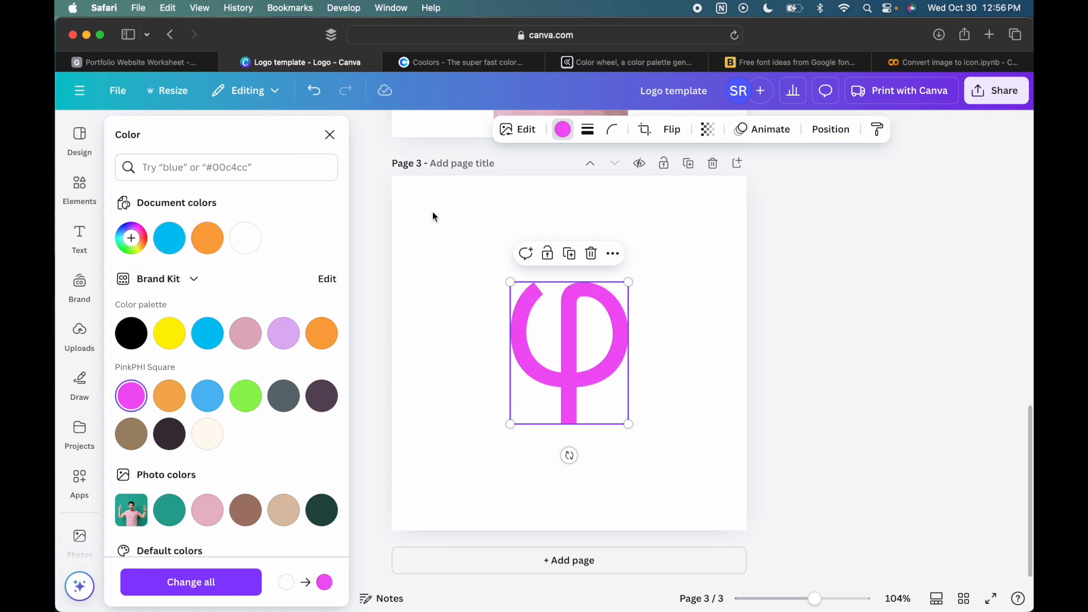
click(329, 134)
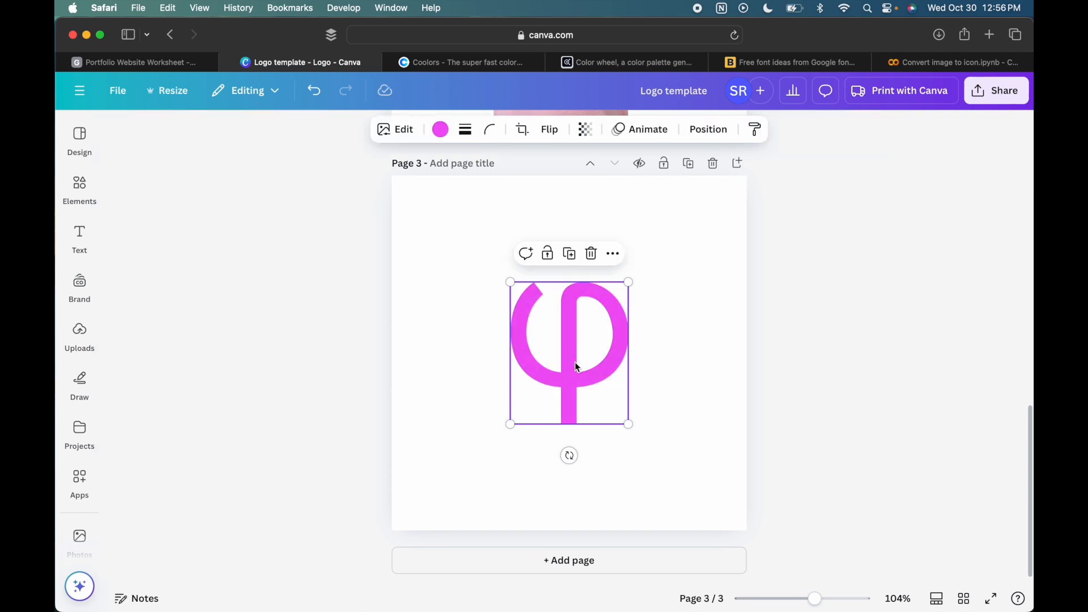
- Enlarge the phi symbol to fill the full height of page 3 and centre it on the page
drag(510, 281, 340, 175)
drag(458, 287, 531, 377)
drag(461, 245, 384, 161)
drag(411, 190, 429, 204)
drag(722, 546, 703, 513)
drag(578, 372, 584, 373)
click(769, 364)
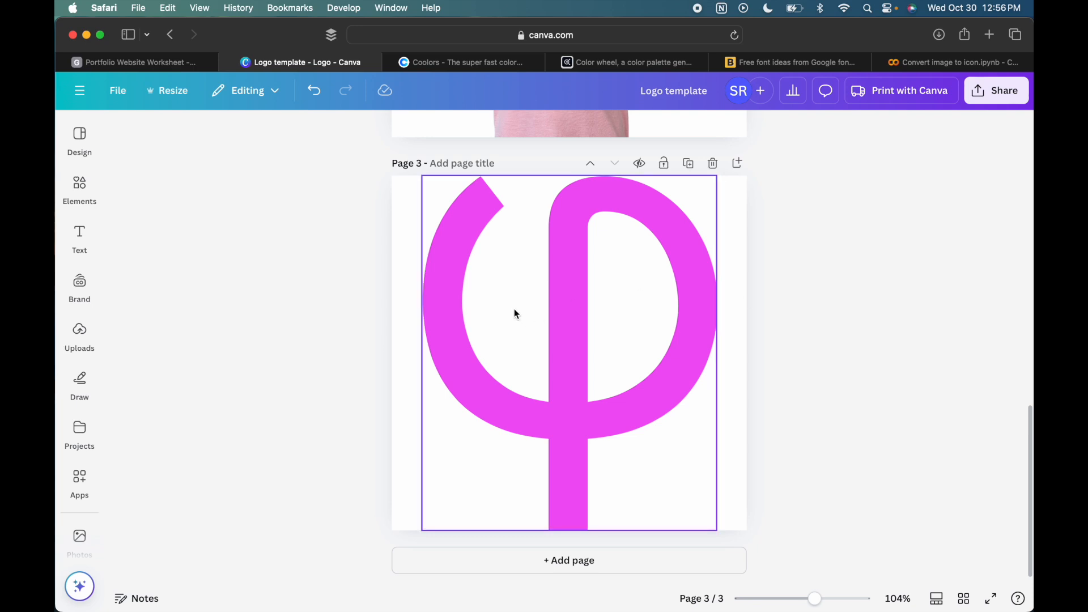
- Download only page 3 as a PNG with a transparent background
click(1009, 97)
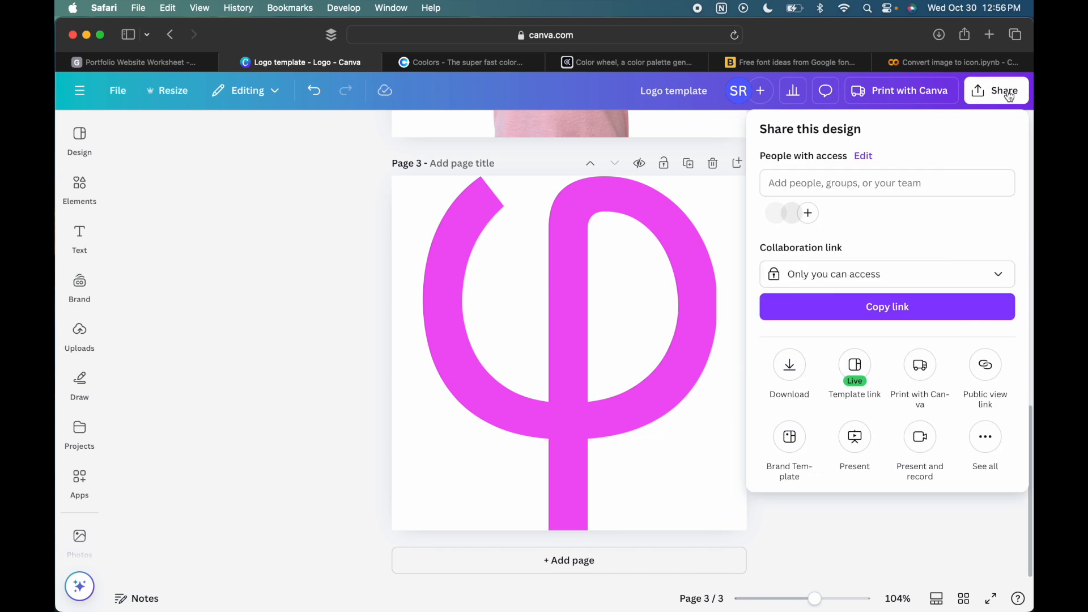
click(789, 364)
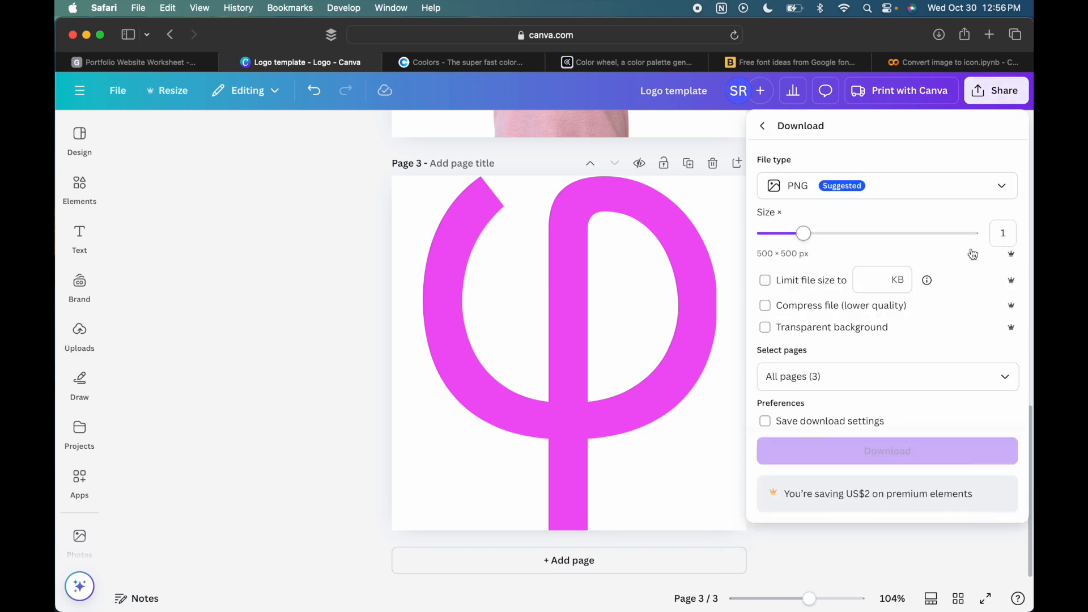
click(990, 375)
click(1002, 379)
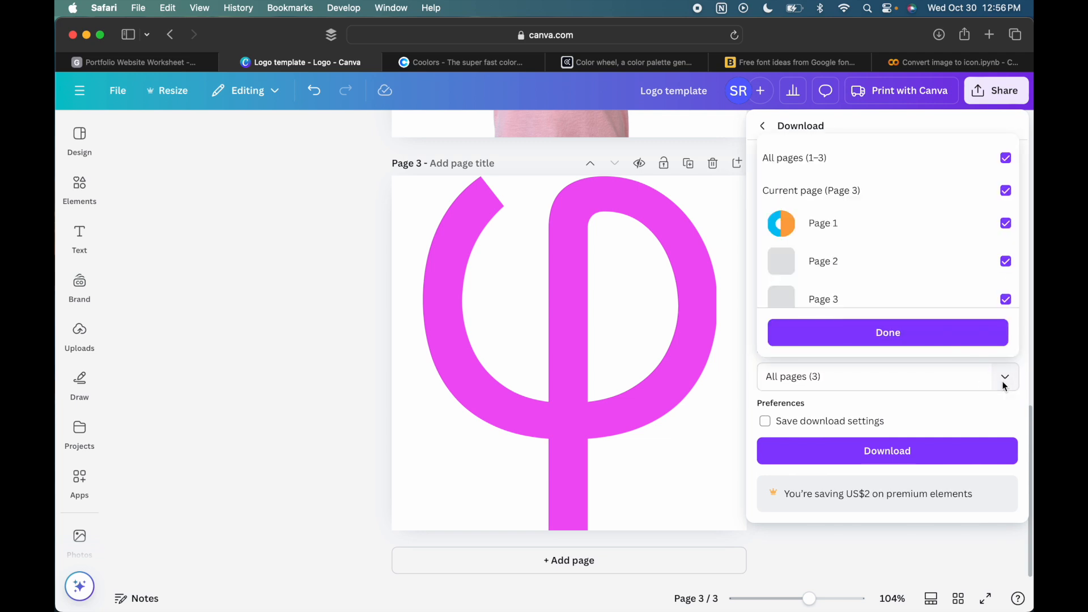
click(1006, 157)
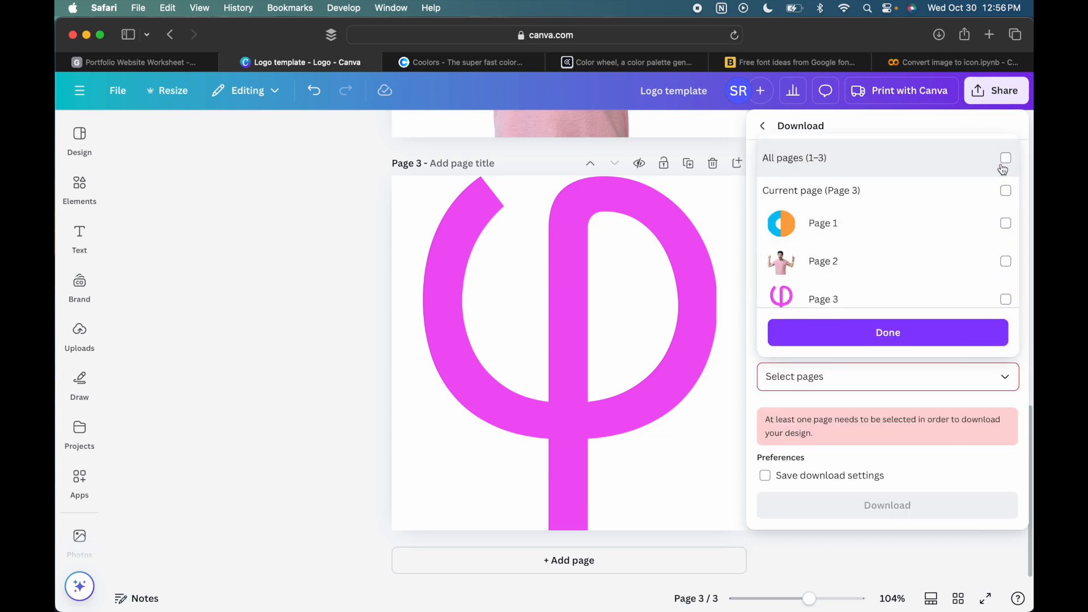
click(1004, 301)
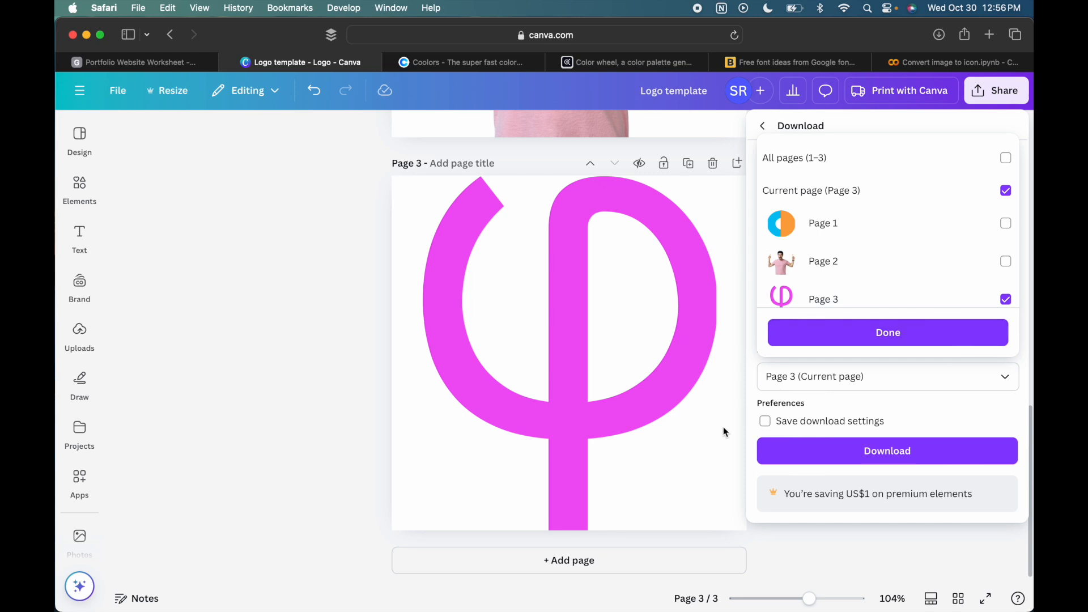
click(810, 333)
click(765, 327)
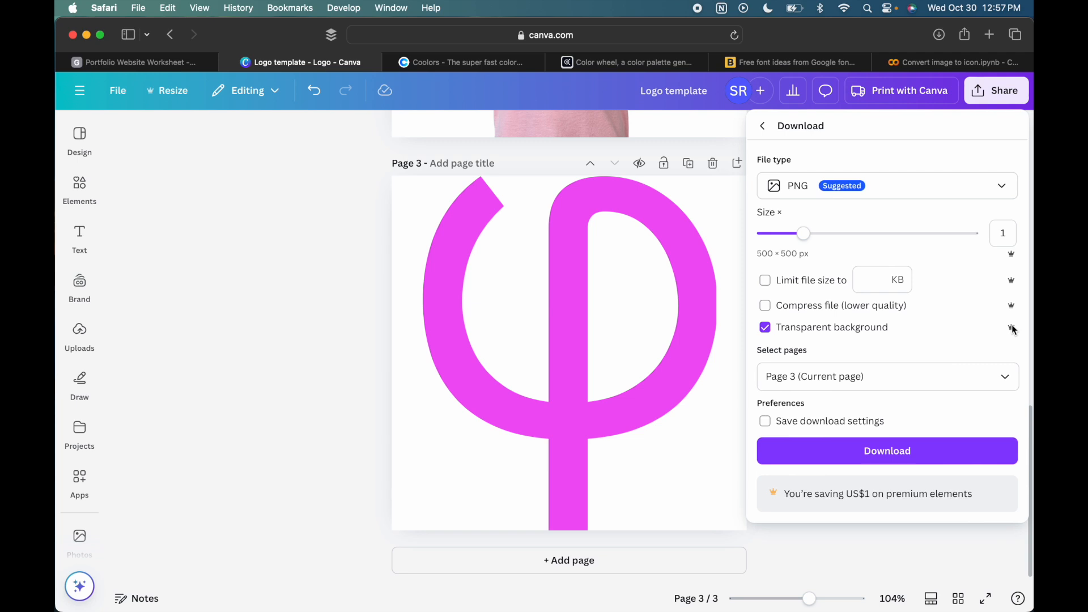
click(936, 460)
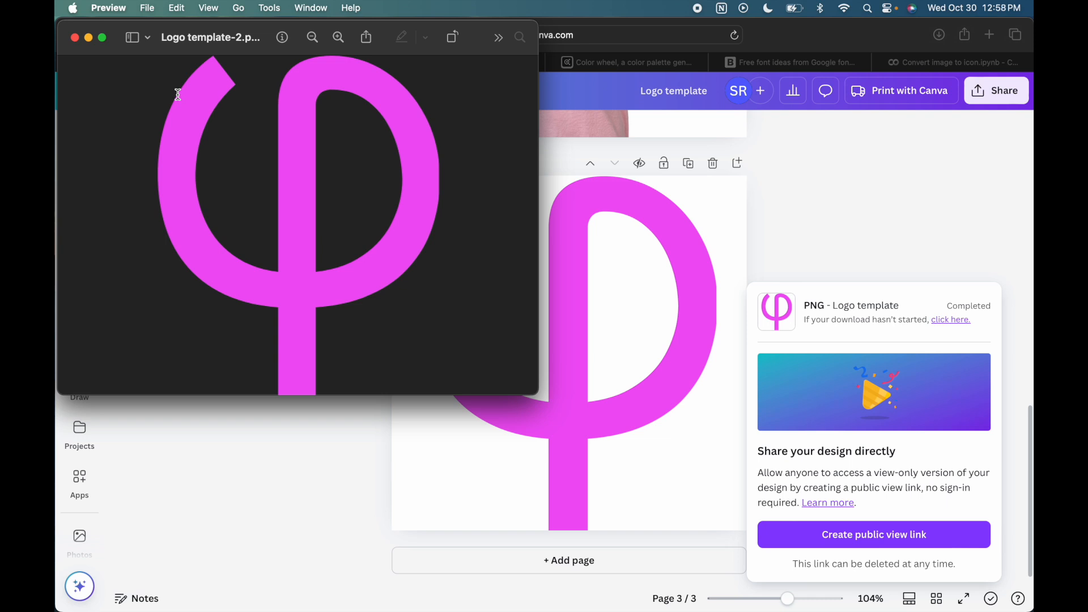
- Close the preview of the downloaded PNG and dismiss the download notice in Canva
click(76, 39)
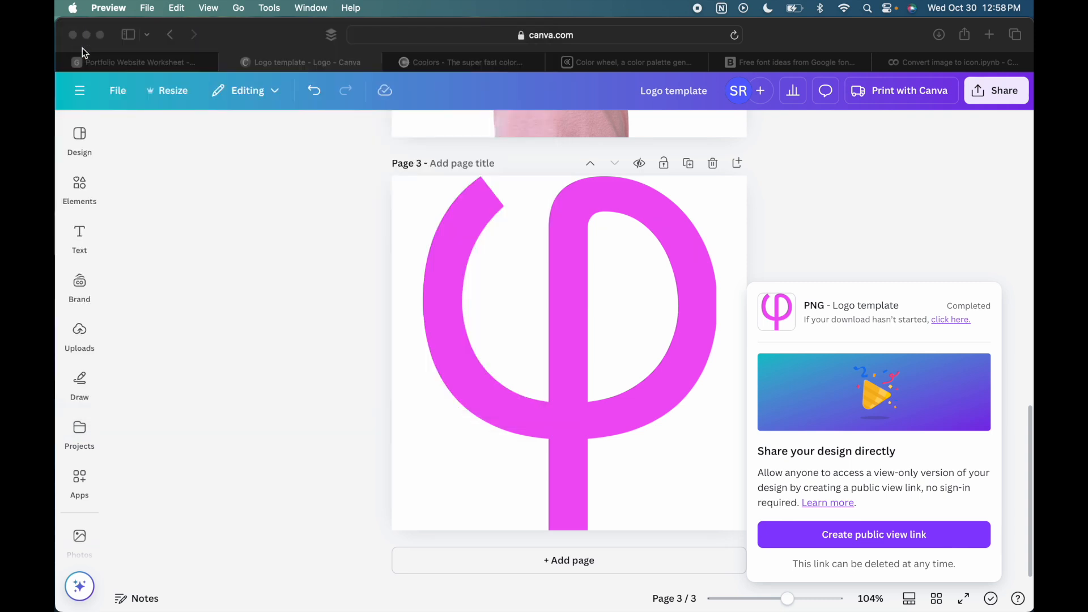
click(248, 279)
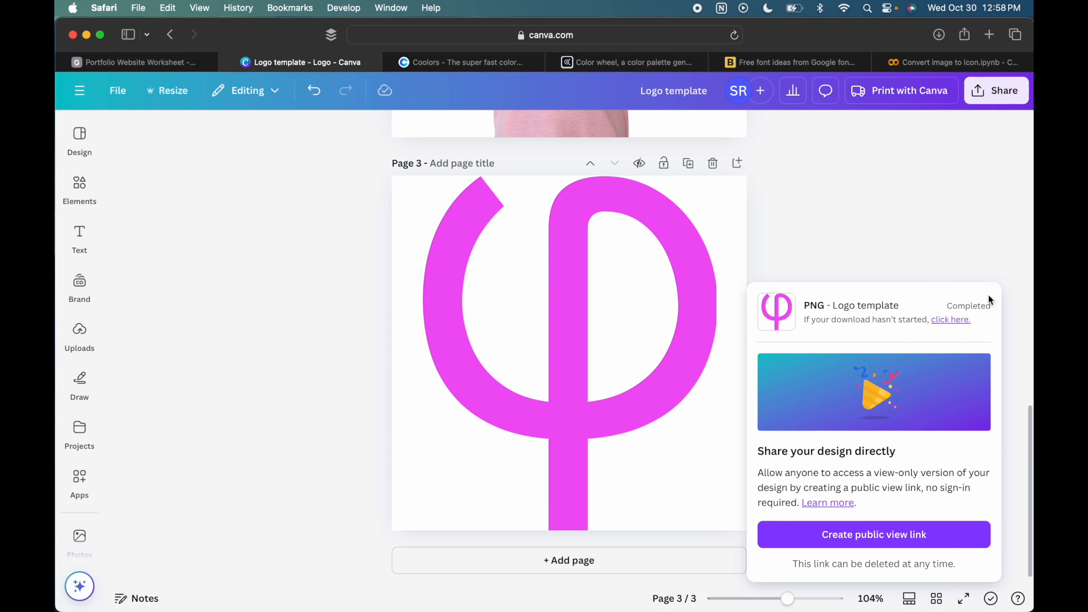
click(862, 205)
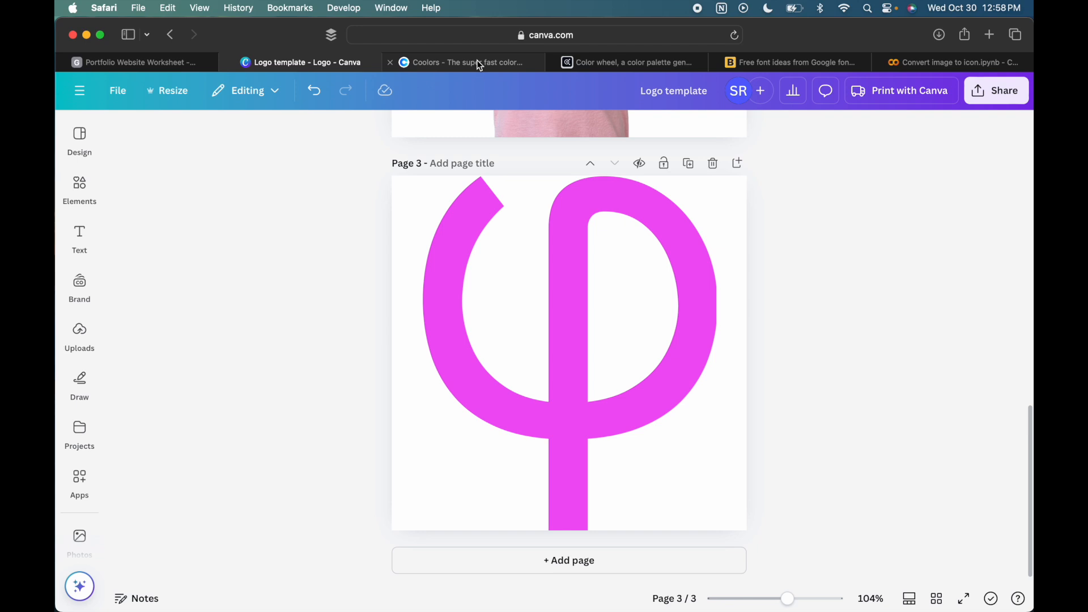
- Switch to the Coolors home page and to Adobe Color's colour wheel to view both palette tools
mouse_move(480, 65)
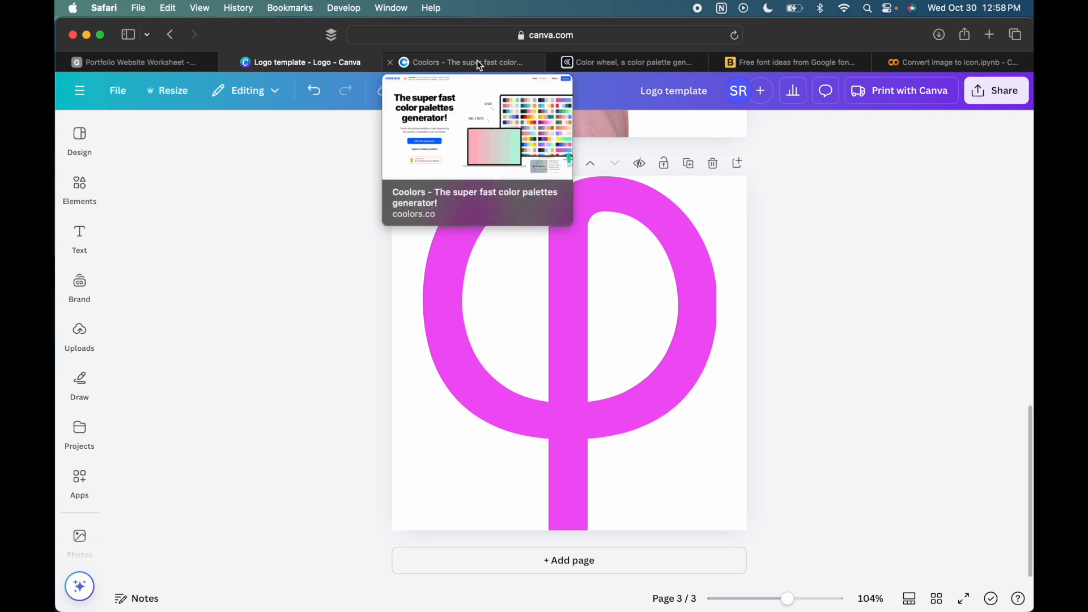
click(480, 65)
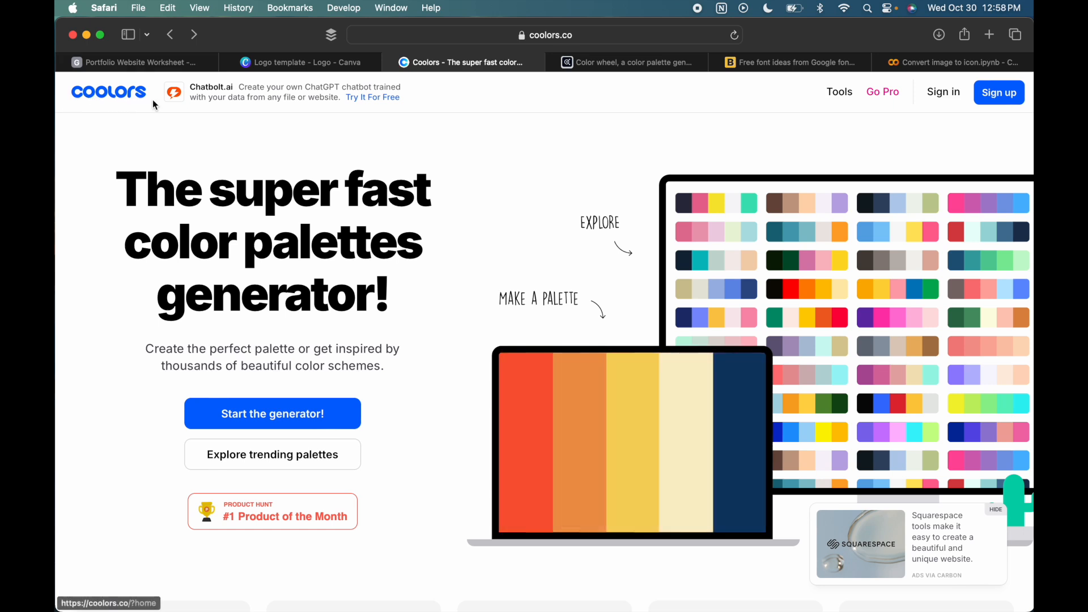
click(658, 63)
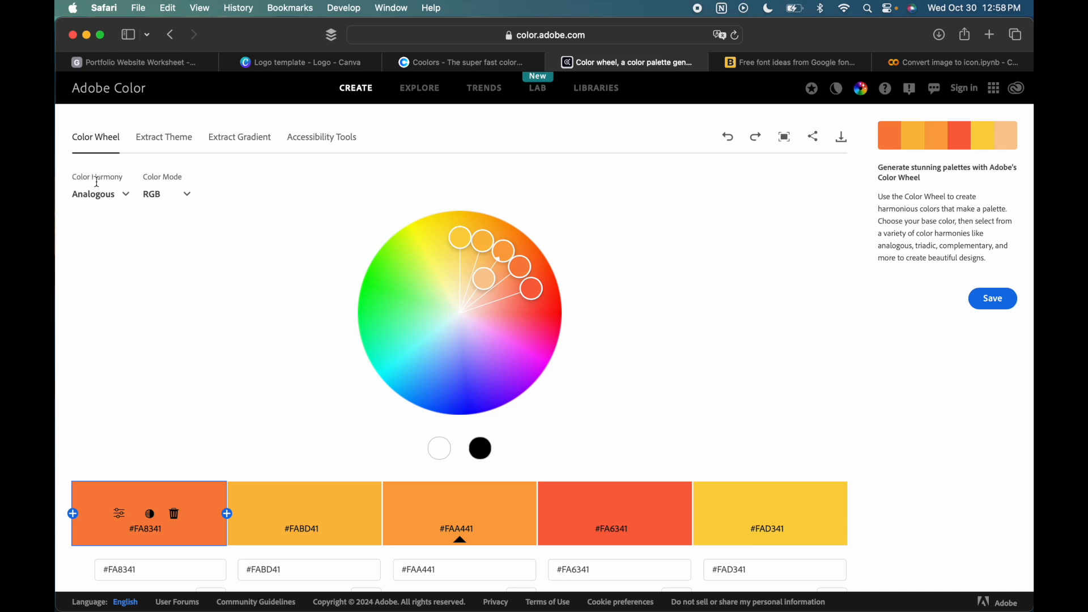
- Return to Coolors, start the palette generator and generate several new five-colour palettes in a row
click(461, 63)
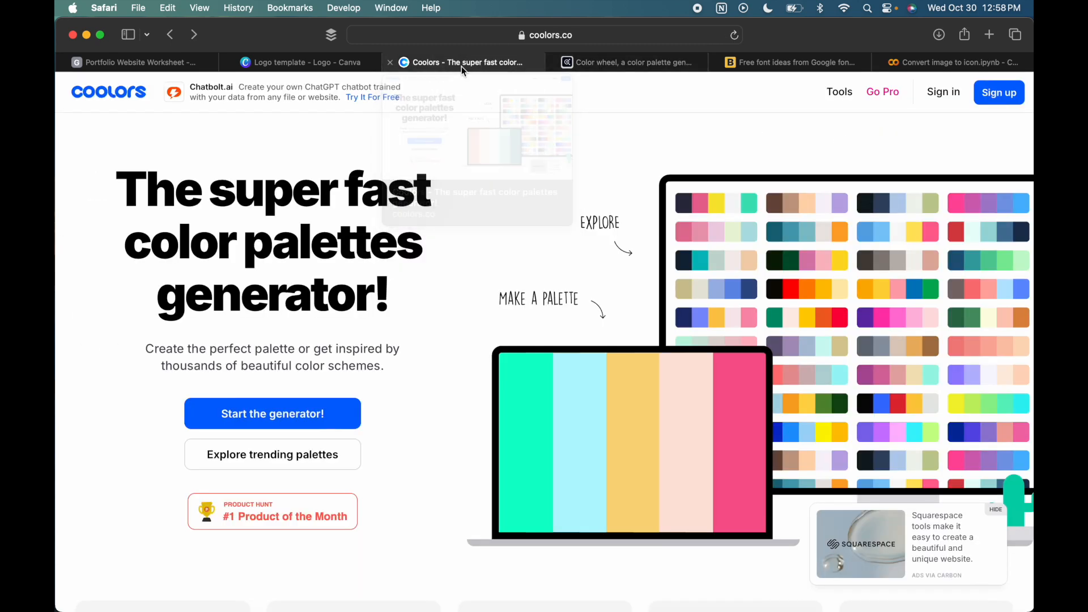
click(278, 419)
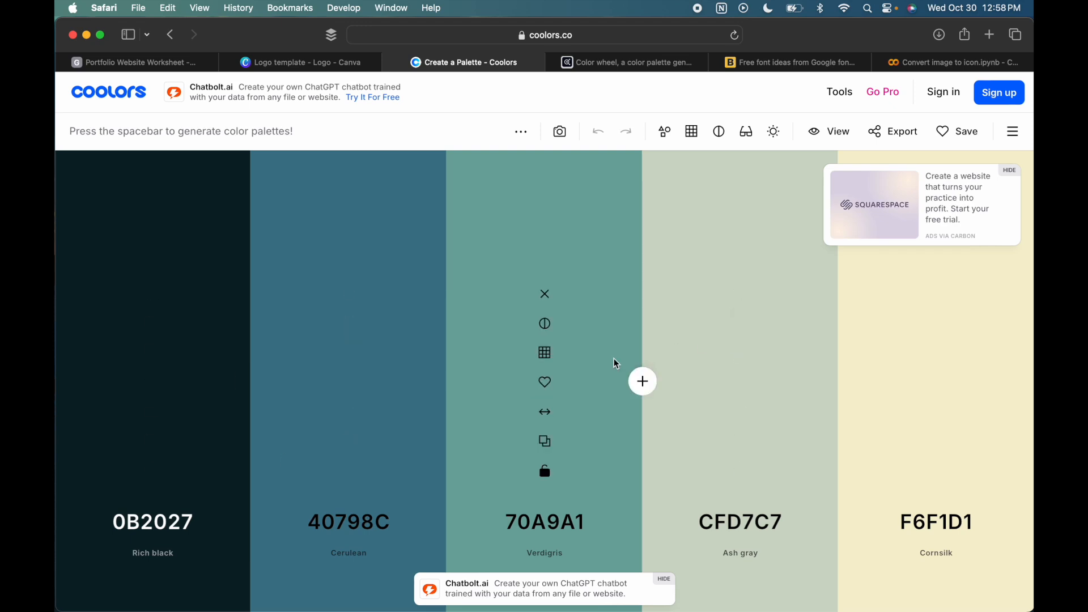
key(space)
key(space)
key(space)
key(space)
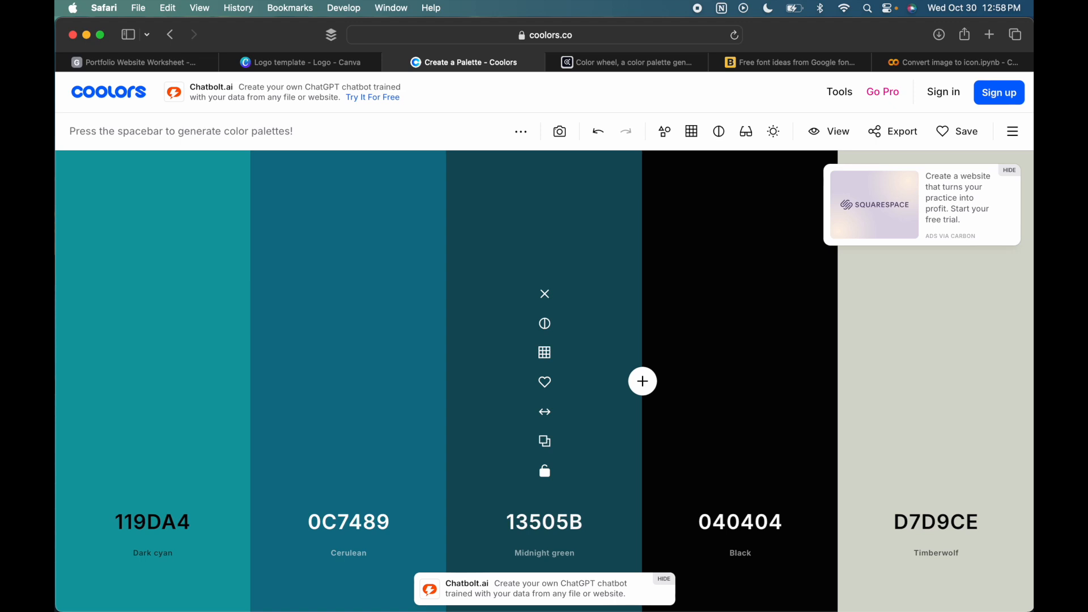
key(space)
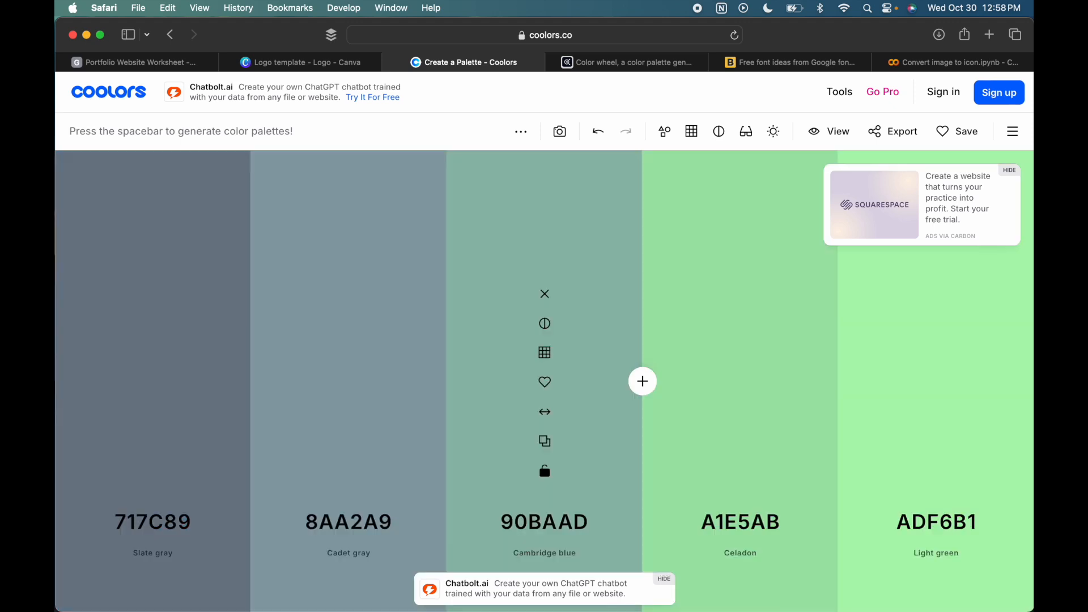
- Generate a fresh palette, then set its first colour to E941F4 and lock it
key(space)
key(space)
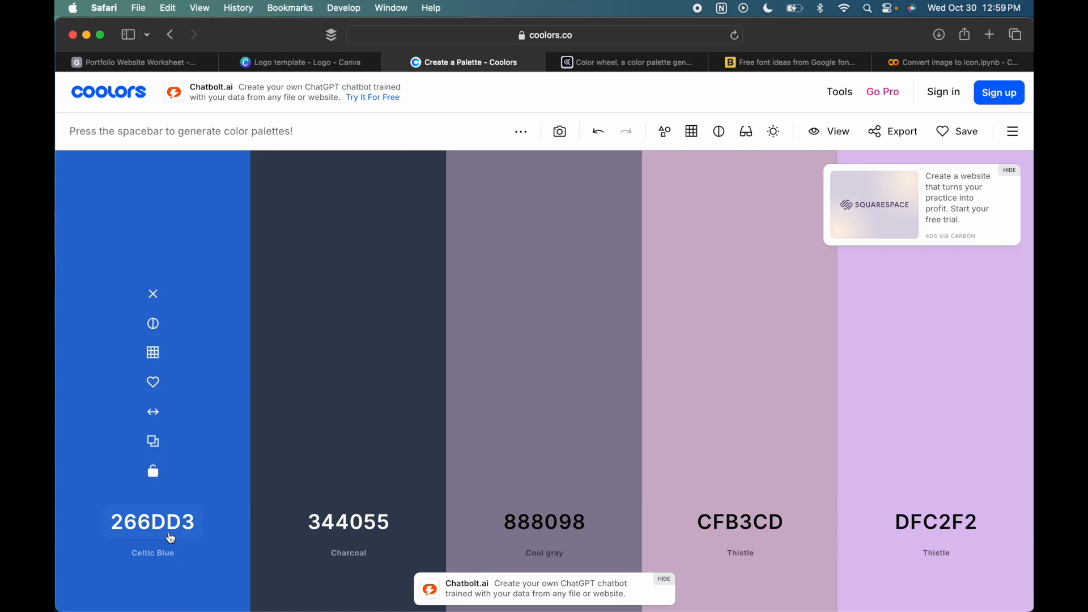
click(170, 533)
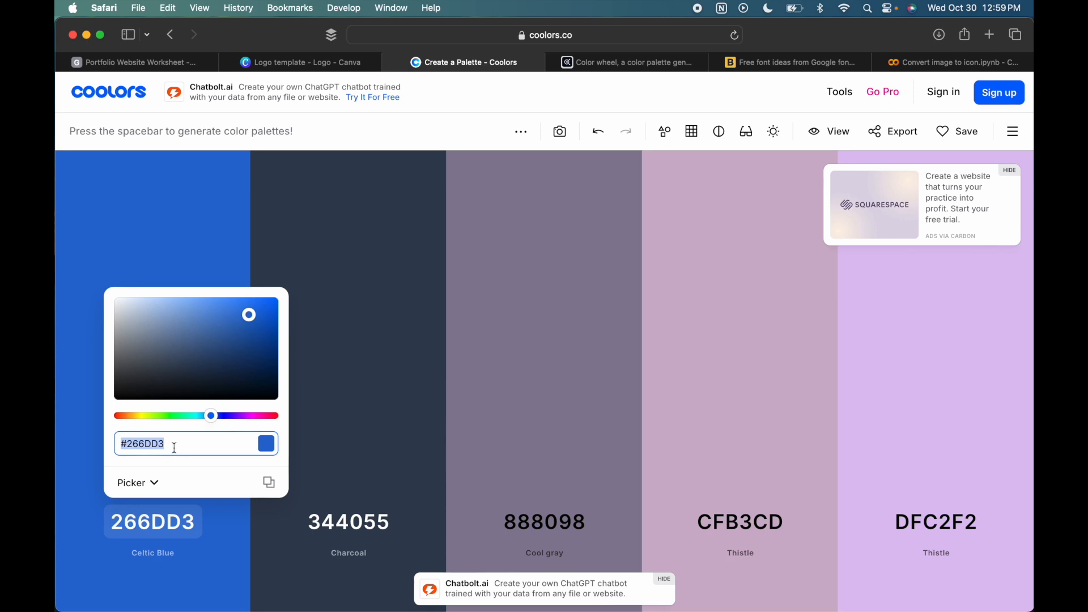
text(e94)
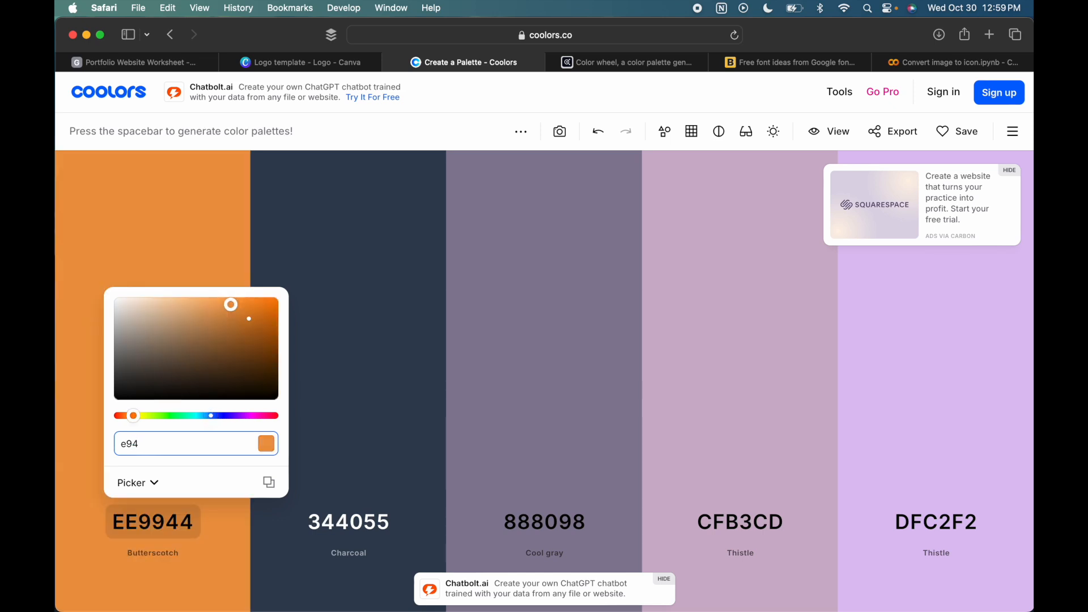
text(1f4)
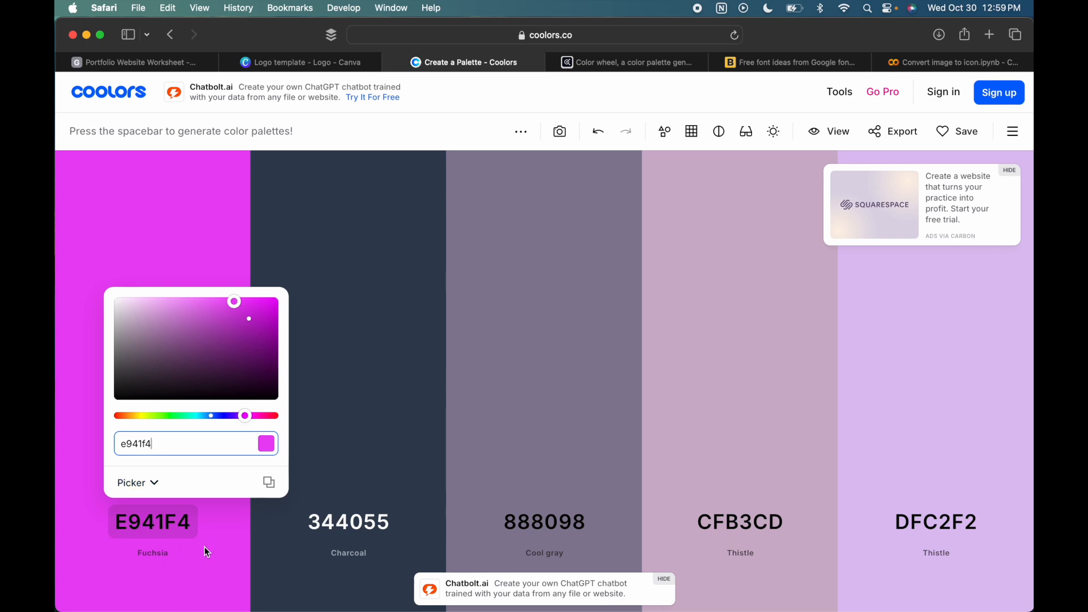
click(210, 531)
mouse_move(159, 479)
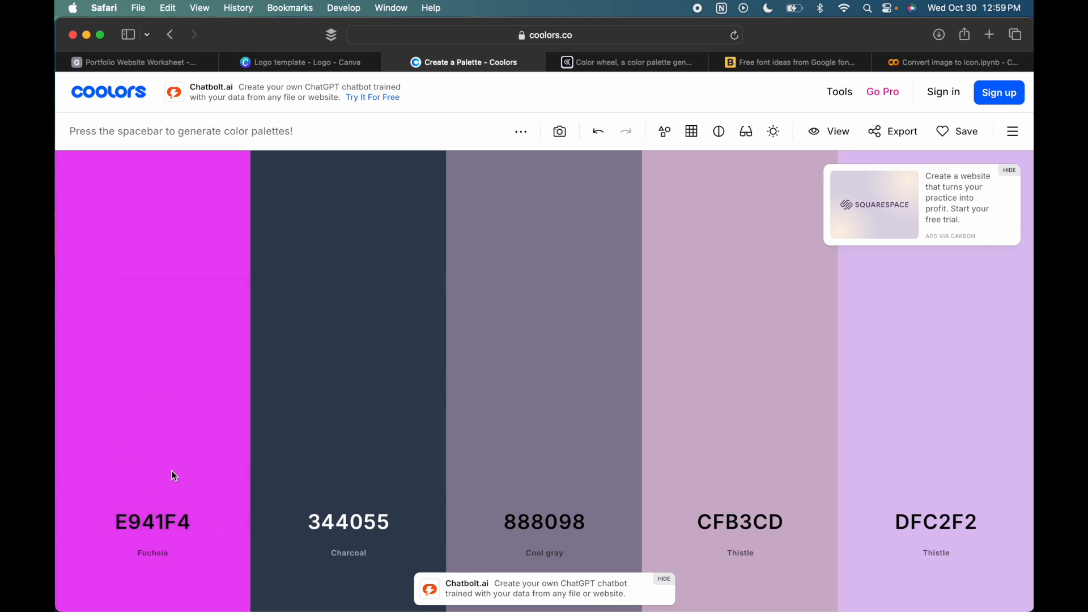
click(154, 475)
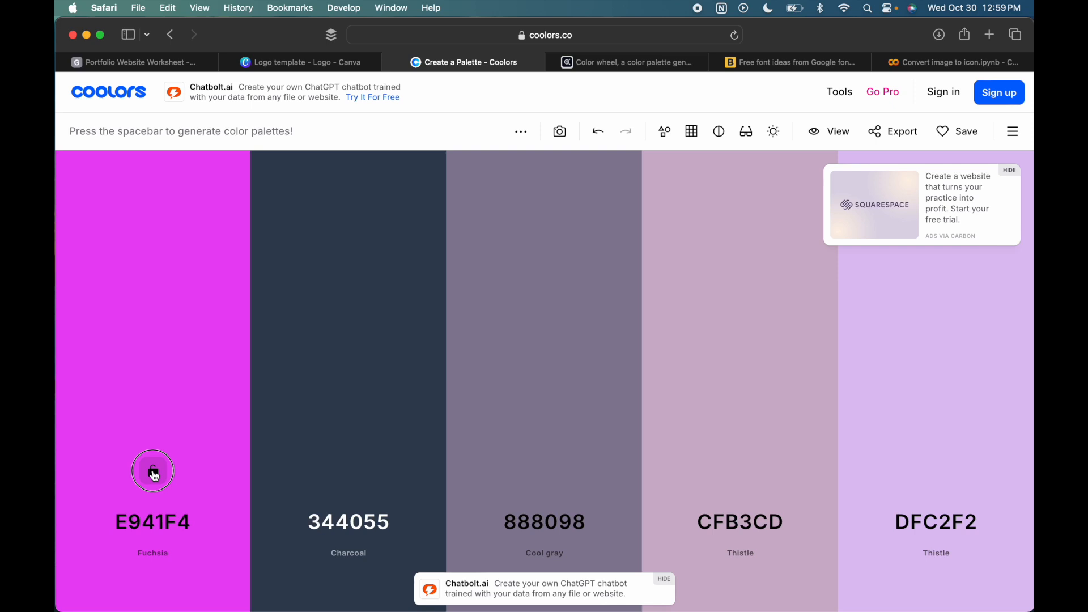
- Generate several palettes around the locked fuchsia, and try adding an extra colour next to it before removing it again
mouse_move(545, 386)
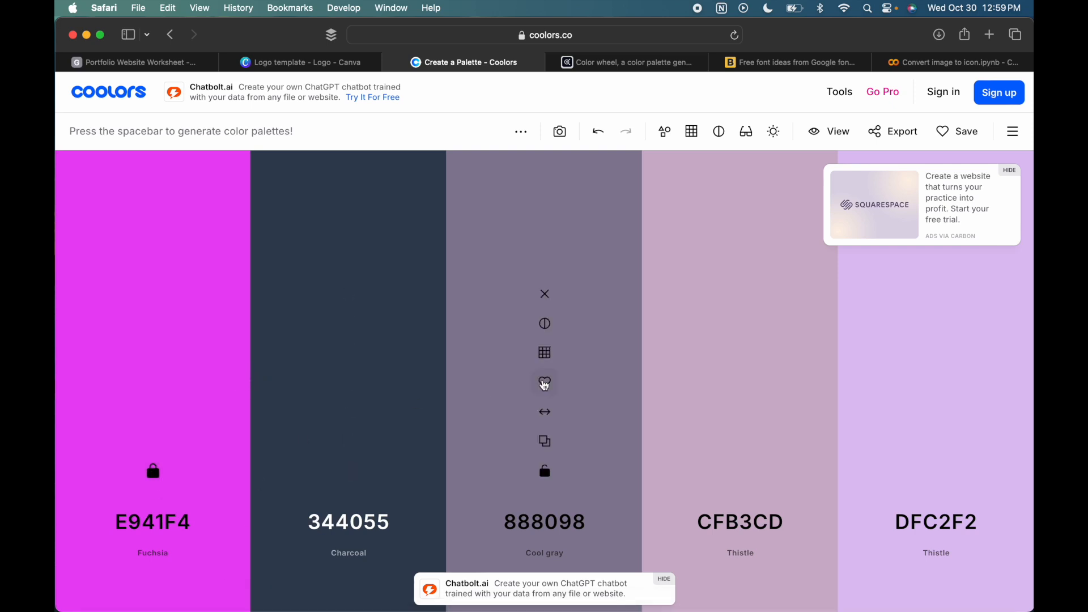
key(space)
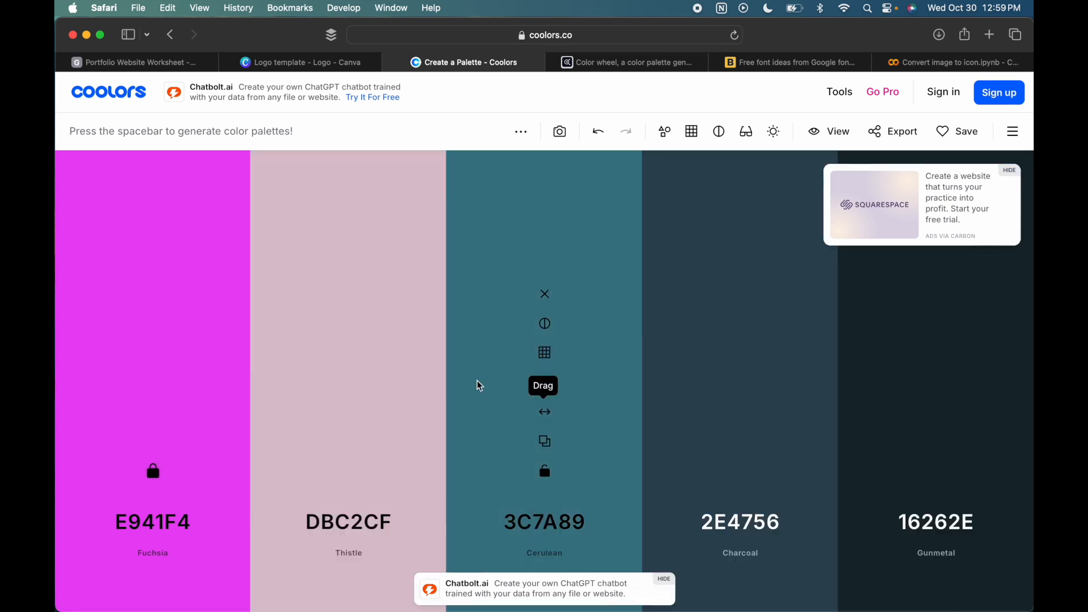
key(space)
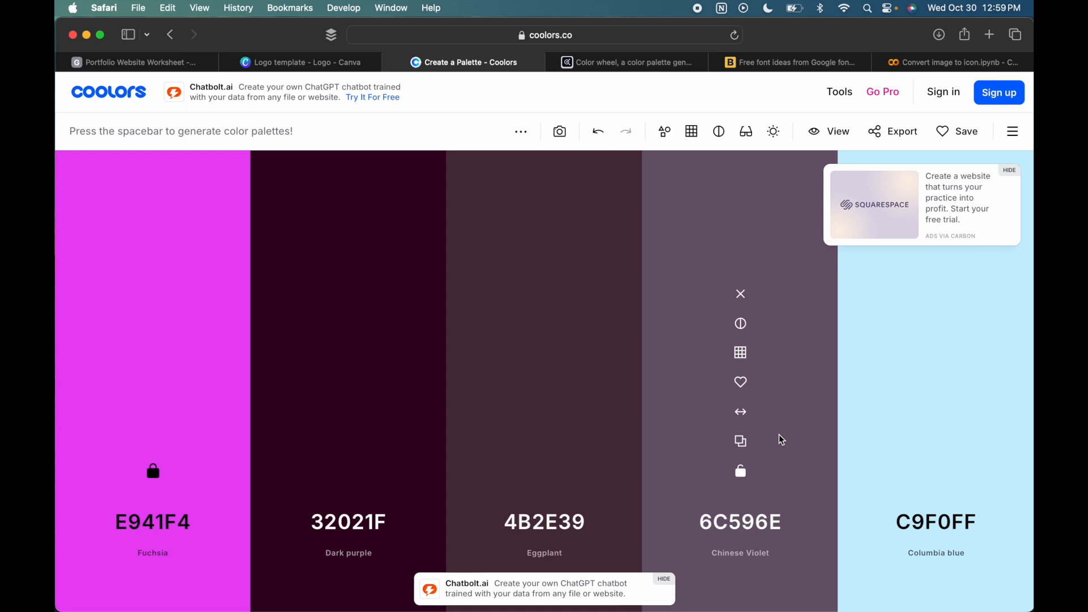
key(space)
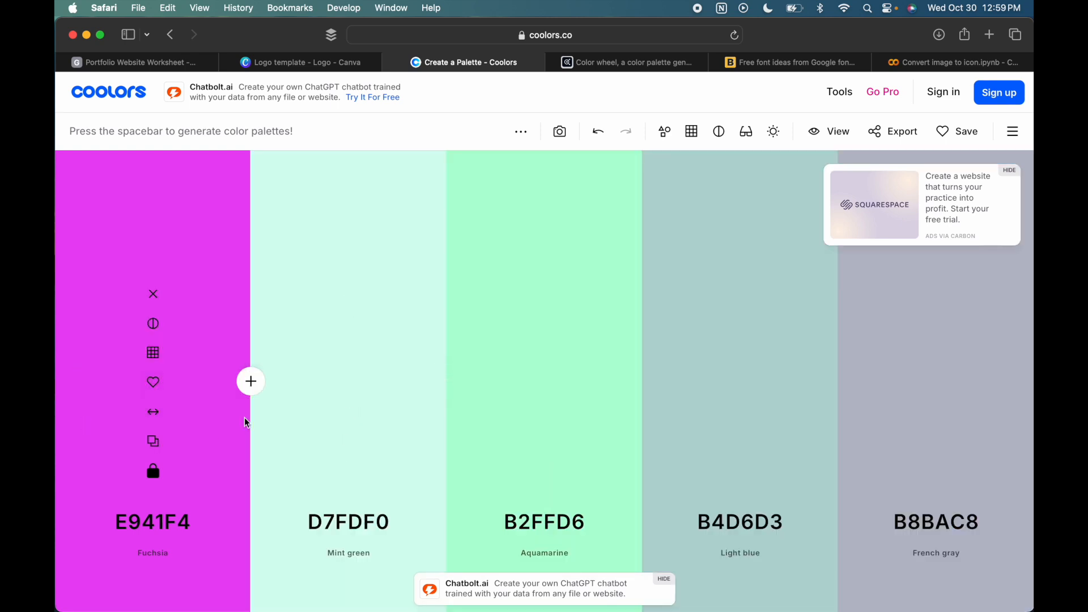
click(251, 381)
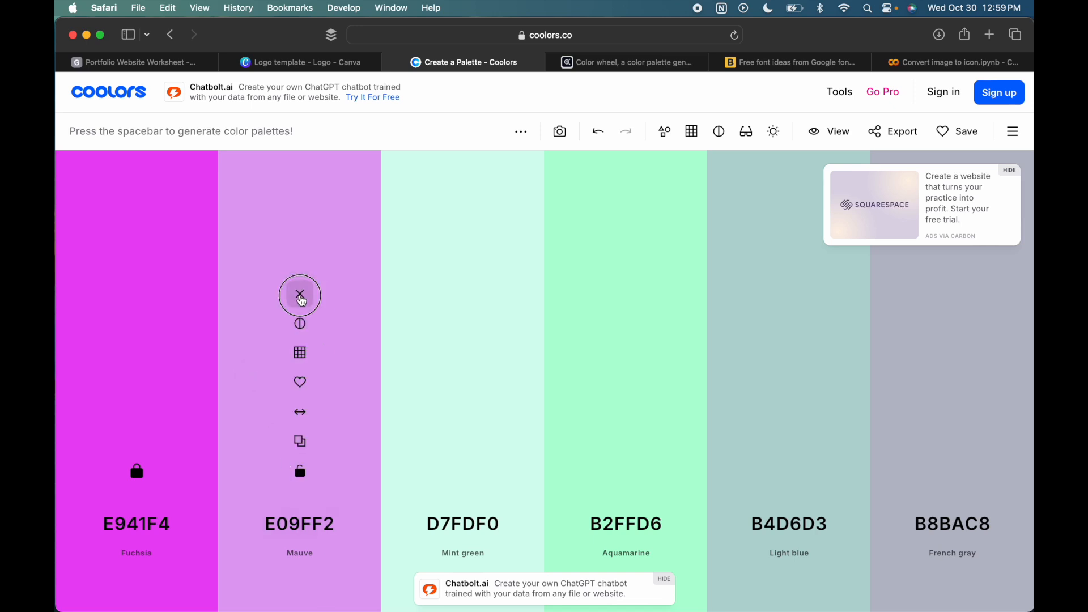
click(300, 295)
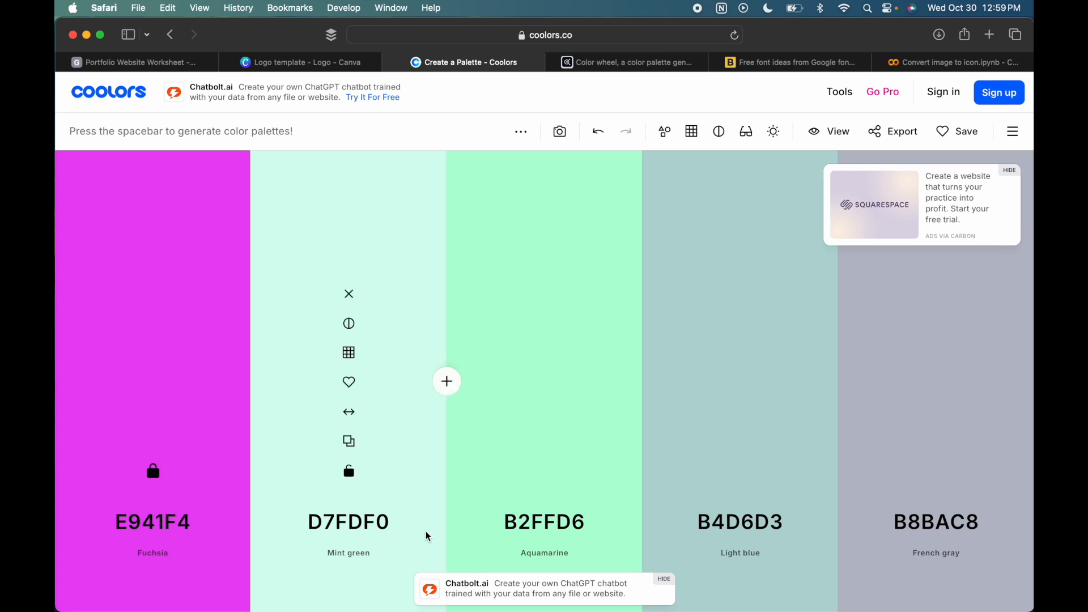
- Set the palette's second colour to FAA541 and lock it
click(354, 528)
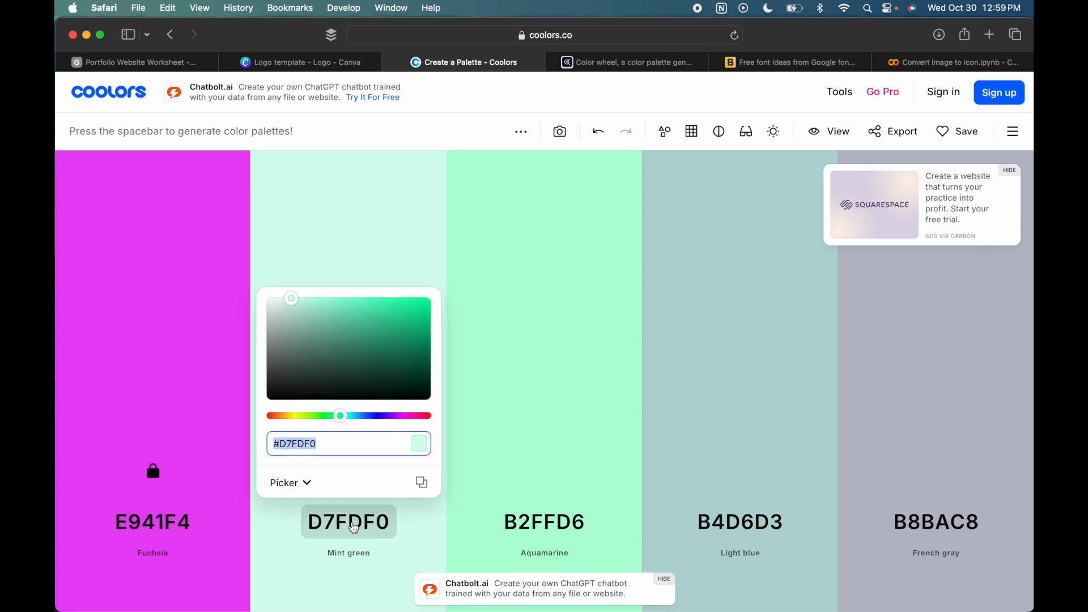
text(4)
key(BackSpace)
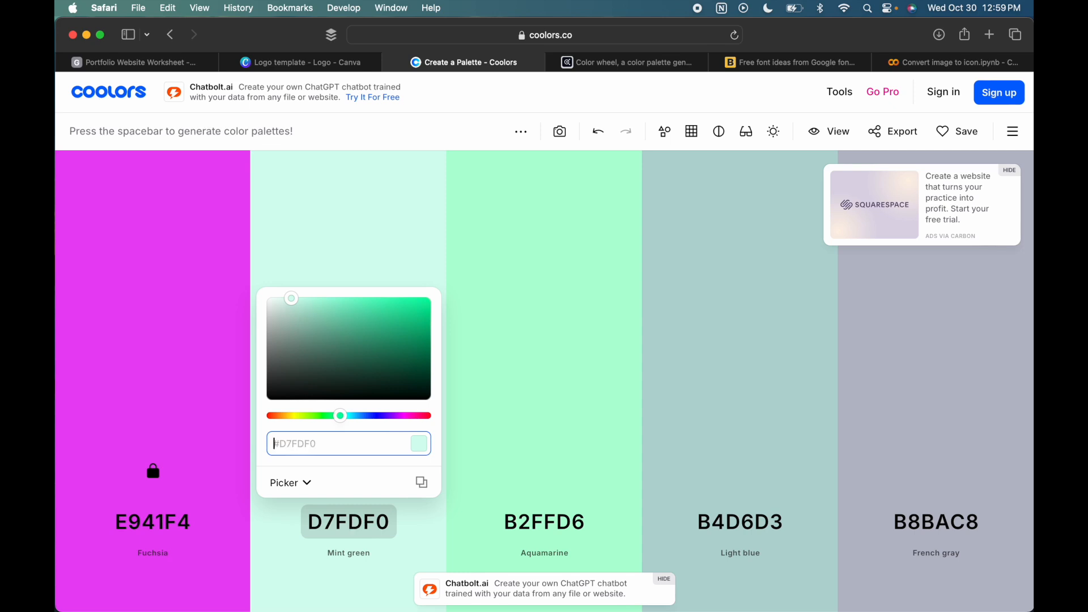
text(faa541)
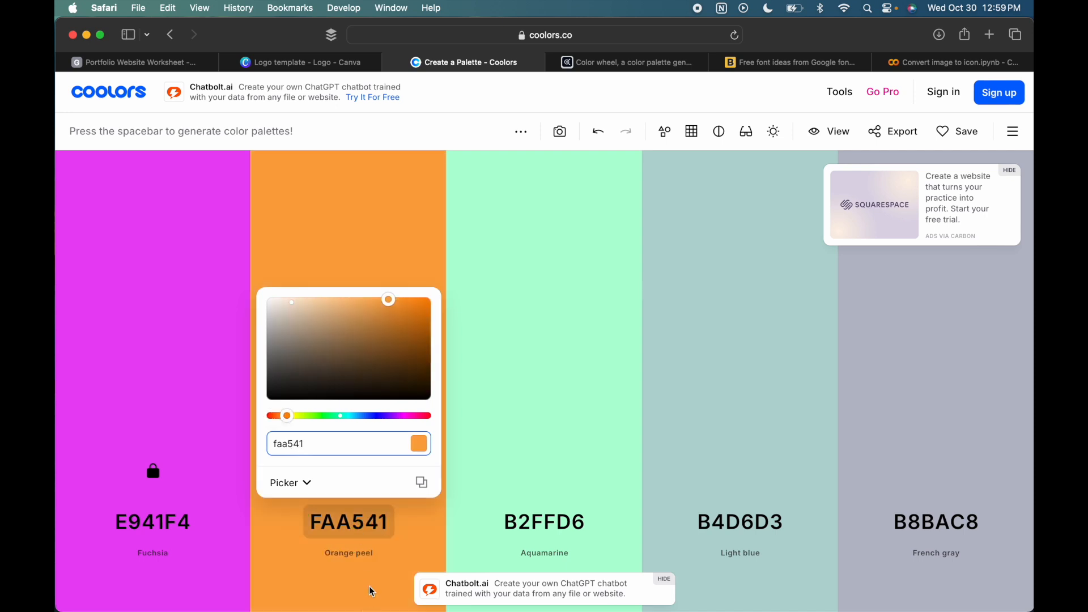
click(367, 567)
click(350, 475)
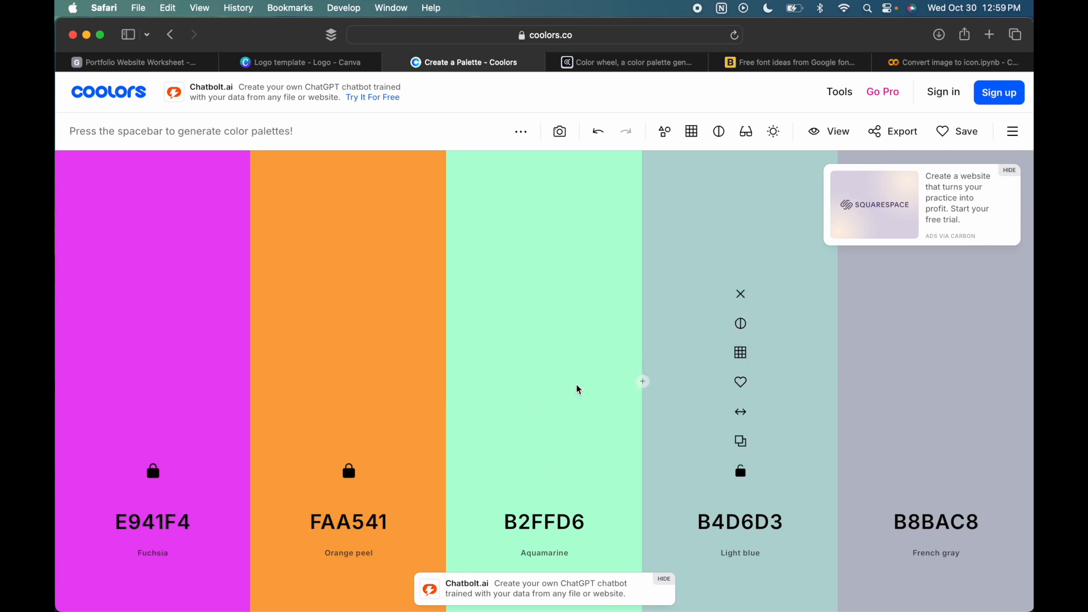
- Generate several new palettes in a row that keep the locked fuchsia and orange
key(space)
key(space)
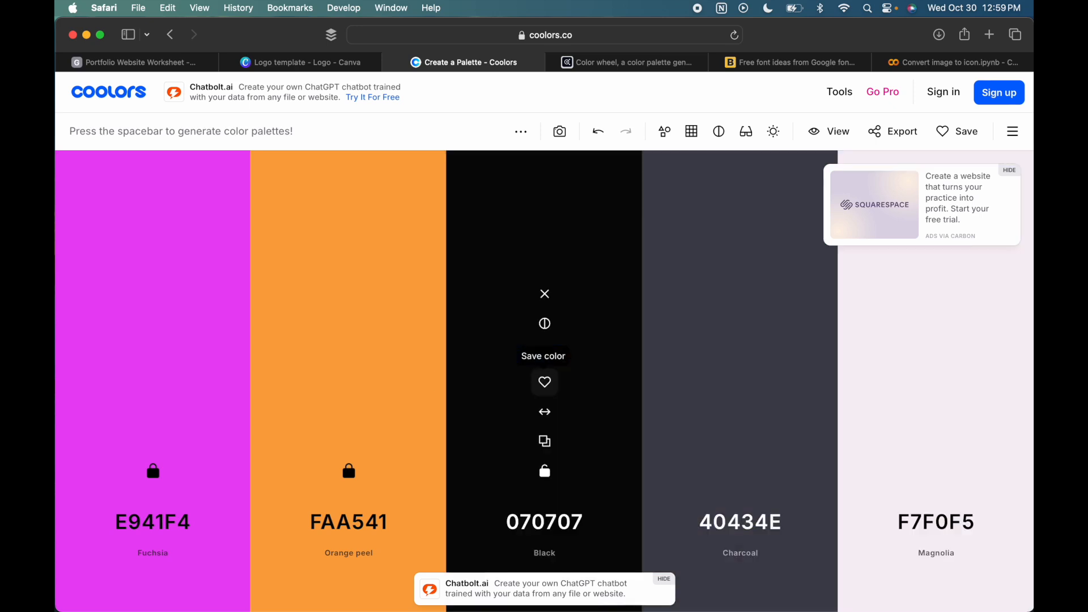
key(space)
key(space)
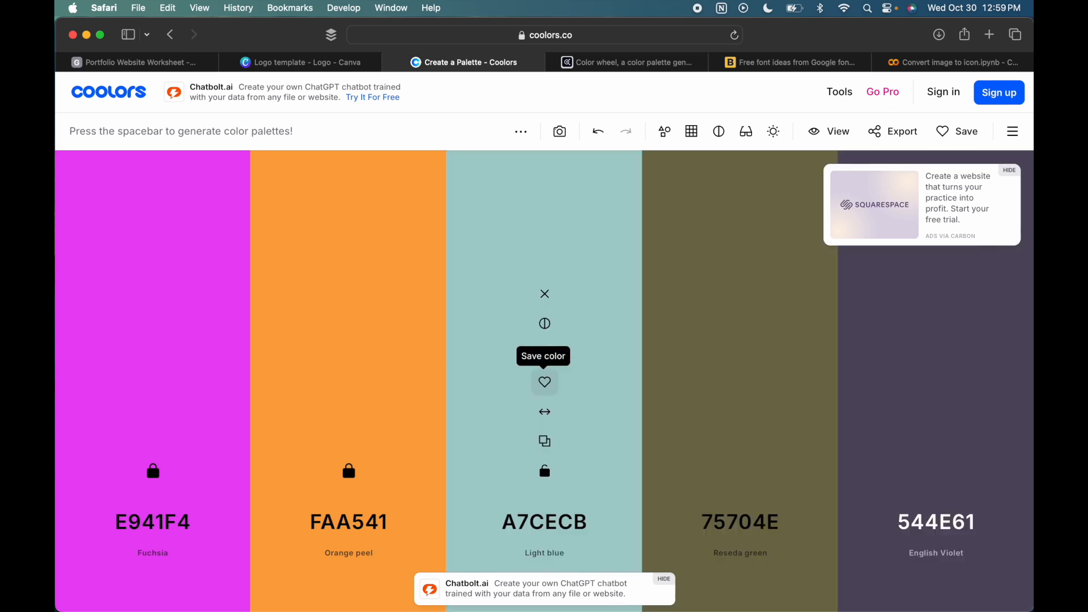
key(space)
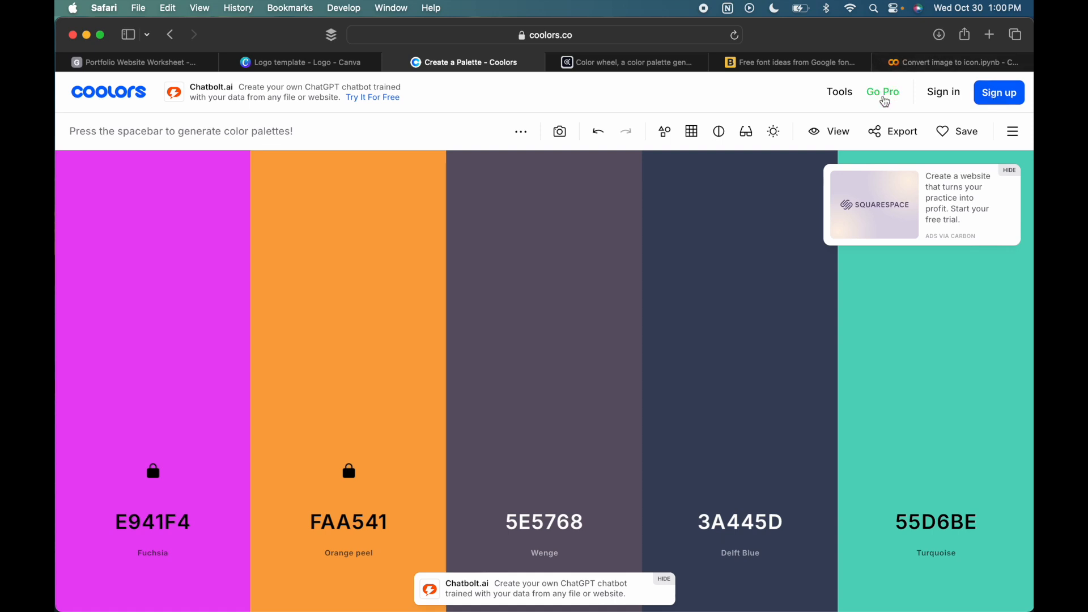
- Switch to Adobe Color, look over the colour wheel's swatches and set the color harmony to Monochromatic
mouse_move(644, 383)
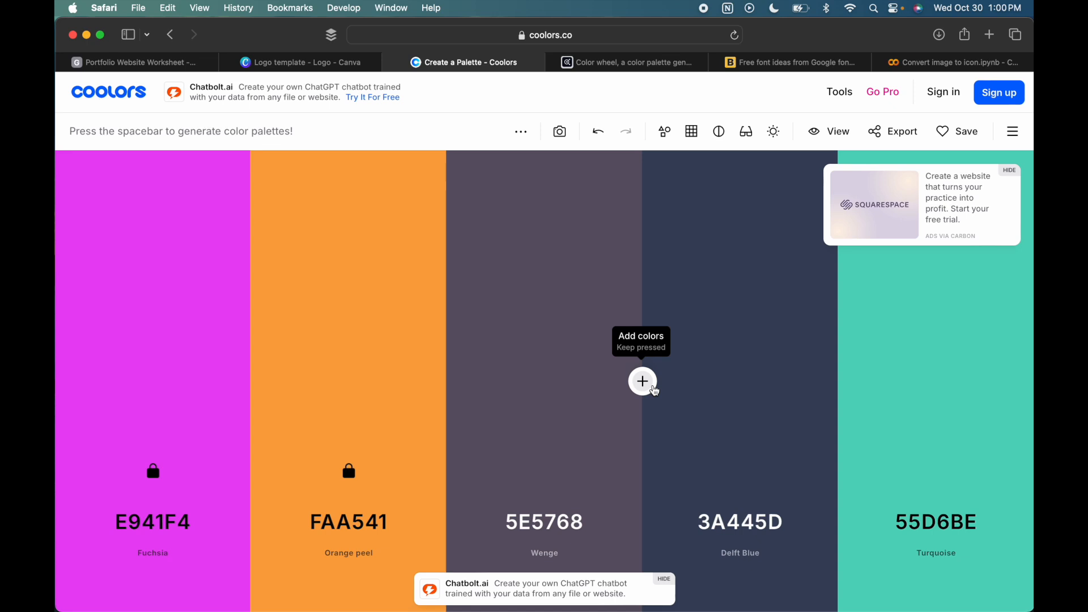
click(593, 66)
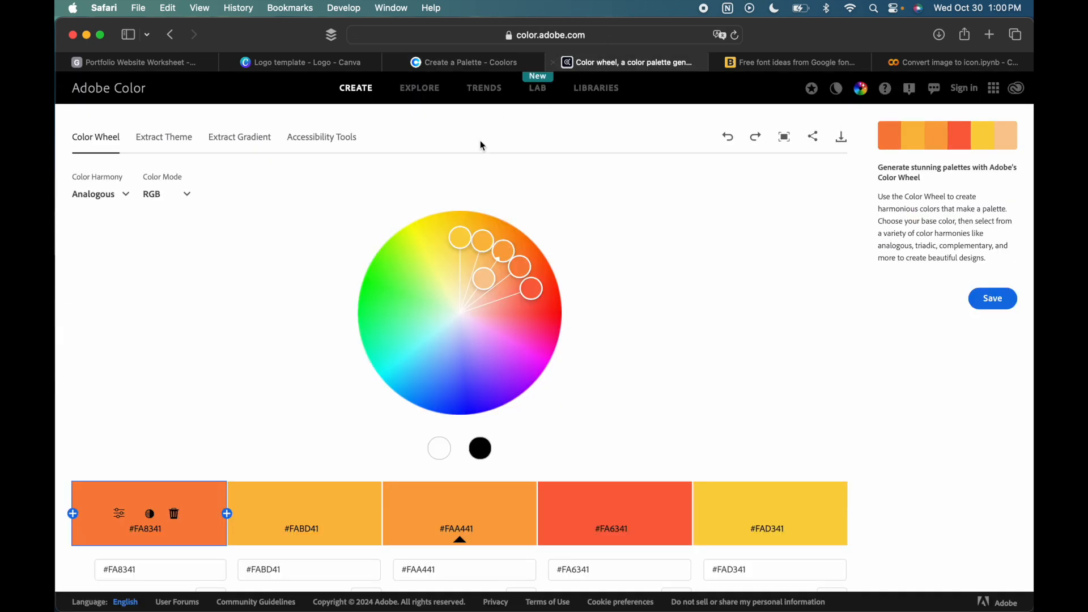
scroll(439, 284, down, 1)
scroll(440, 284, down, 3)
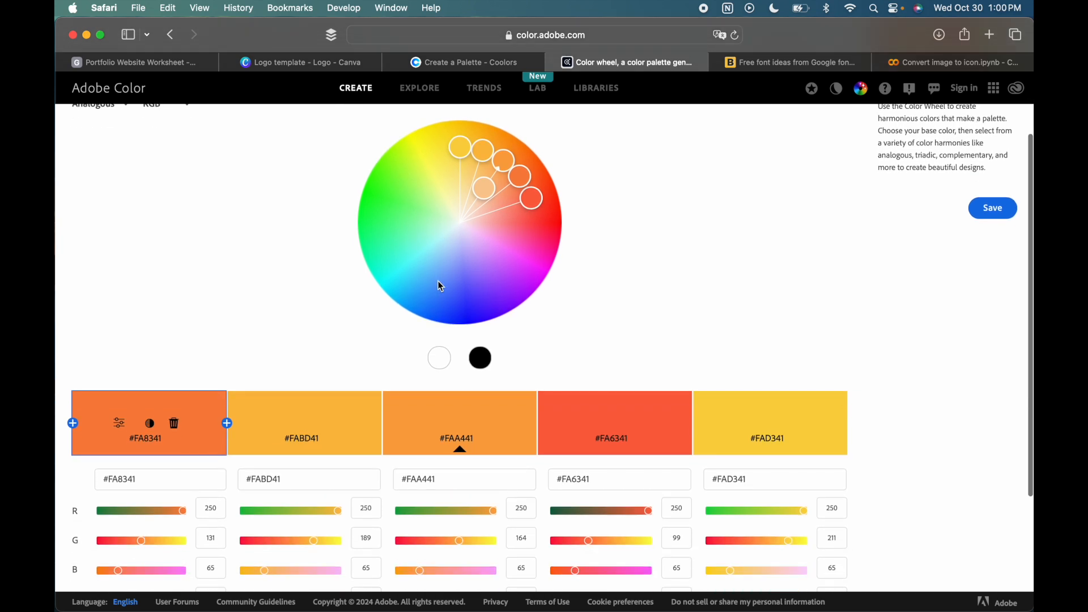
mouse_move(461, 447)
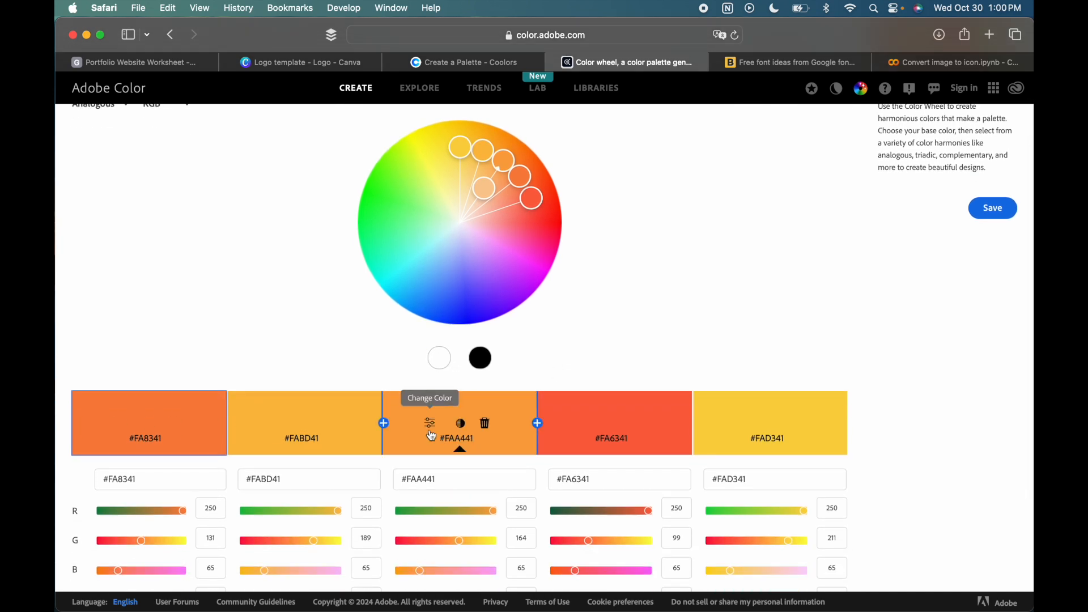
scroll(431, 437, up, 4)
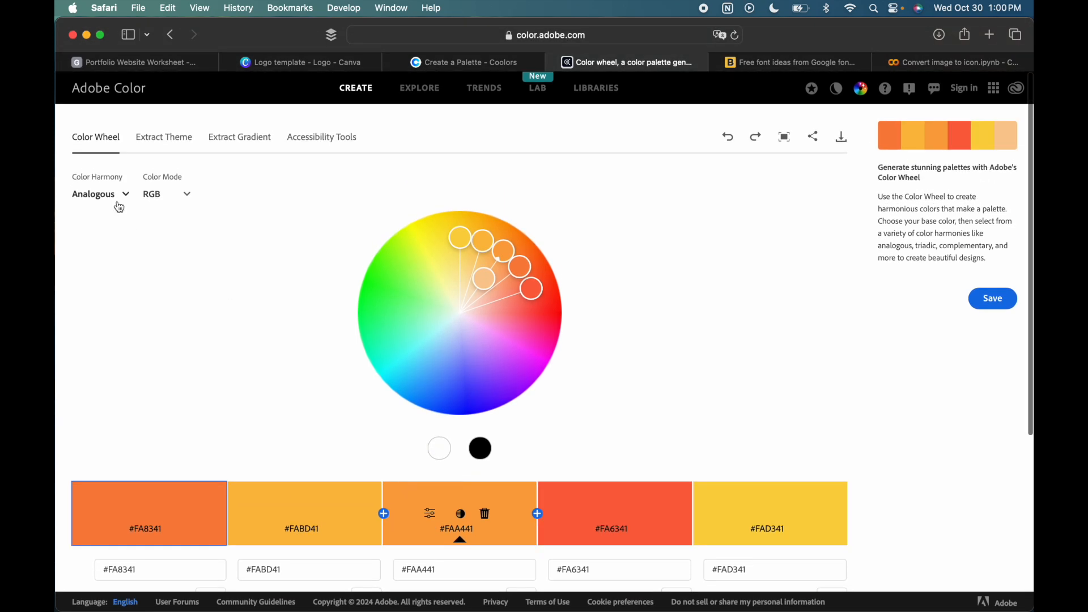
click(119, 206)
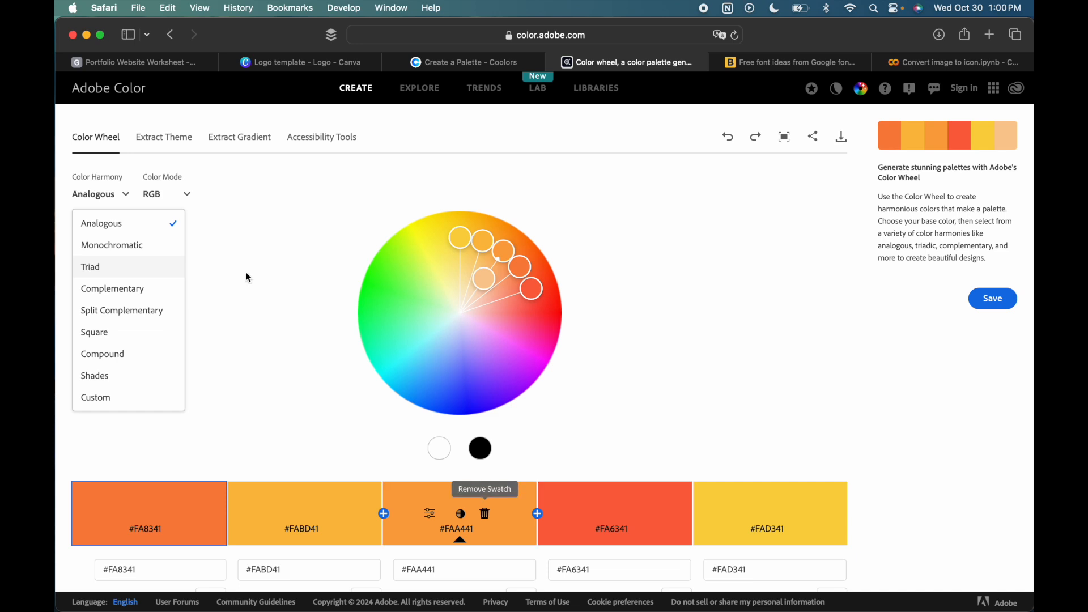
click(117, 245)
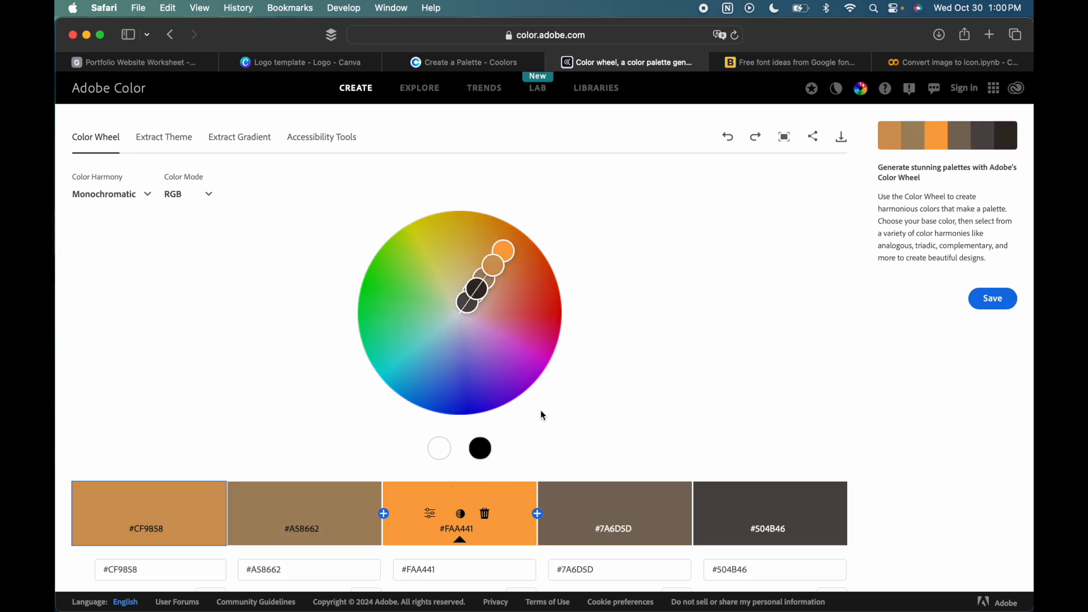
- Change the color harmony to Triad and then to Complementary to compare the palettes built on #FAA441
scroll(538, 413, down, 3)
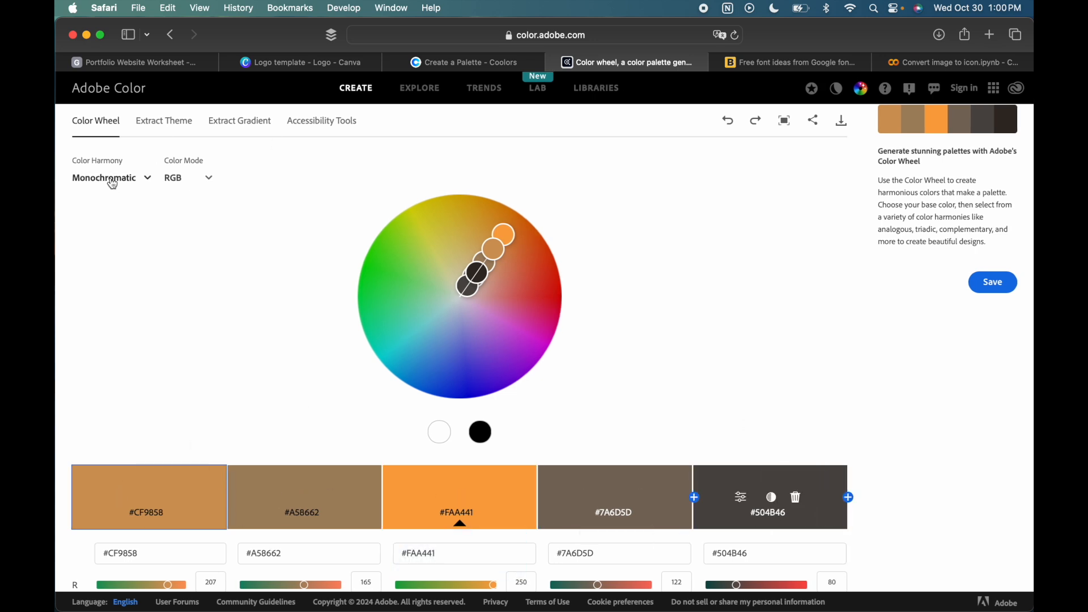
click(128, 181)
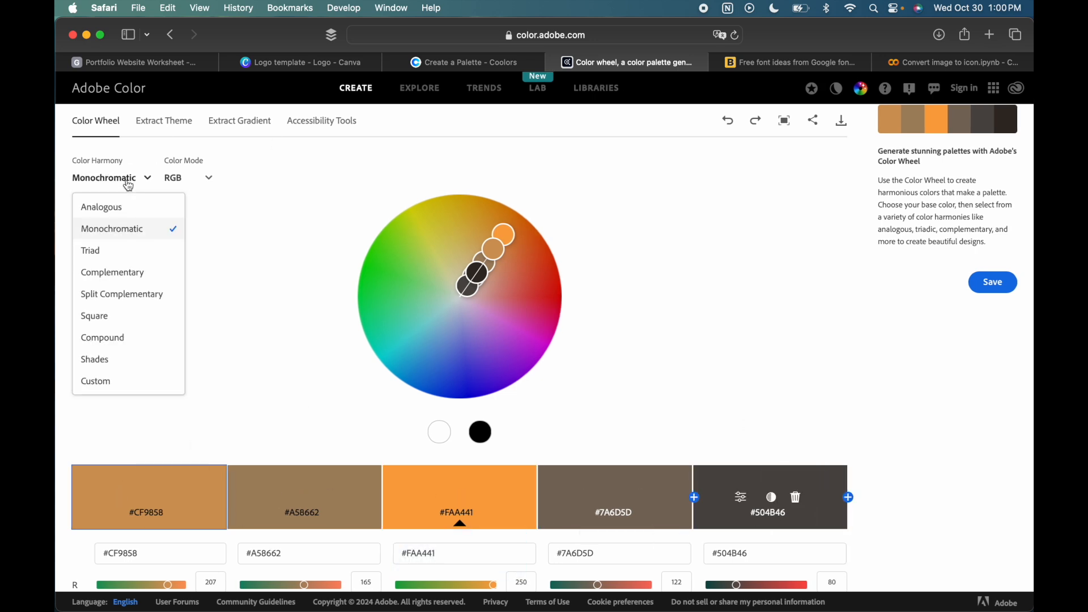
click(120, 265)
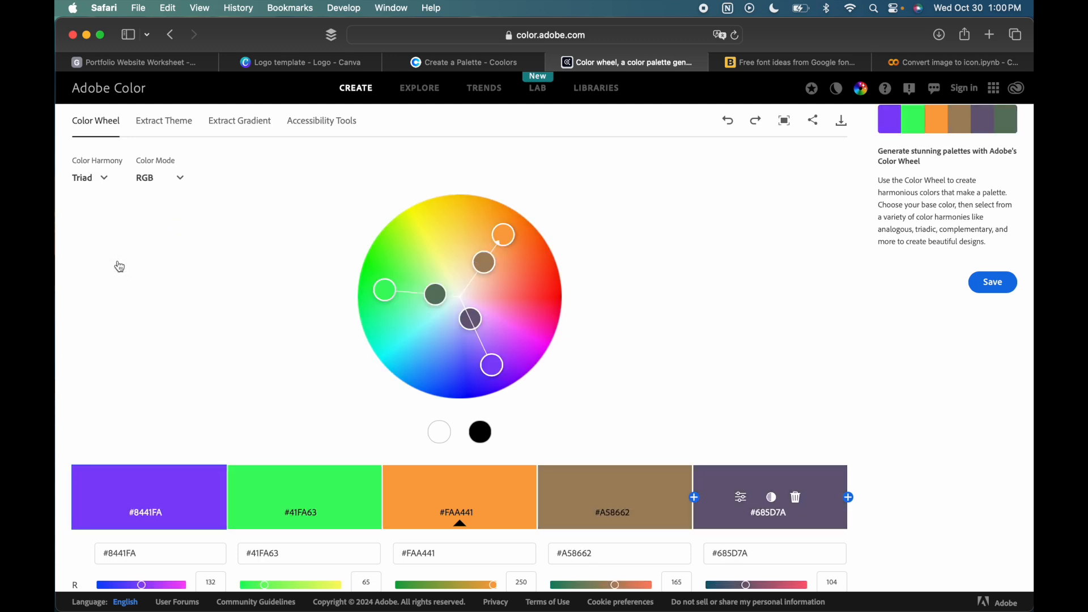
click(100, 176)
click(109, 277)
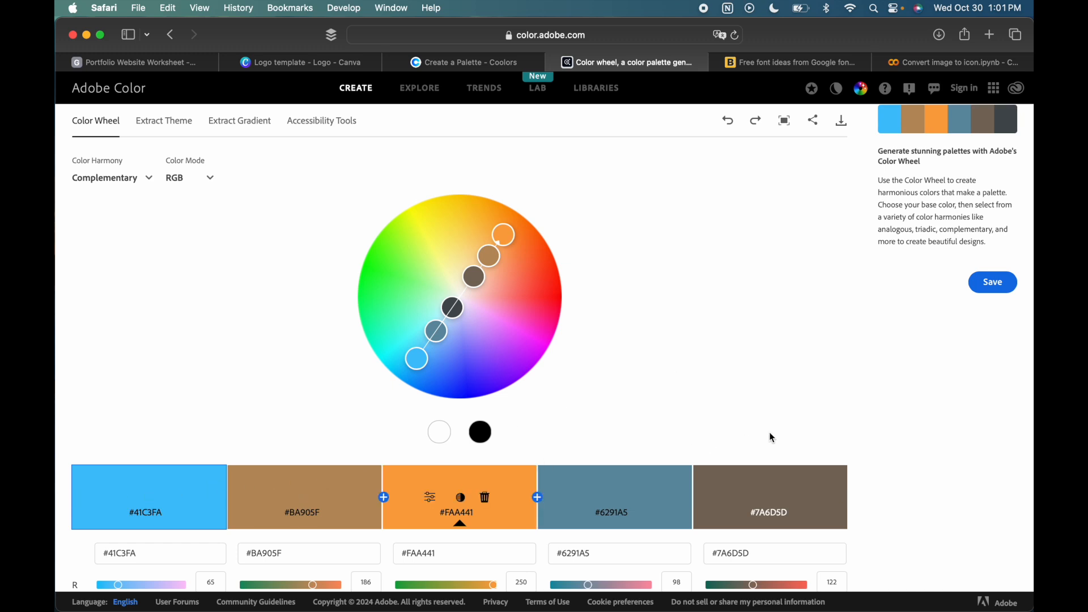
- Add another swatch after the dark #464D50 swatch in the second row
scroll(259, 418, down, 4)
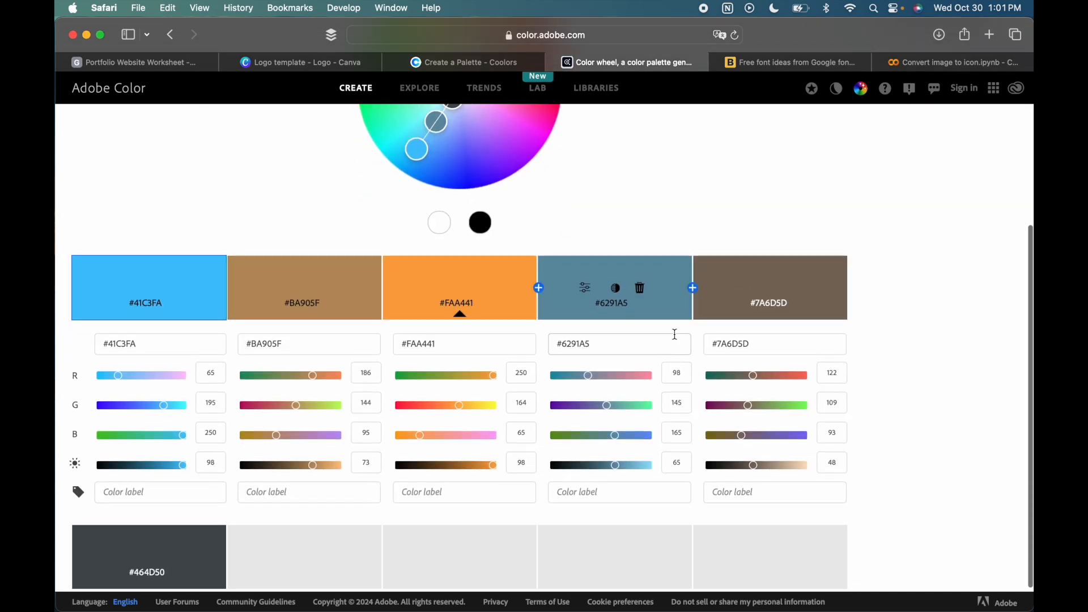
scroll(182, 524, down, 1)
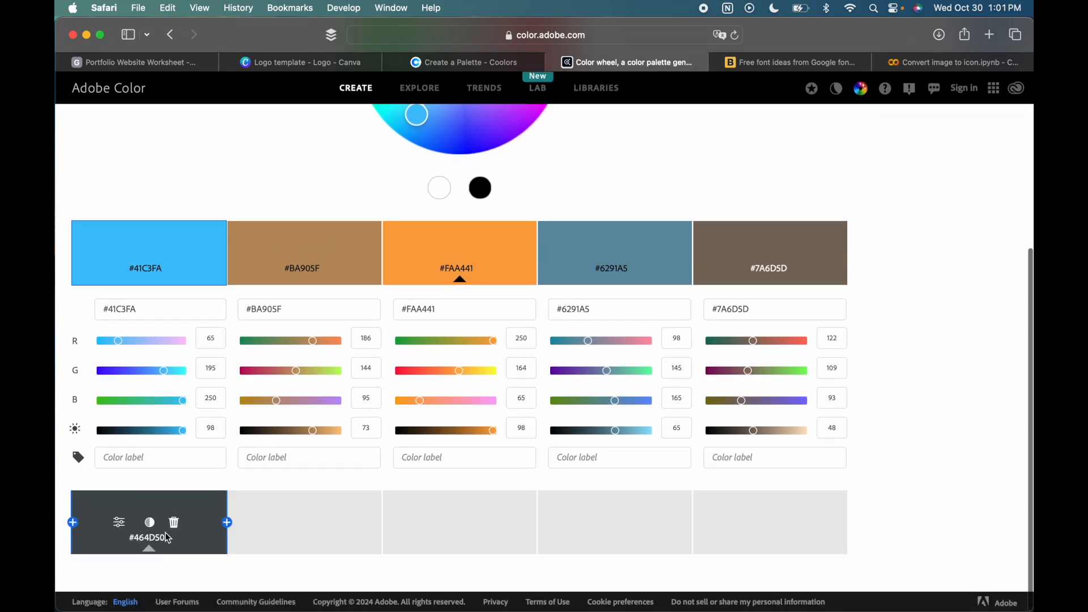
click(227, 522)
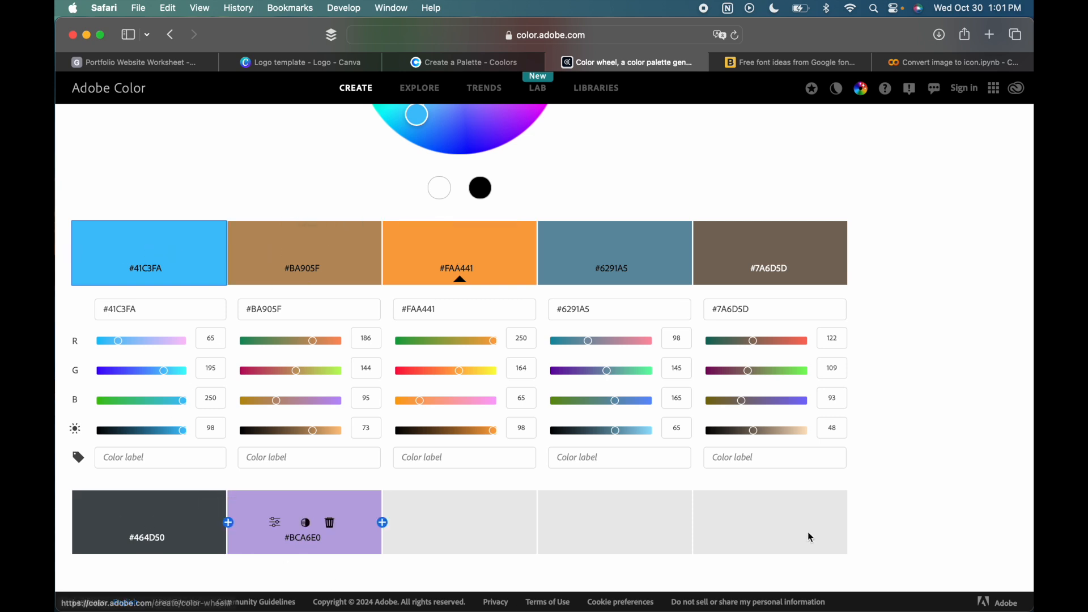
- Set the color harmony of the extended palette to Triad
scroll(241, 297, up, 5)
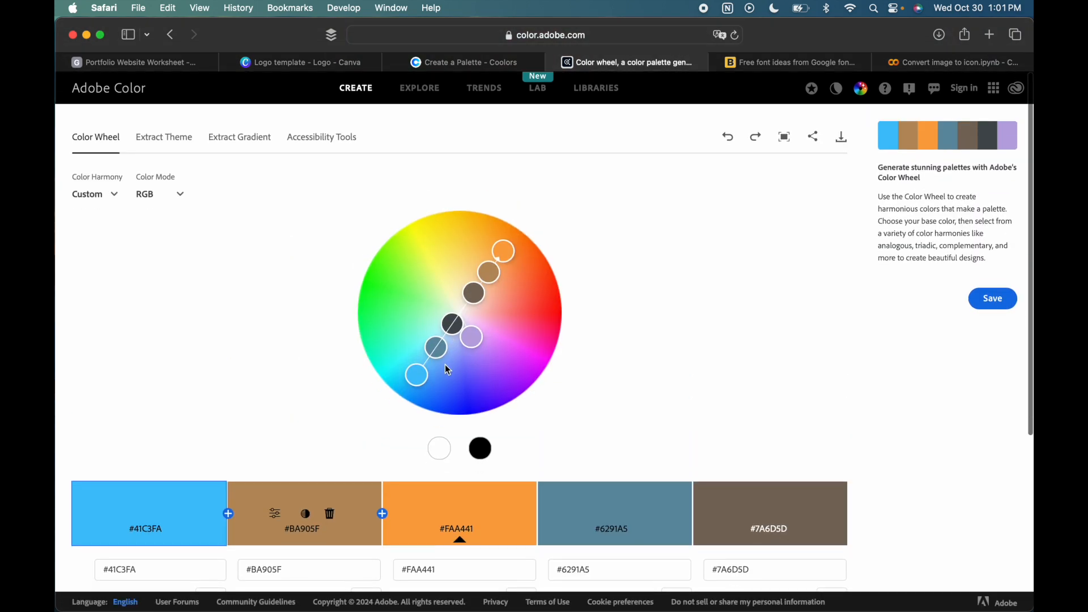
click(95, 194)
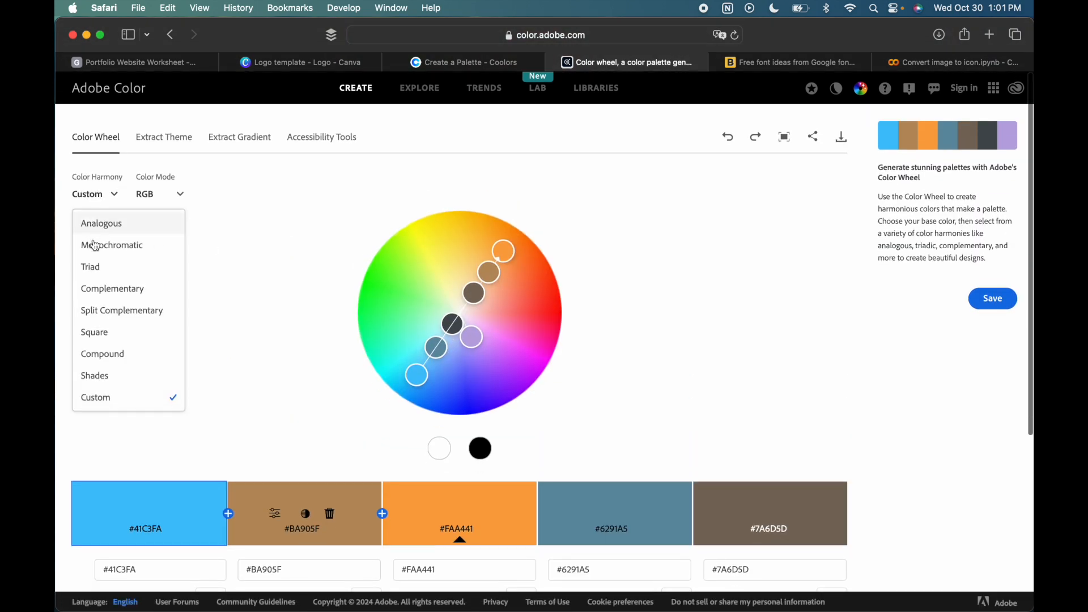
click(95, 268)
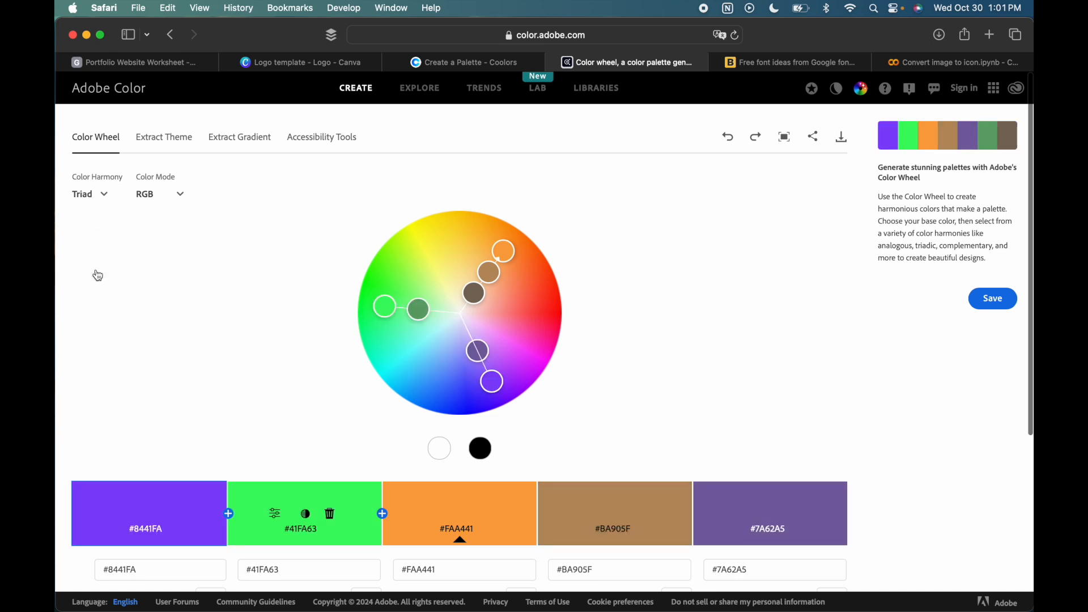
- Change the color harmony to Split Complementary and then to Square, and look over the resulting swatches
click(83, 199)
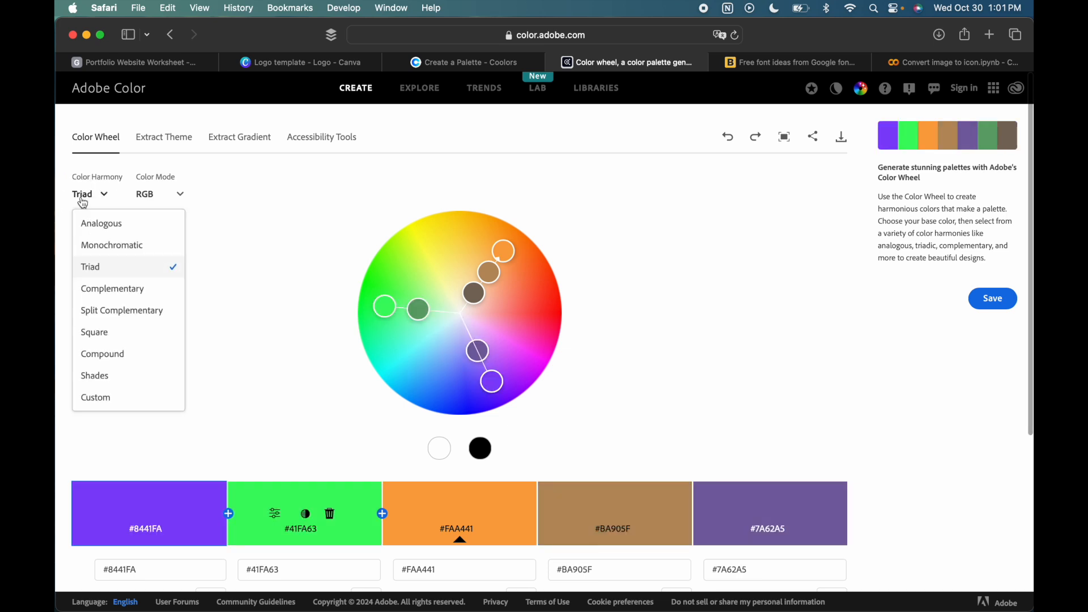
click(120, 322)
click(100, 194)
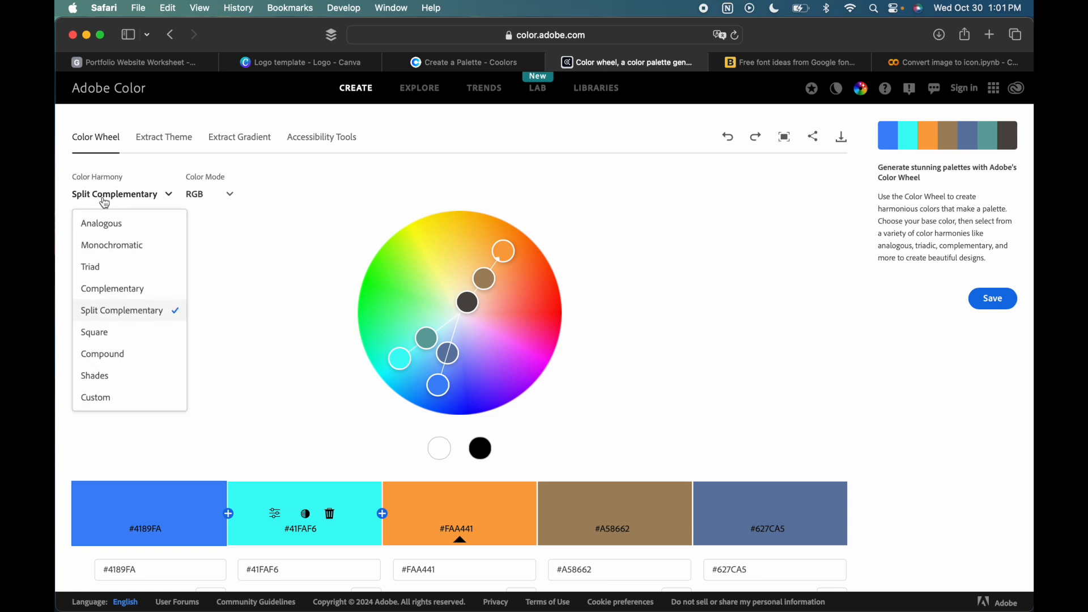
click(129, 334)
scroll(631, 352, down, 4)
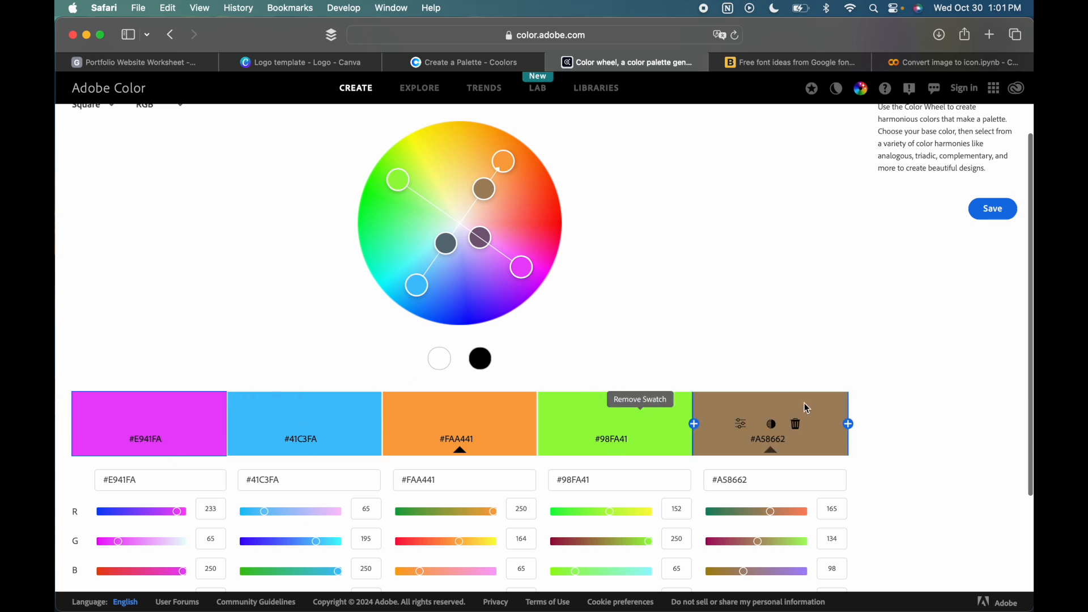
scroll(804, 403, down, 3)
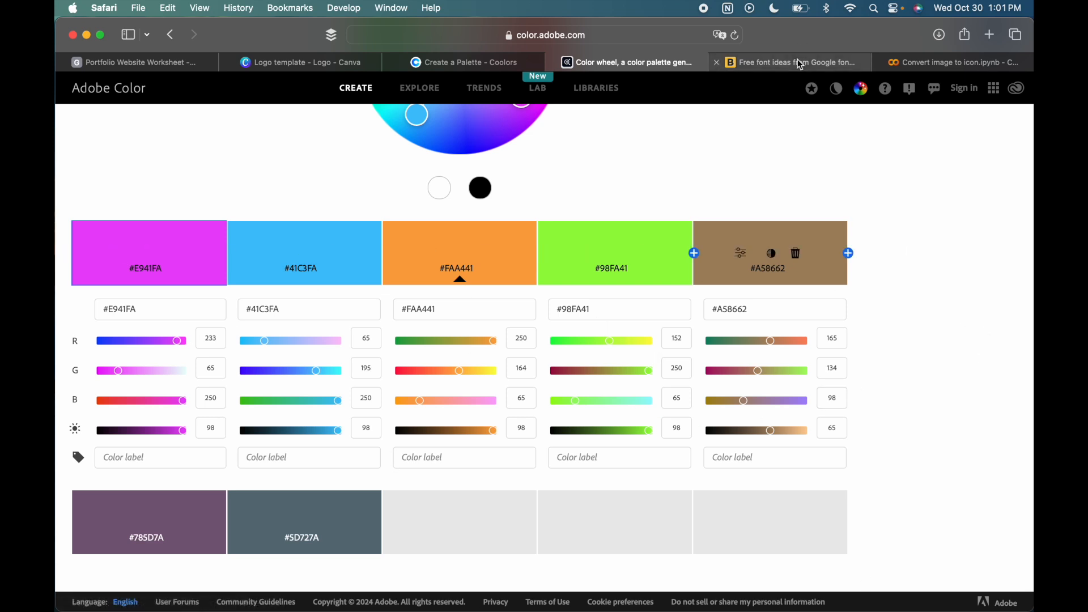
- Switch to the Brandmark font generator and look over its starting font and variation settings
mouse_move(800, 65)
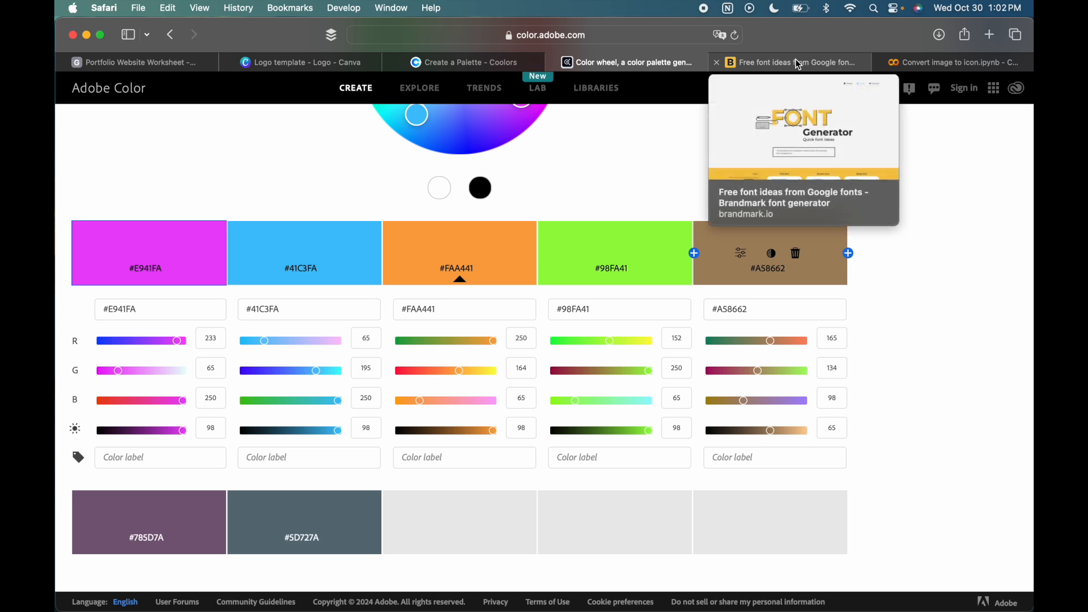
click(799, 65)
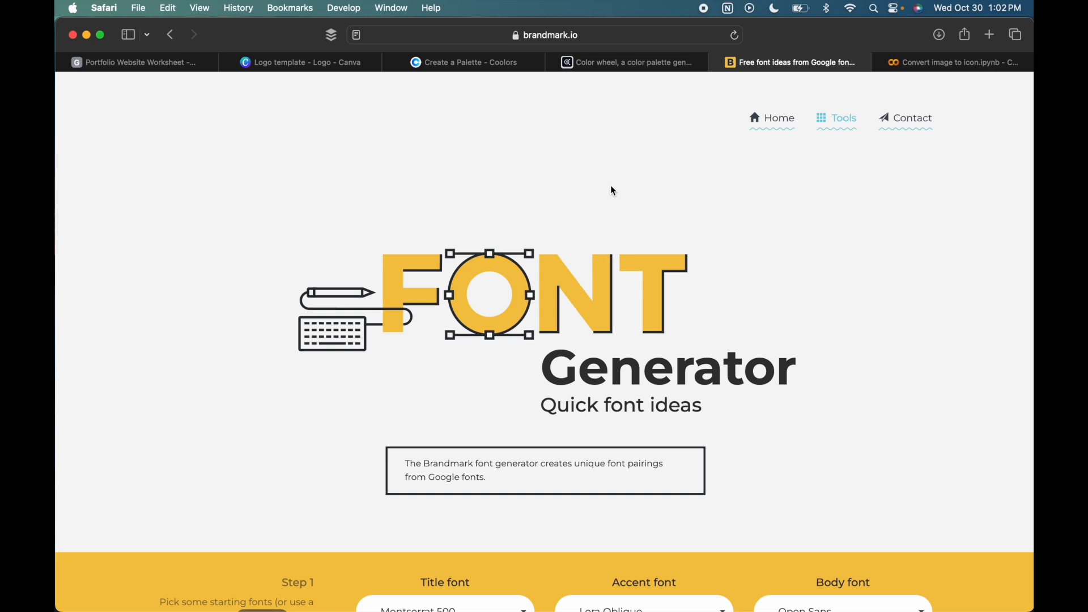
scroll(556, 444, down, 5)
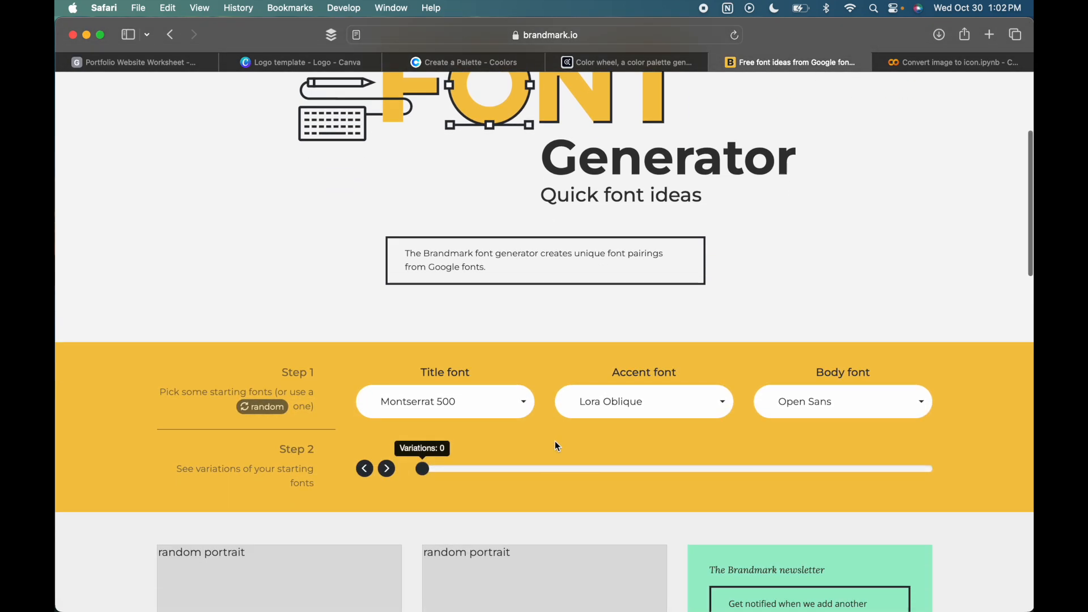
scroll(556, 444, up, 5)
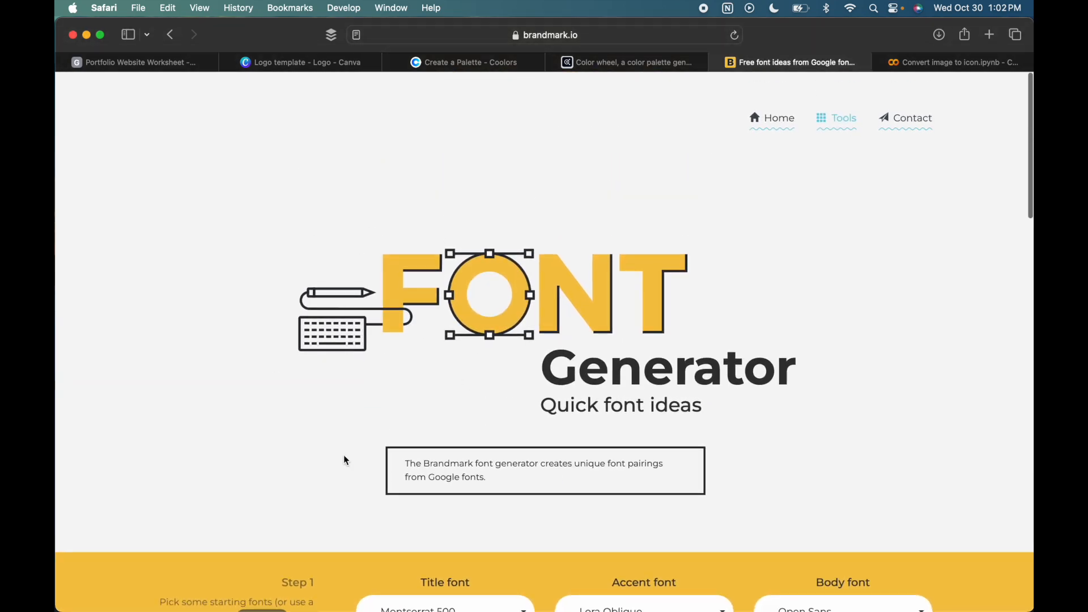
scroll(613, 319, down, 6)
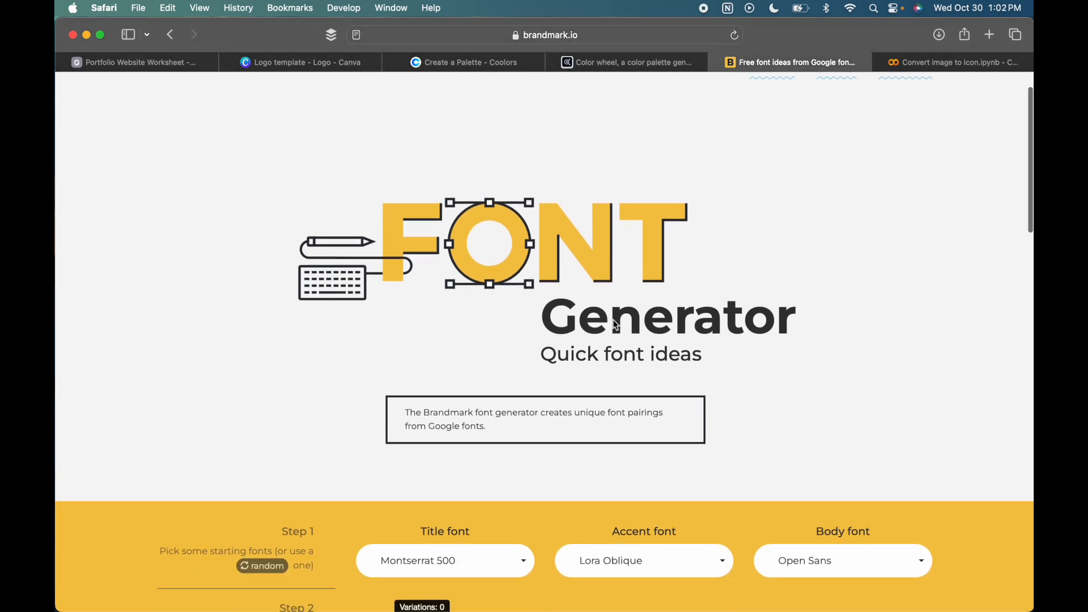
scroll(614, 319, down, 2)
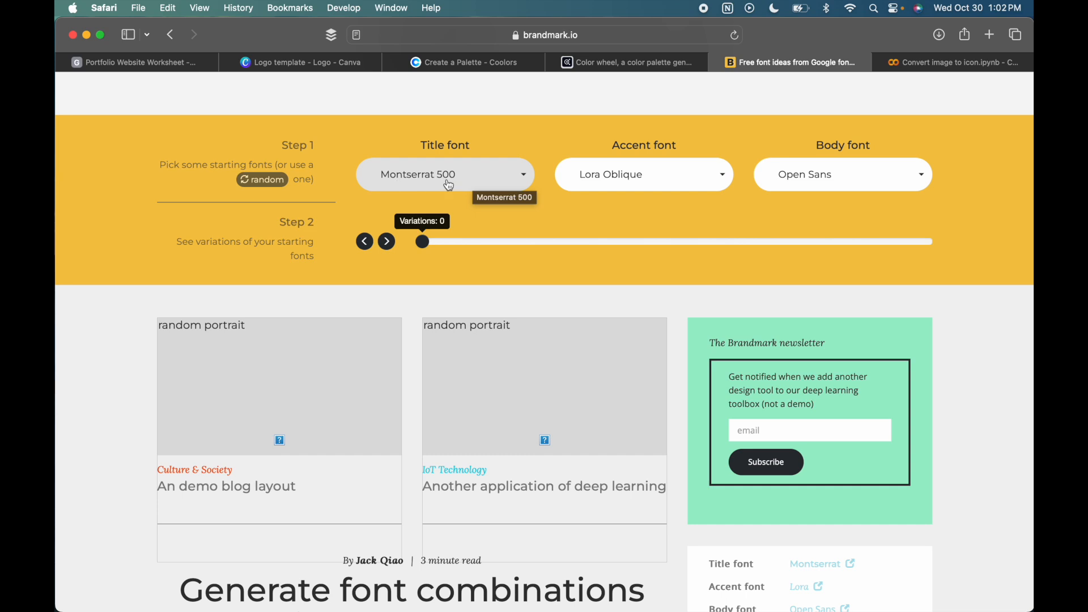
- Choose Montserrat 500 as the title font and set the font variations to 13
click(519, 181)
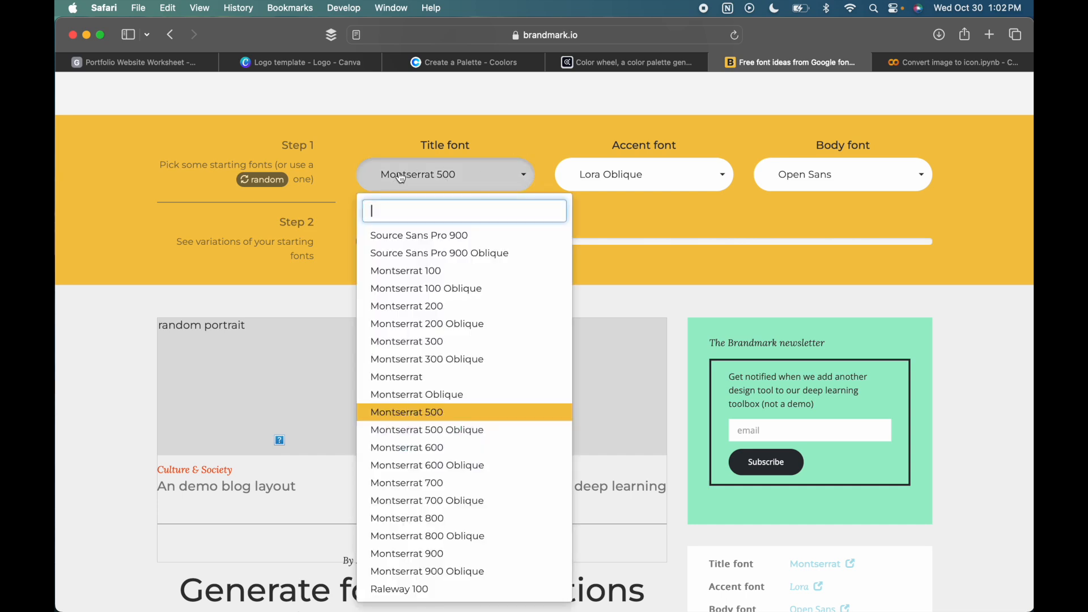
click(407, 413)
drag(430, 242, 463, 243)
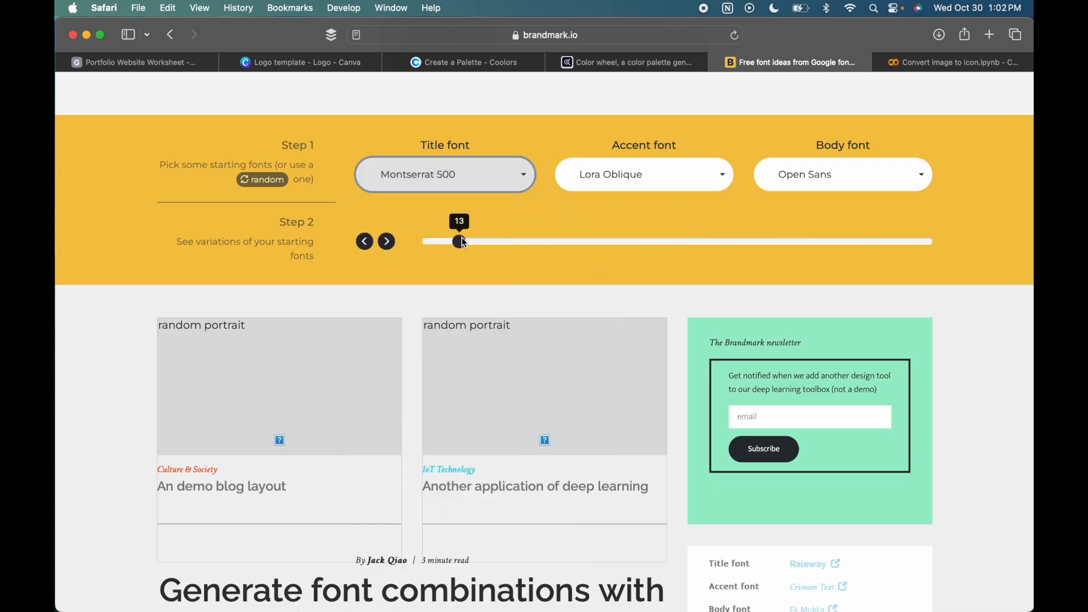
- Examine the generated font pairing in the demo article, along with its font links and Font CSS
scroll(463, 241, down, 8)
scroll(658, 168, up, 1)
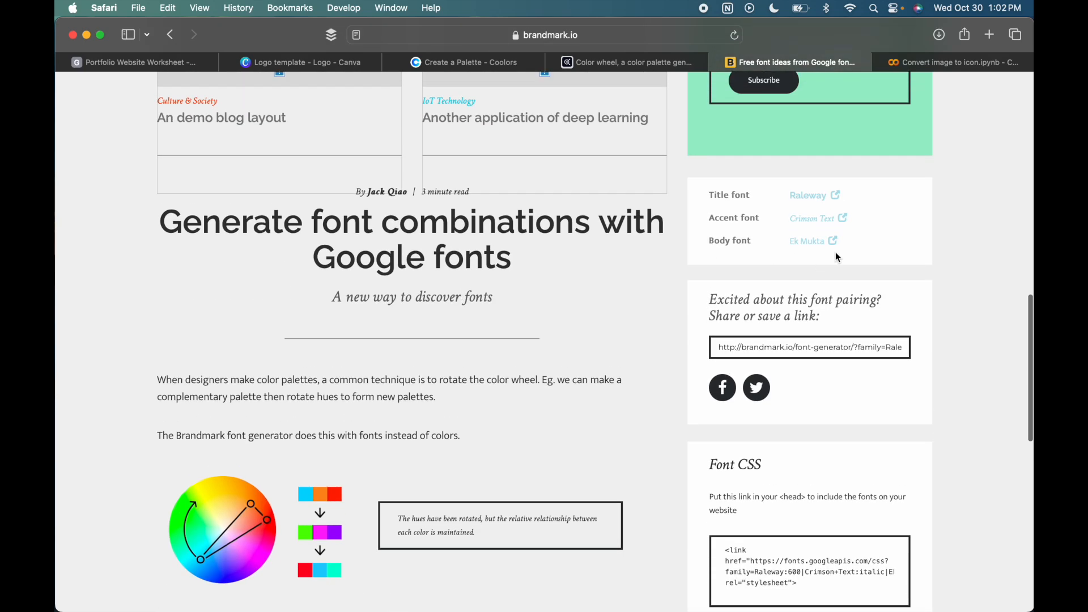
scroll(469, 351, down, 7)
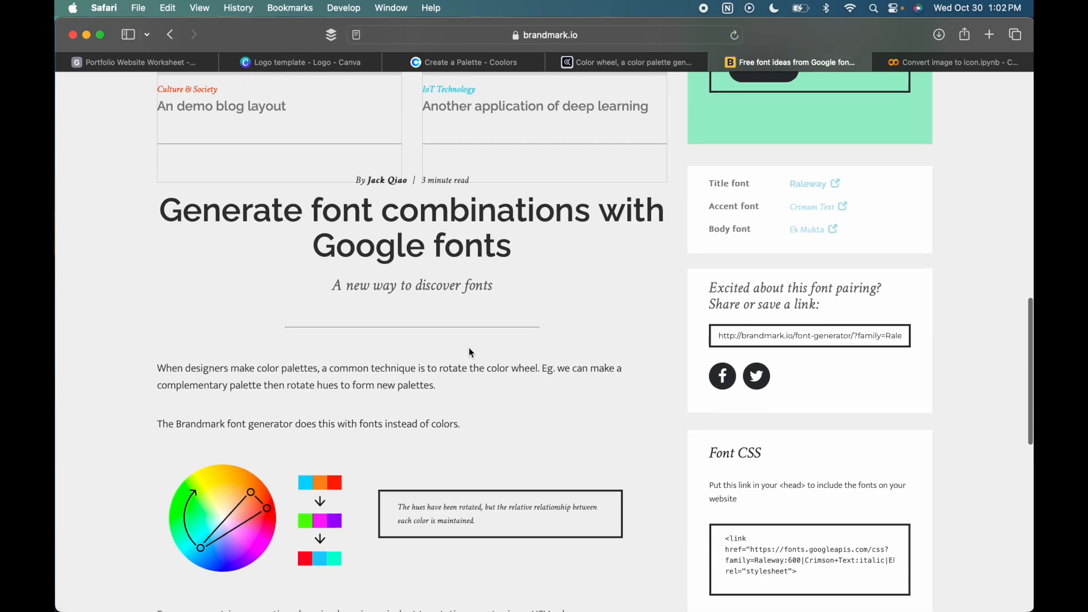
scroll(464, 451, up, 6)
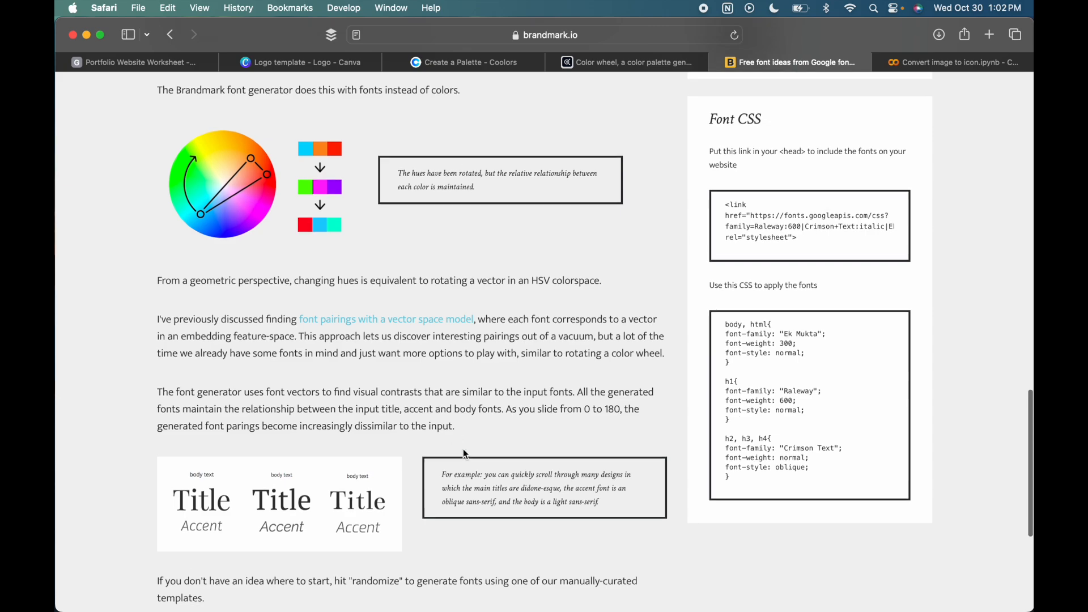
scroll(463, 452, down, 9)
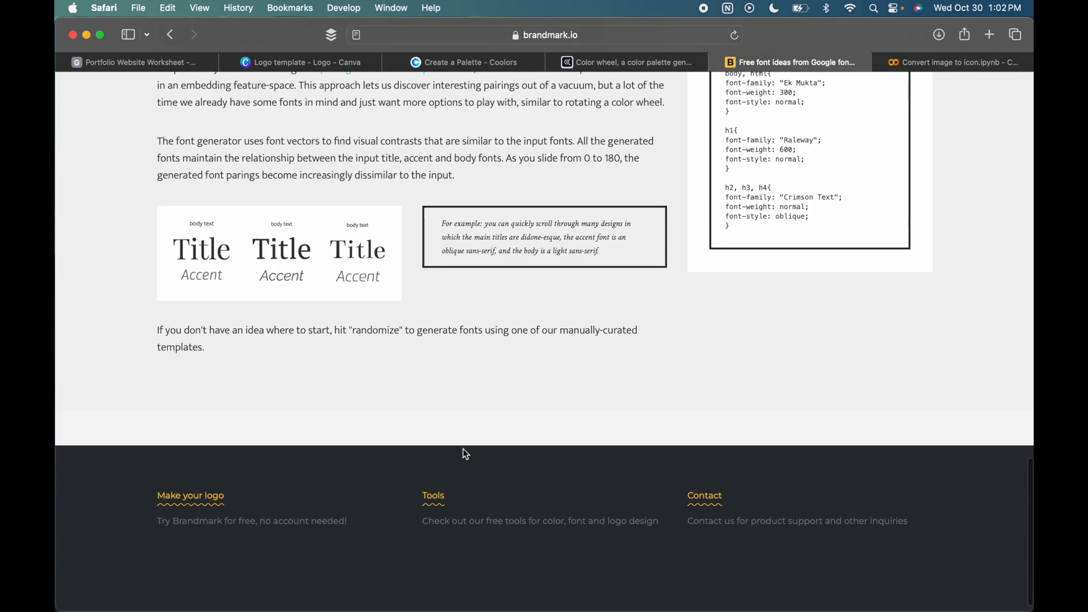
scroll(464, 453, up, 7)
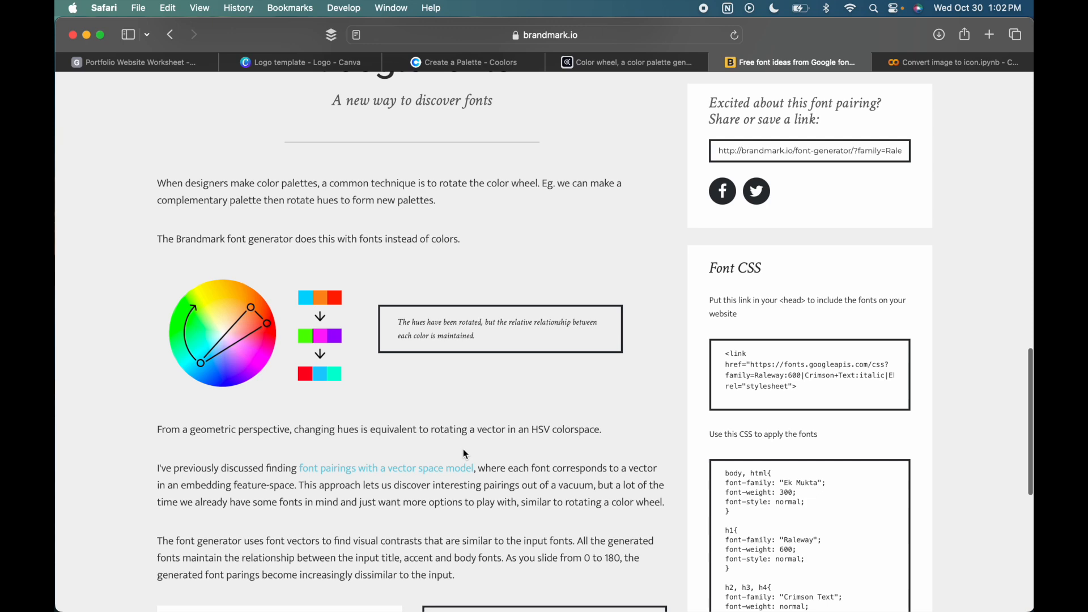
scroll(464, 452, up, 5)
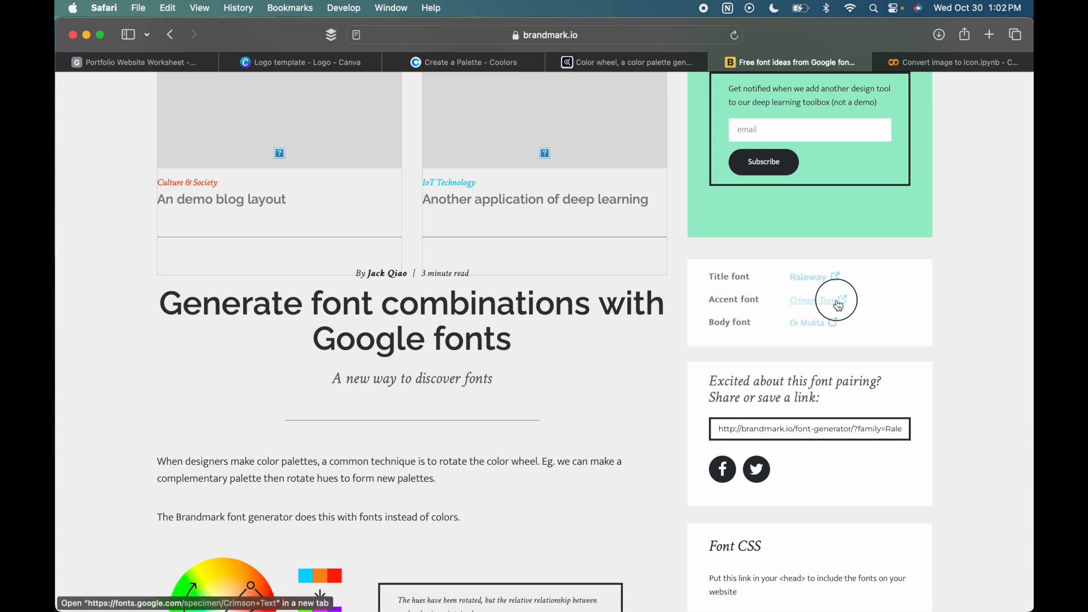
- Open the accent font Crimson Text in Google Fonts and add it to the selected font families
click(837, 301)
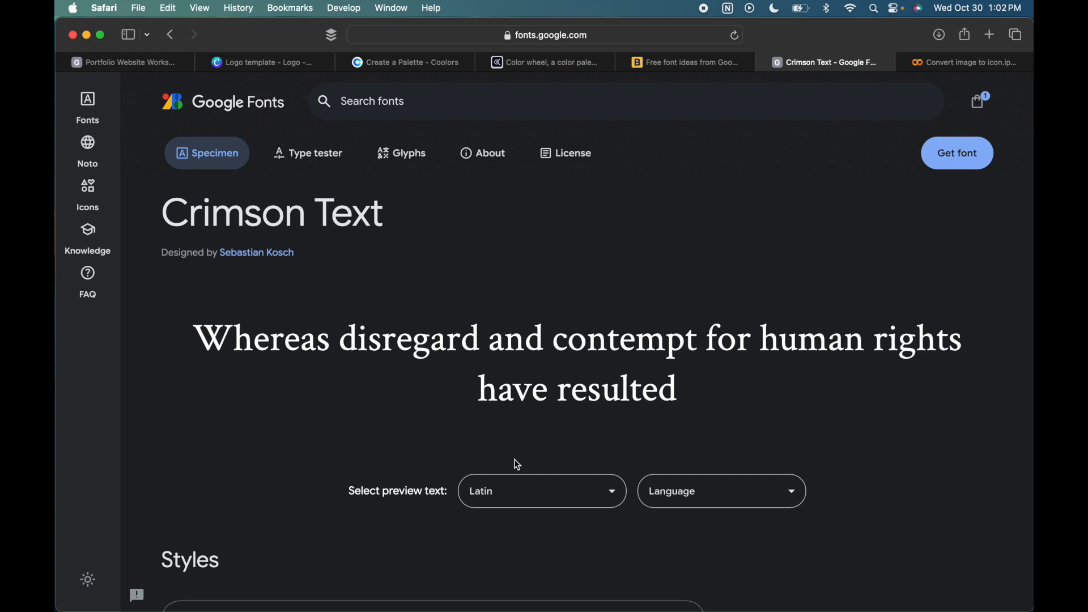
click(947, 153)
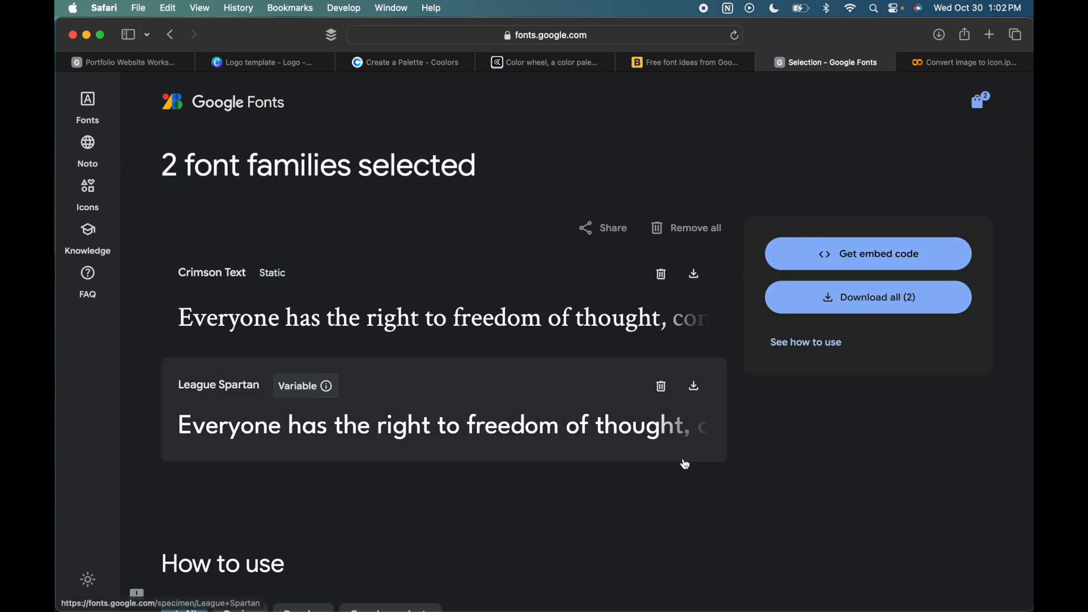
scroll(685, 461, down, 6)
scroll(533, 191, up, 5)
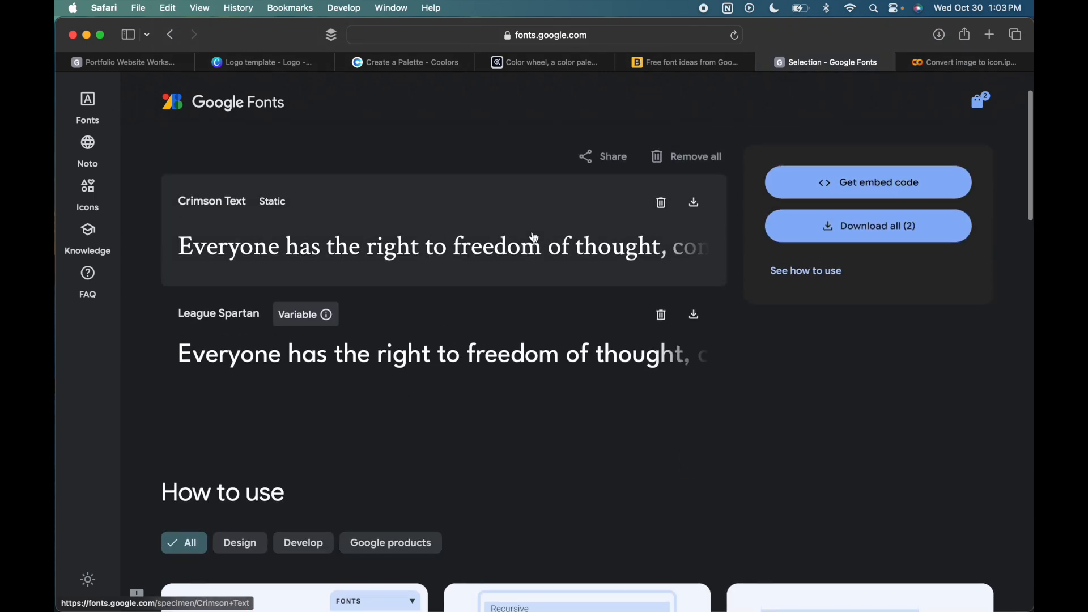
scroll(532, 227, up, 2)
- Open the League Spartan family from the selection and look through its preview and weight styles
click(207, 388)
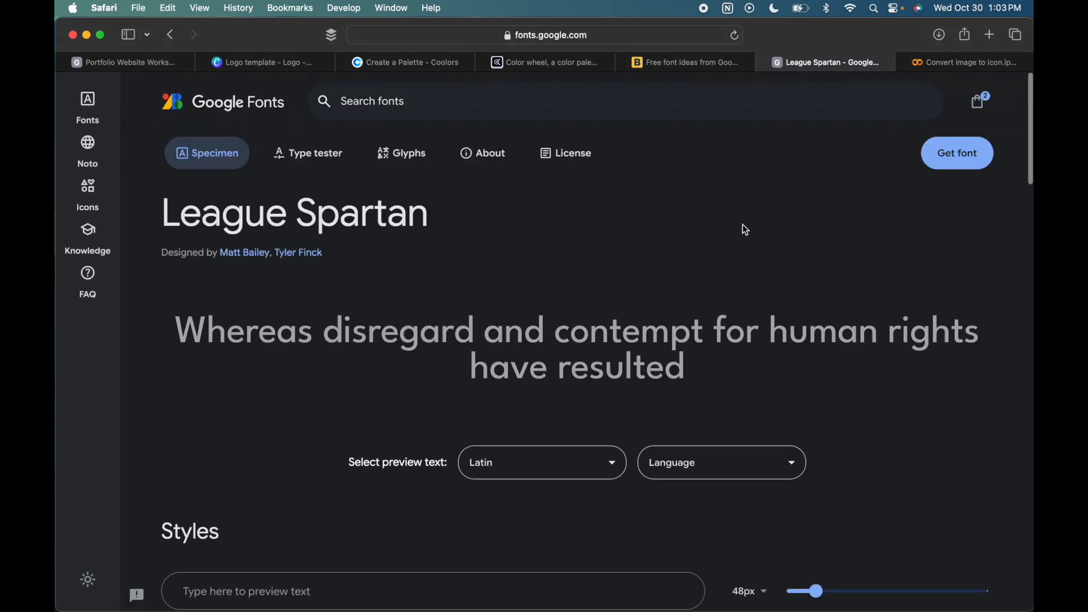
scroll(583, 437, down, 7)
scroll(586, 442, down, 10)
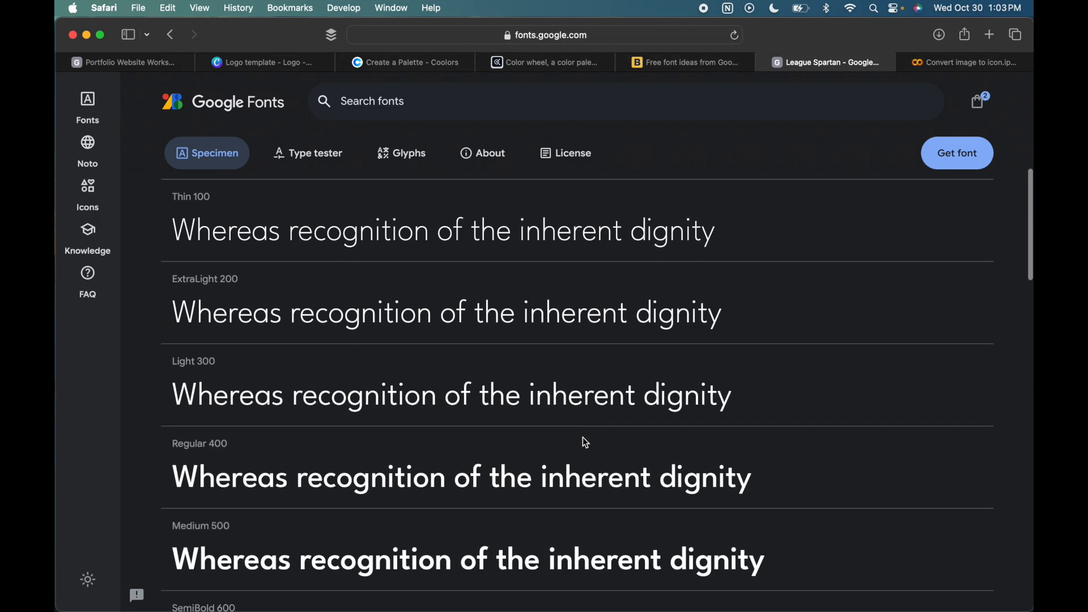
scroll(585, 442, up, 5)
scroll(586, 443, down, 5)
scroll(586, 443, up, 7)
scroll(585, 443, up, 6)
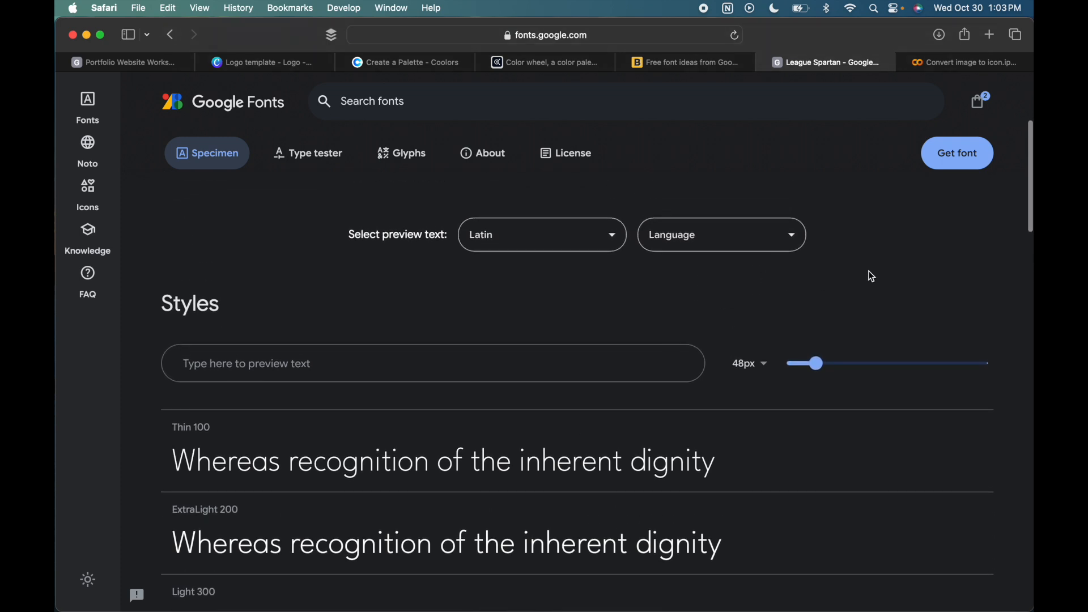
scroll(869, 271, up, 3)
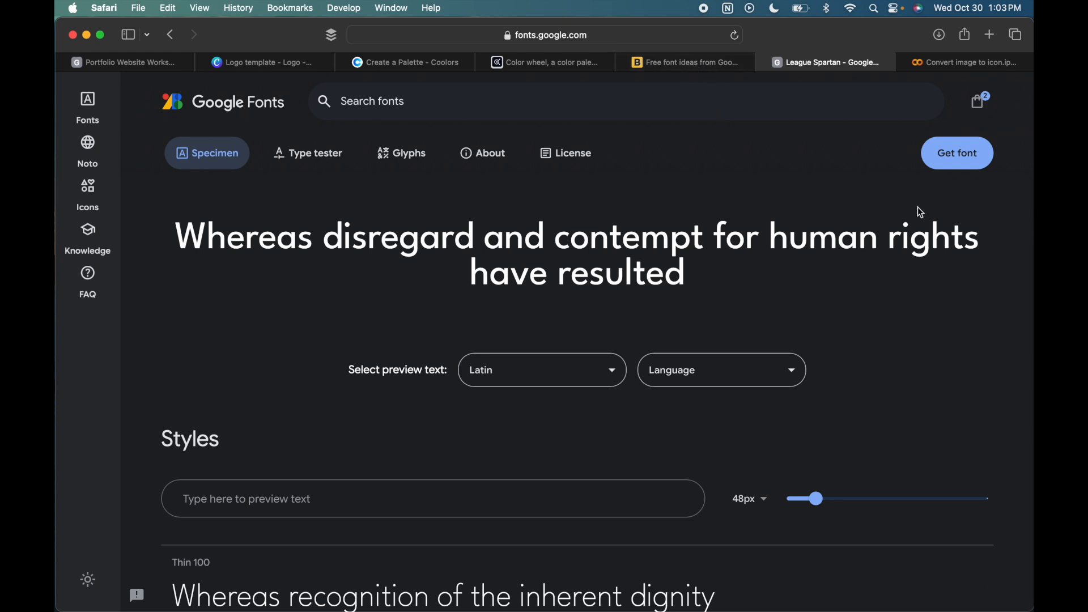
- Open the embed code for the selected font families and review the web link and CSS classes
click(955, 151)
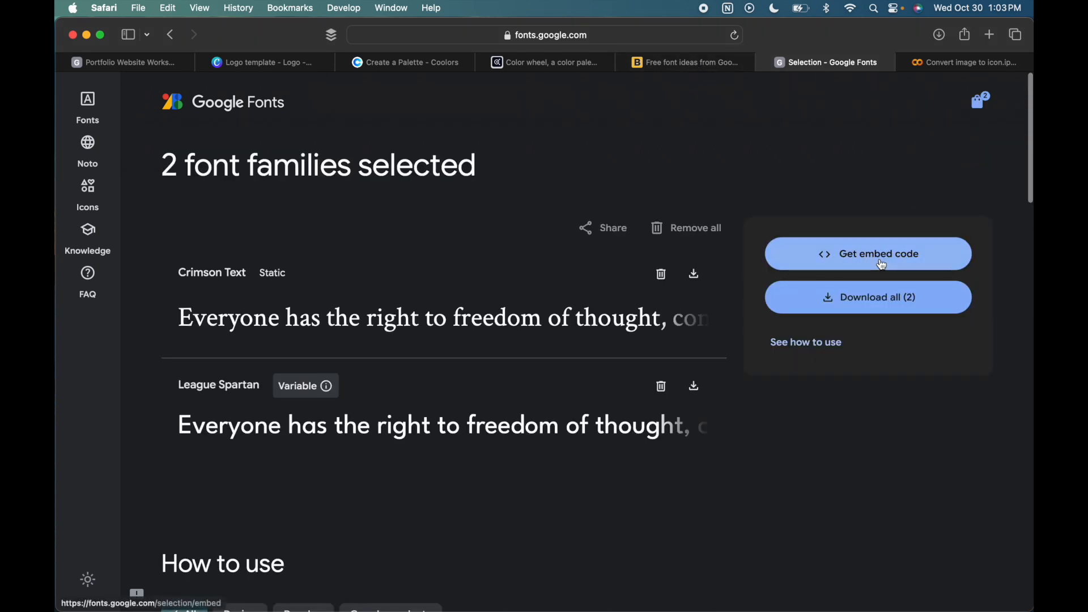
click(880, 257)
scroll(719, 312, down, 2)
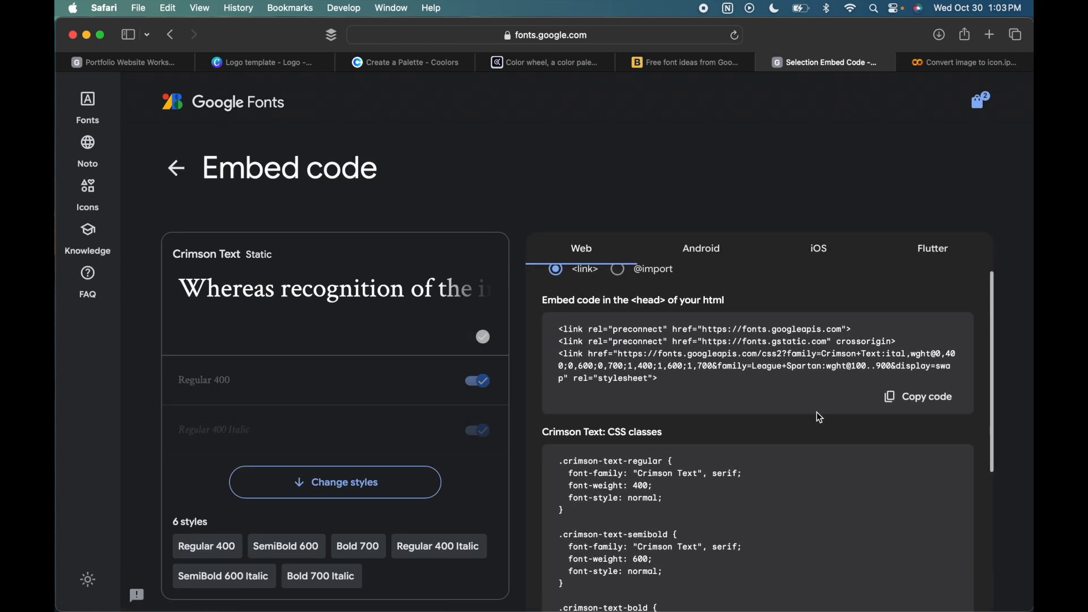
scroll(820, 418, up, 1)
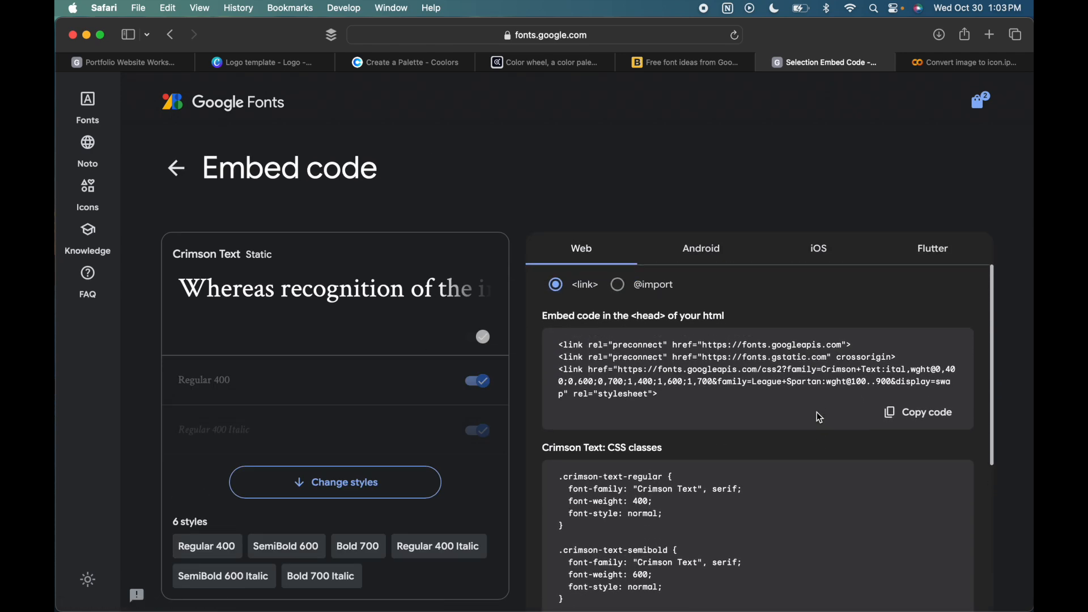
- Return to the list of selected font families and look over Crimson Text and League Spartan
click(978, 109)
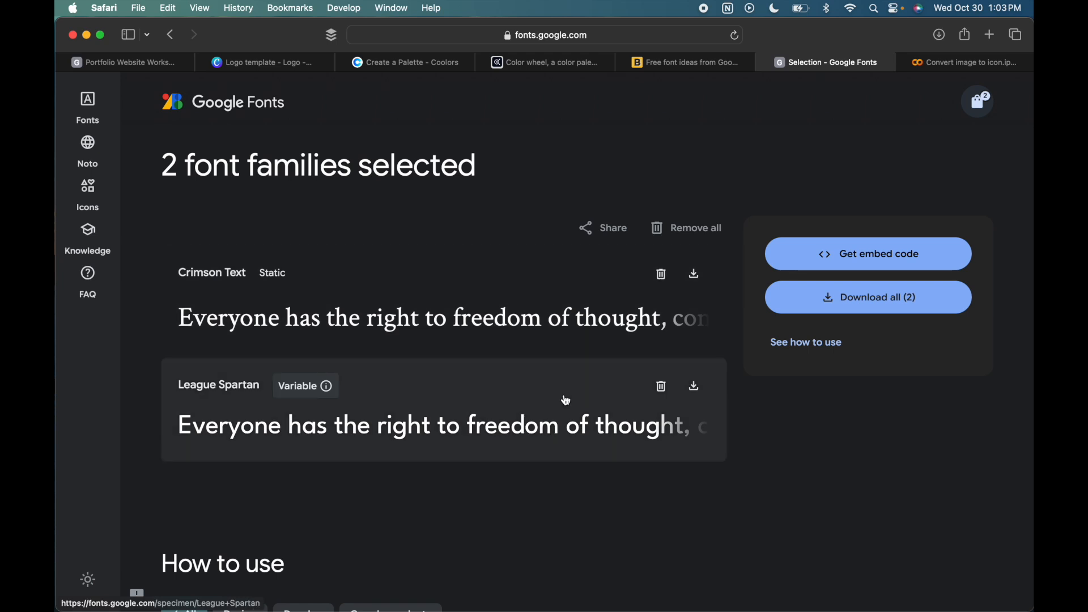
scroll(605, 405, down, 3)
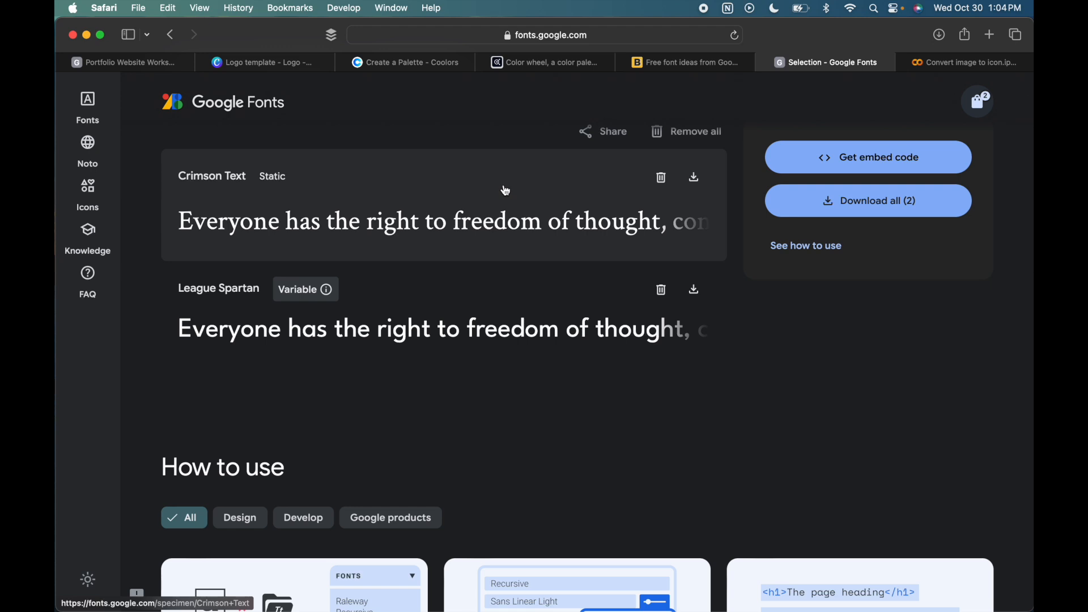
scroll(564, 175, up, 2)
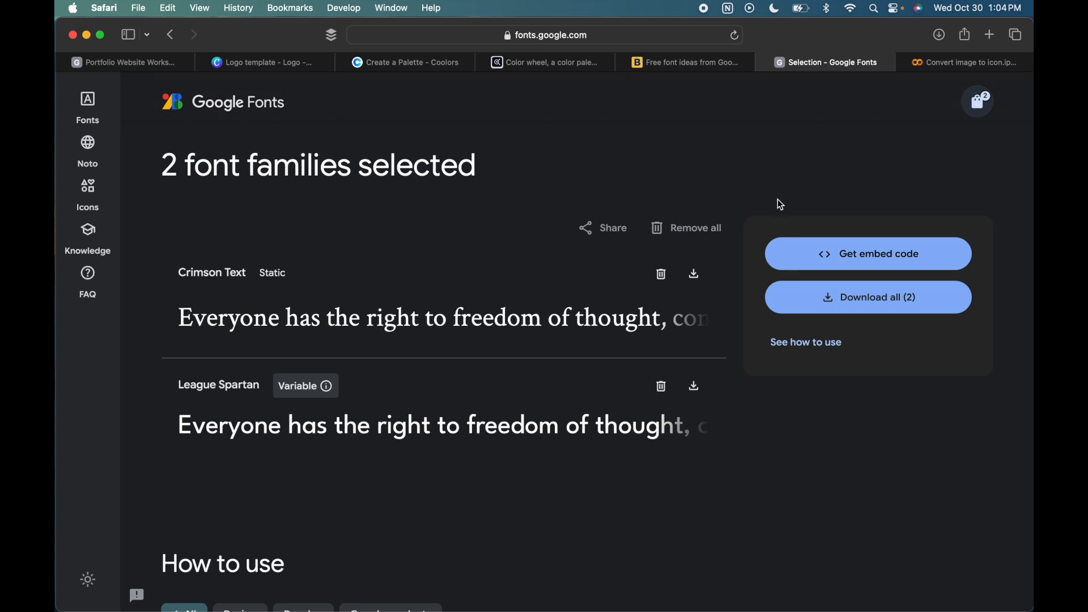
- Switch to the Convert image to icon.ipynb notebook in Colab and show its session files
click(962, 70)
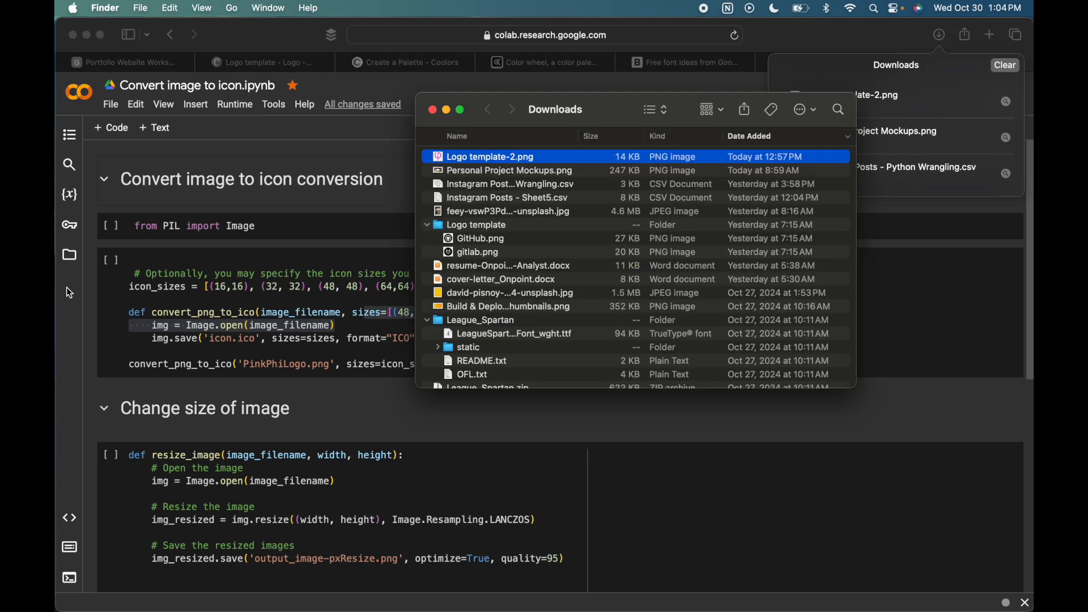
click(69, 293)
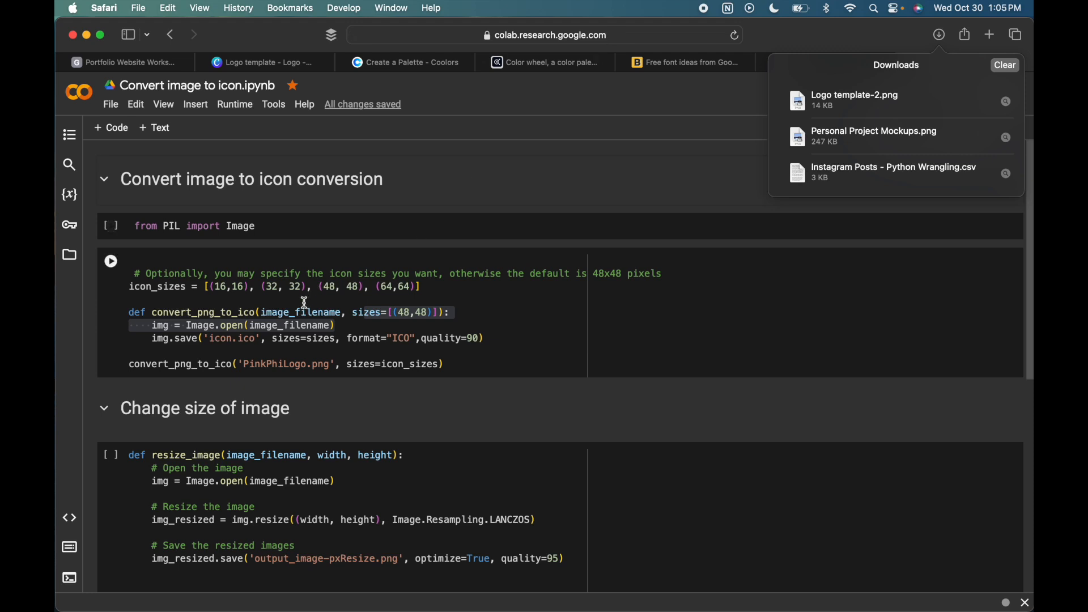
click(70, 255)
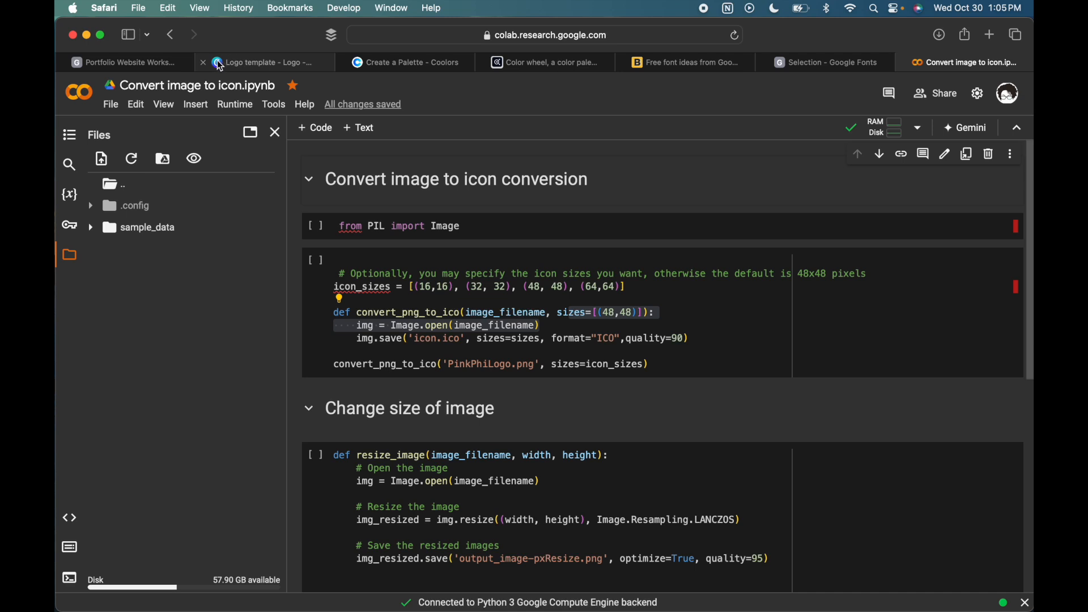
mouse_move(220, 66)
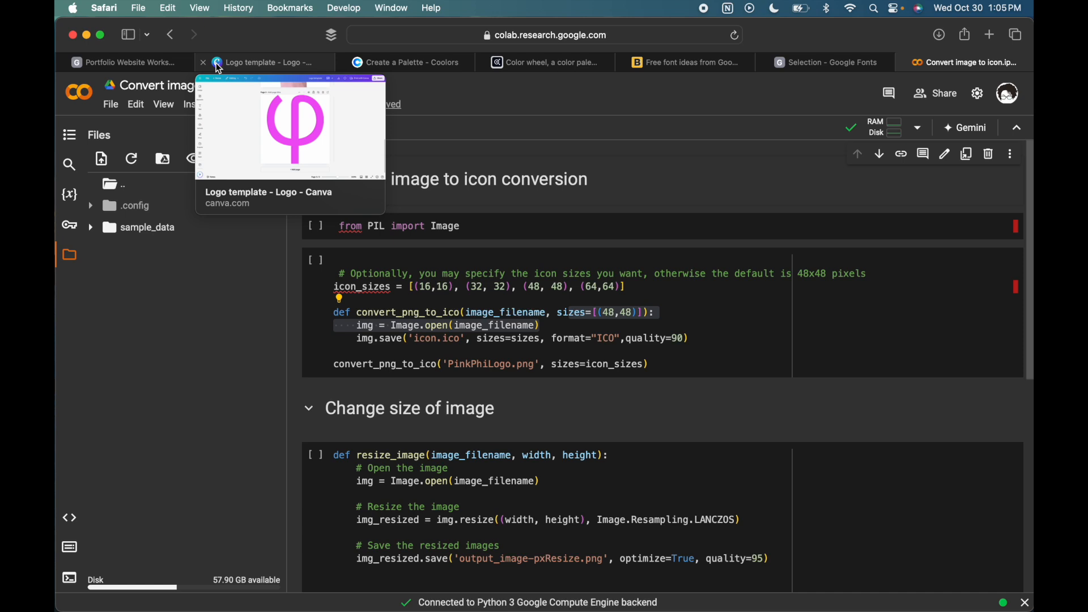
- Upload Logo template-2.png from the Downloads folder to the notebook's session files and dismiss the runtime warning
mouse_move(361, 69)
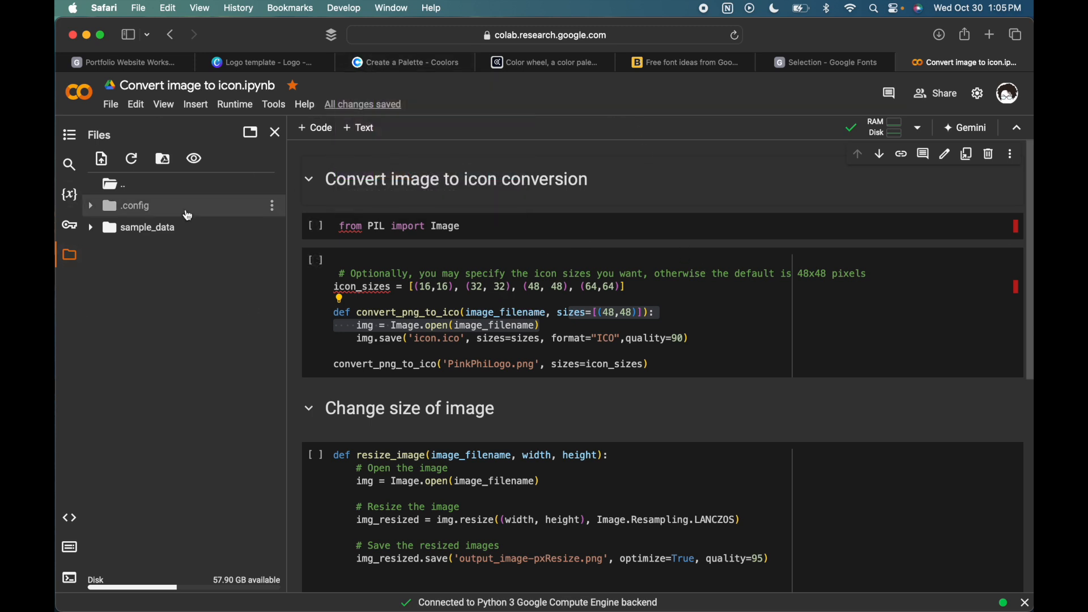
key(ctrl+Up)
click(778, 152)
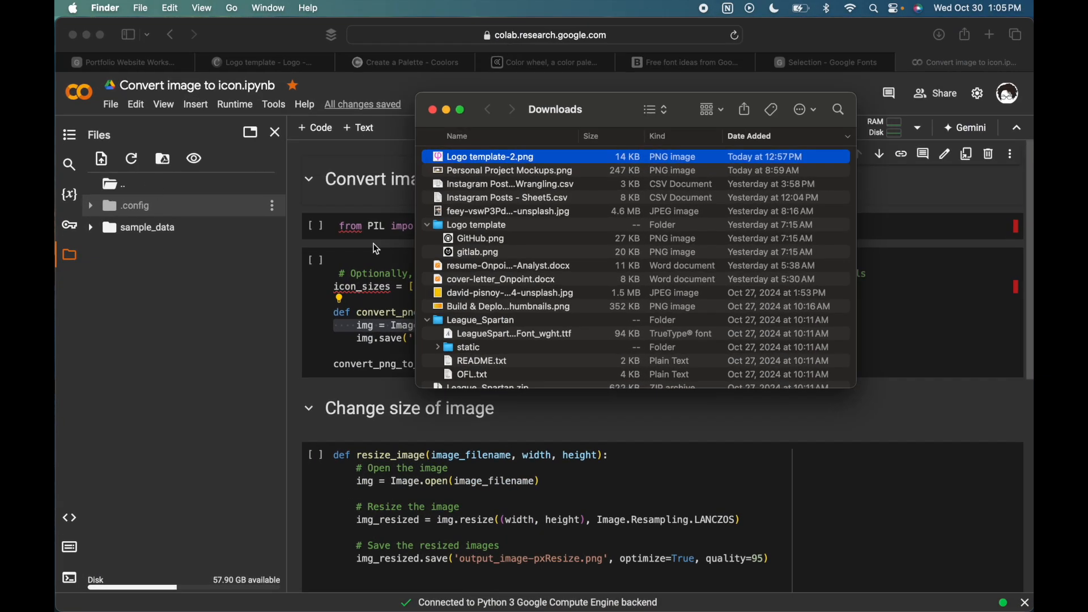
drag(490, 161, 218, 301)
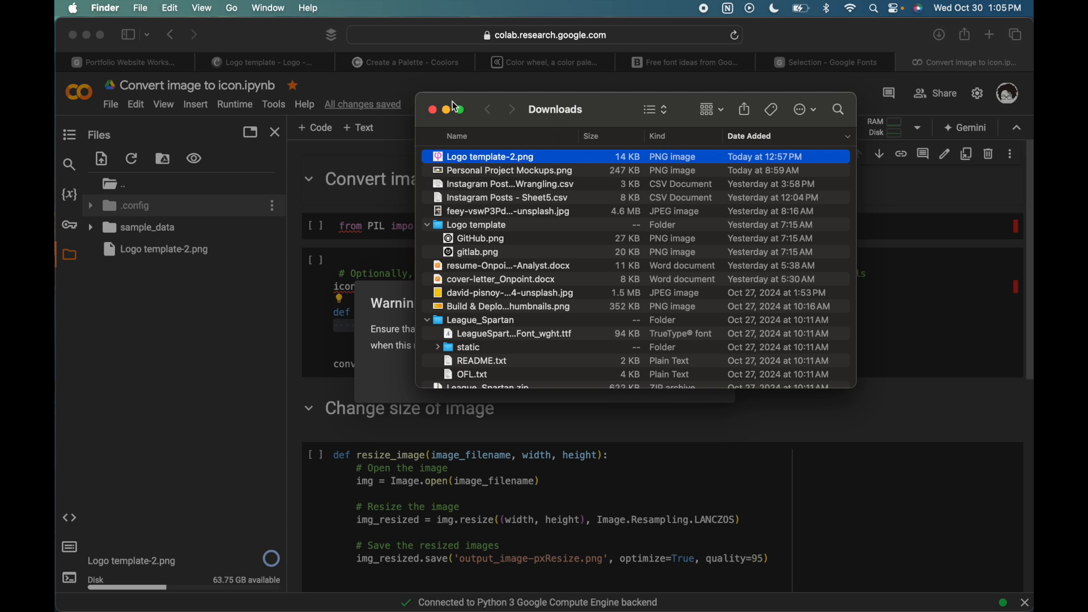
click(433, 109)
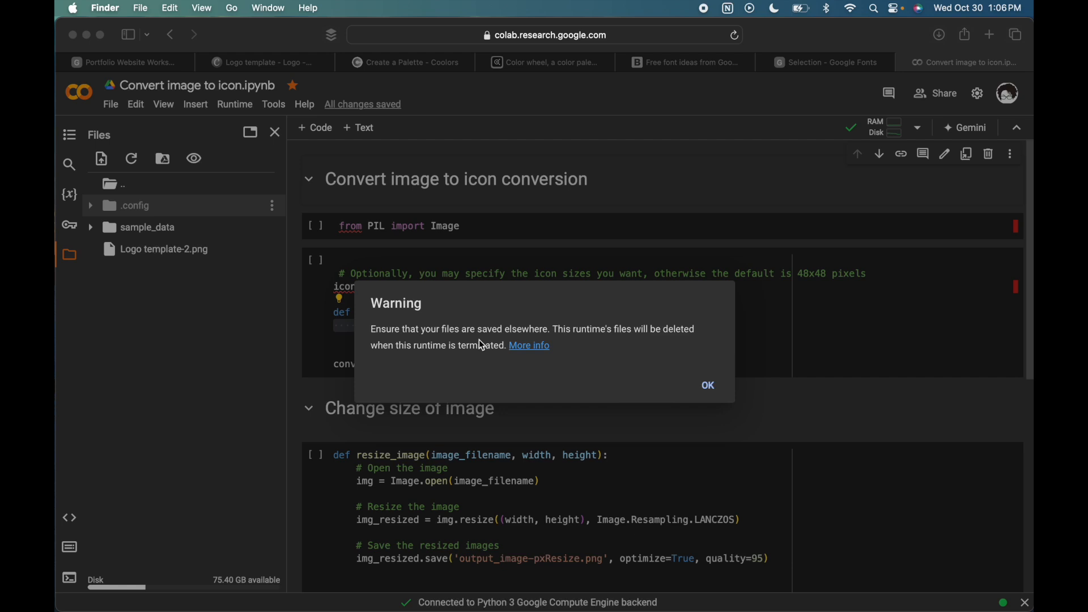
click(715, 388)
click(712, 388)
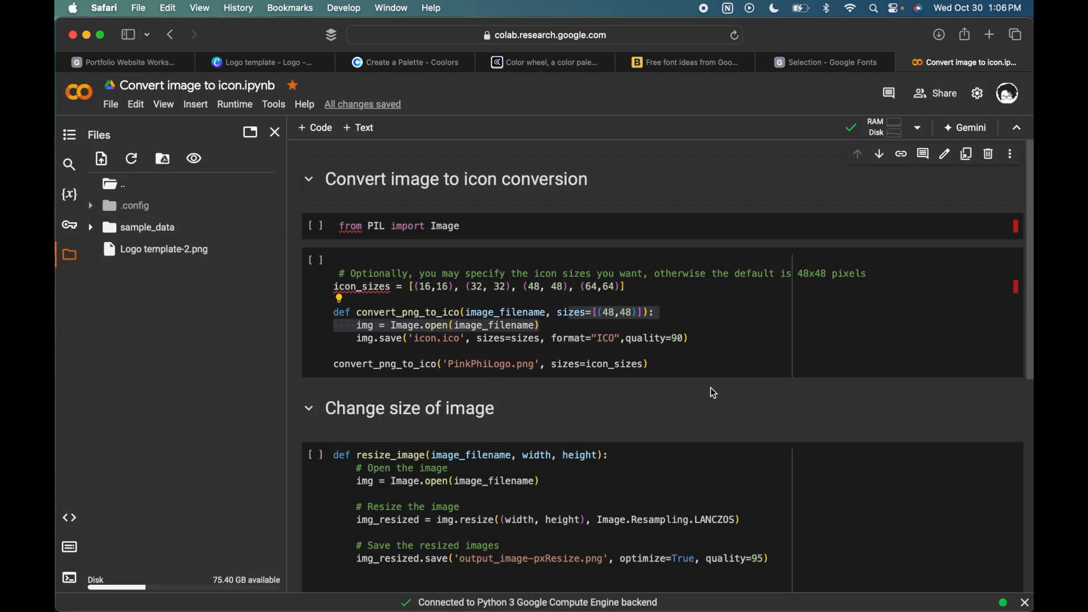
- Run the cell that imports Image from PIL
click(359, 225)
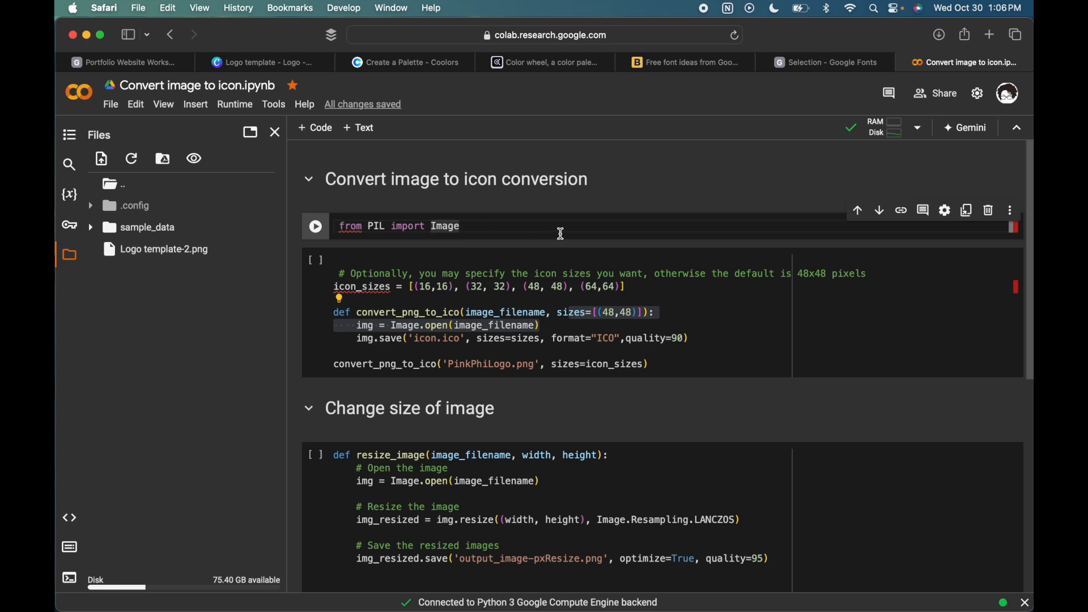
key(shift+Return)
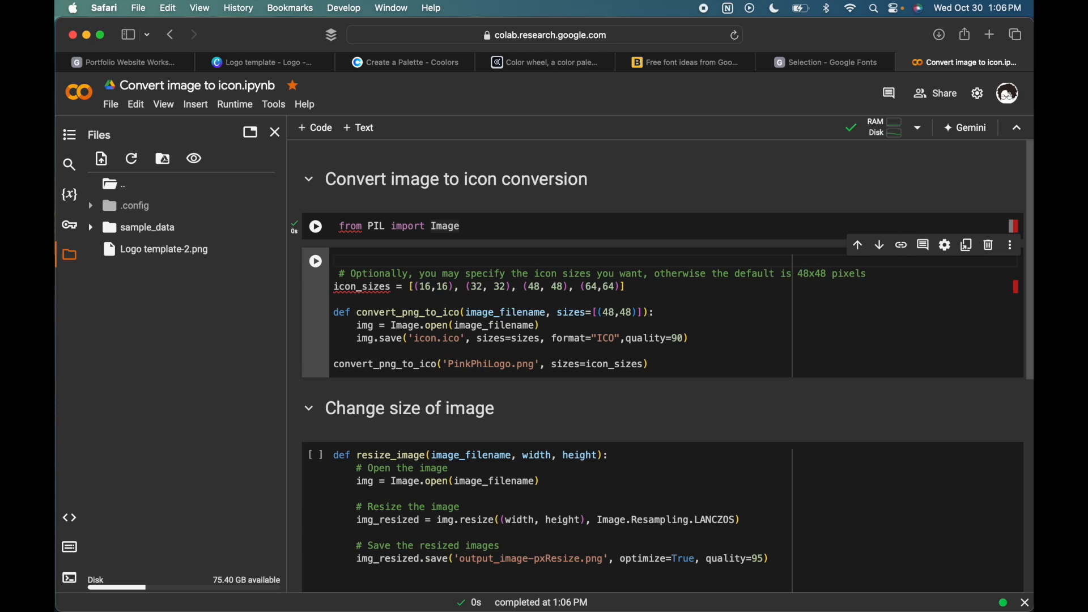
- Examine the icon_sizes list and the convert_png_to_ico function's parameters, image opening and save arguments
scroll(764, 326, down, 2)
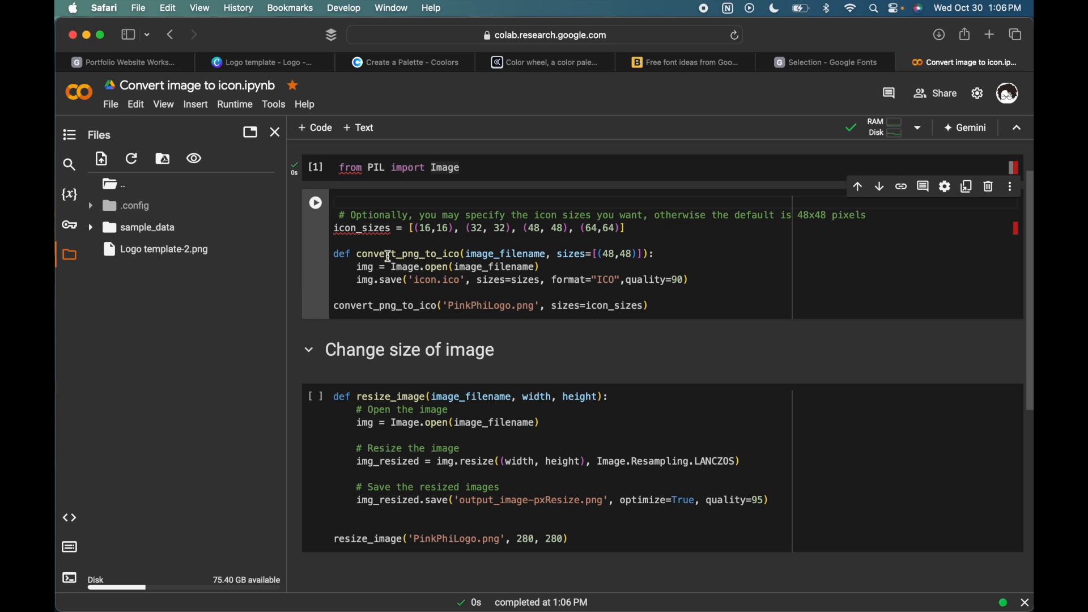
click(344, 228)
drag(344, 229, 638, 233)
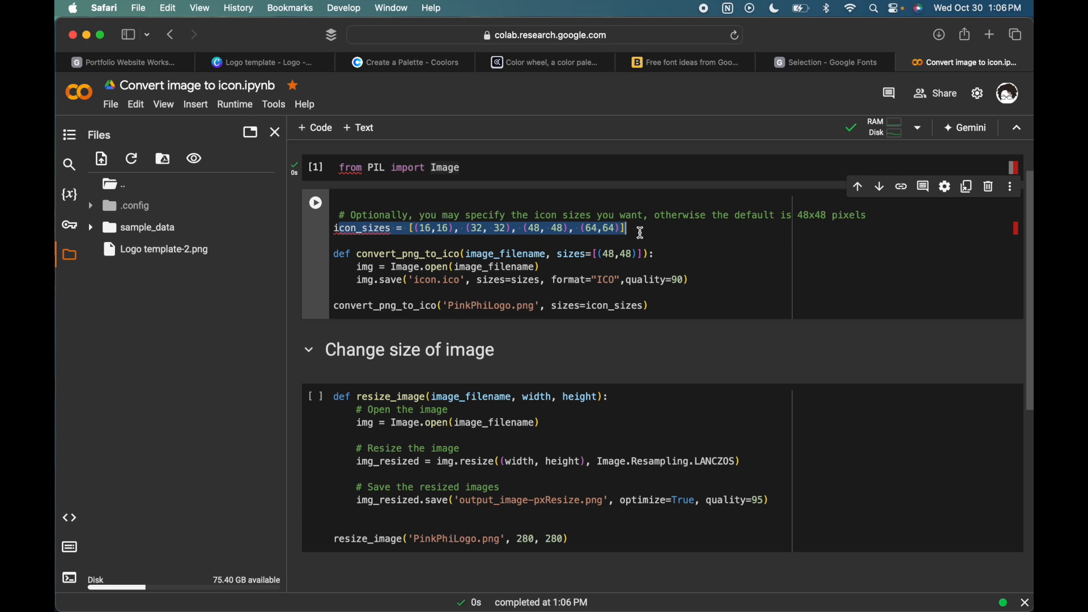
click(635, 227)
click(618, 227)
drag(619, 226, 582, 226)
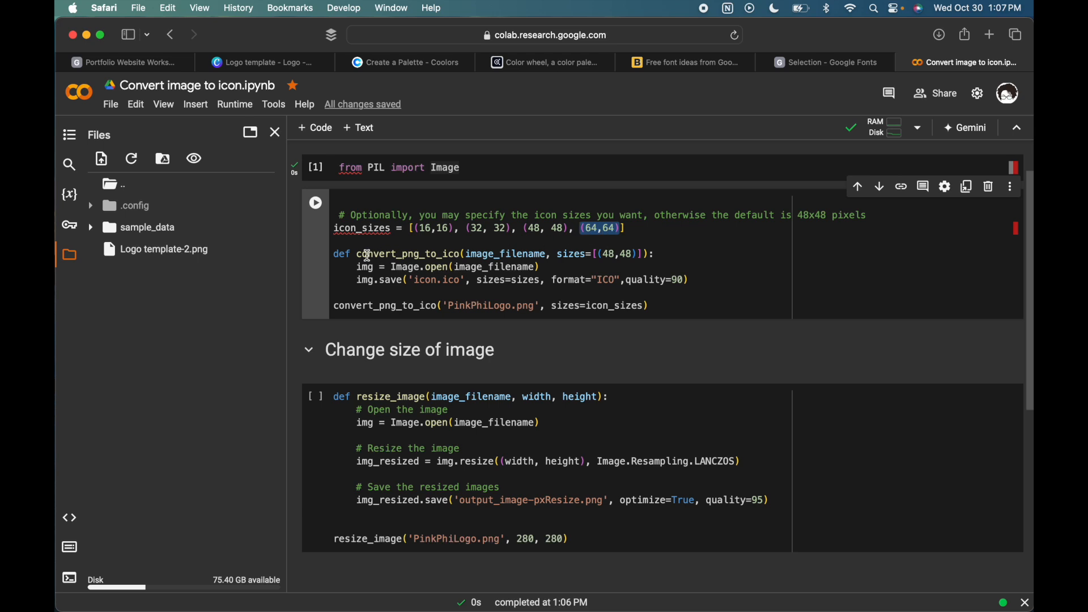
drag(337, 256, 462, 255)
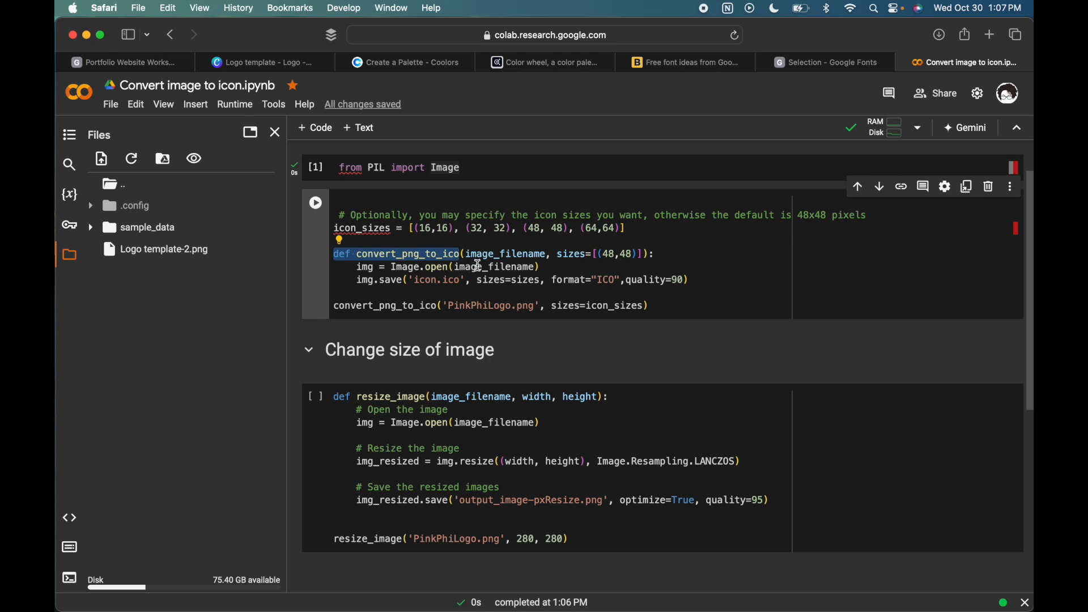
drag(466, 254, 643, 251)
click(561, 253)
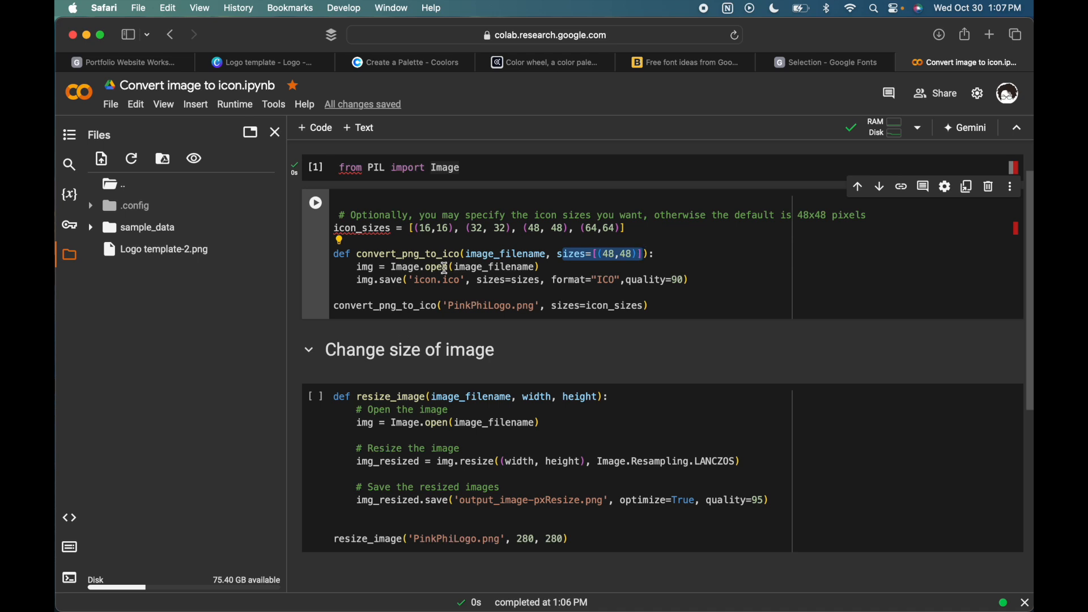
drag(357, 267, 544, 267)
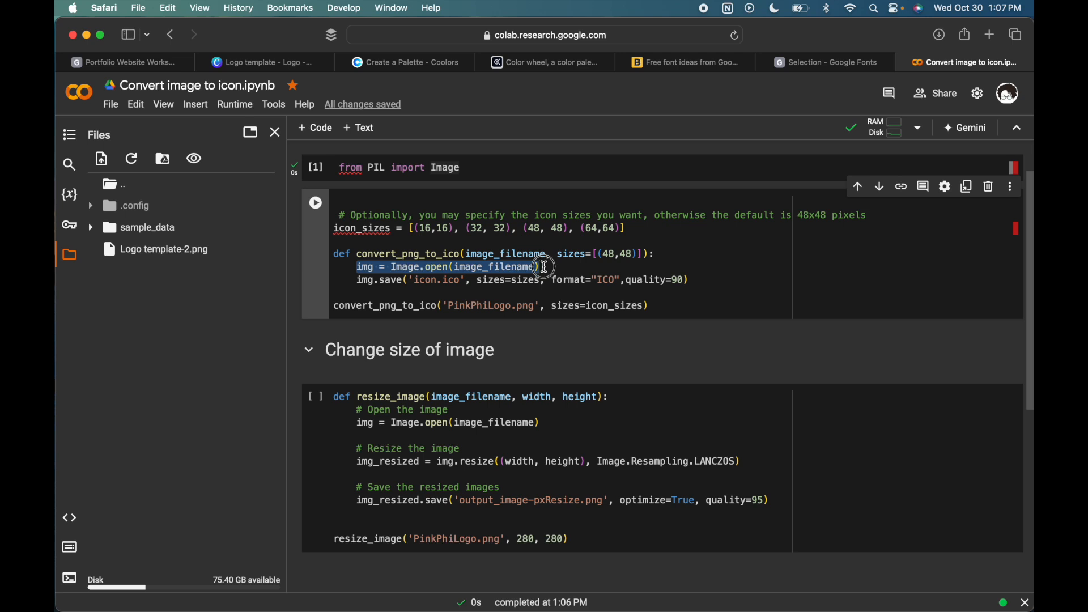
click(371, 285)
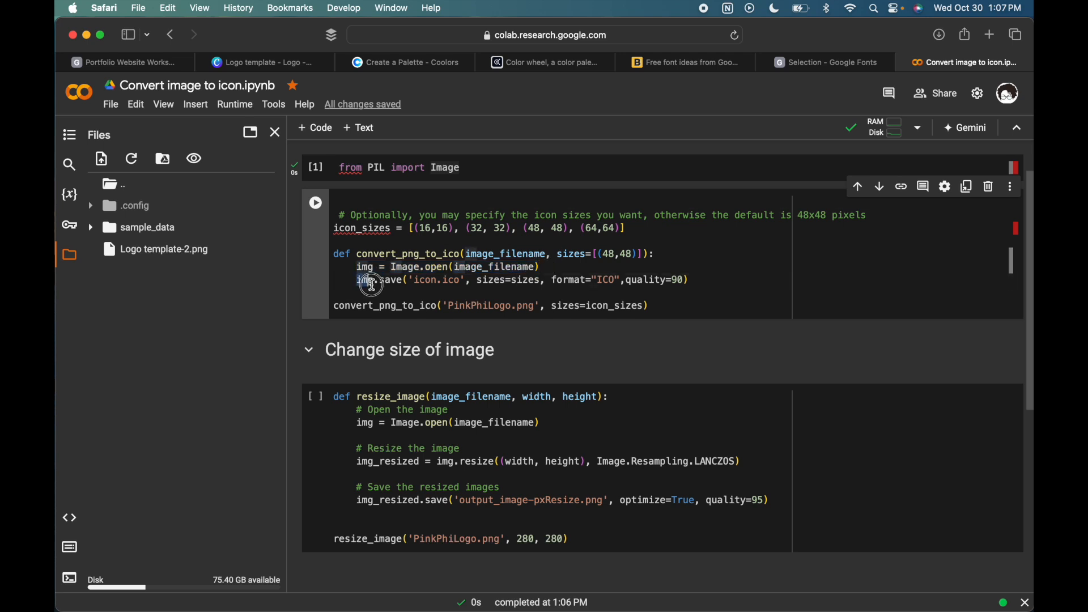
drag(410, 281, 469, 282)
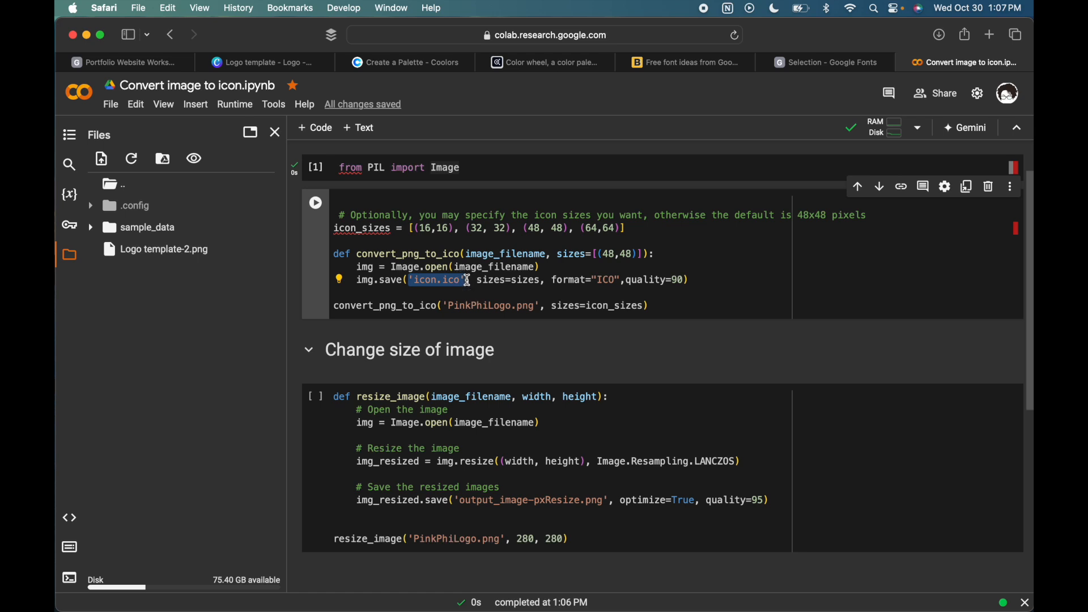
drag(478, 281, 627, 279)
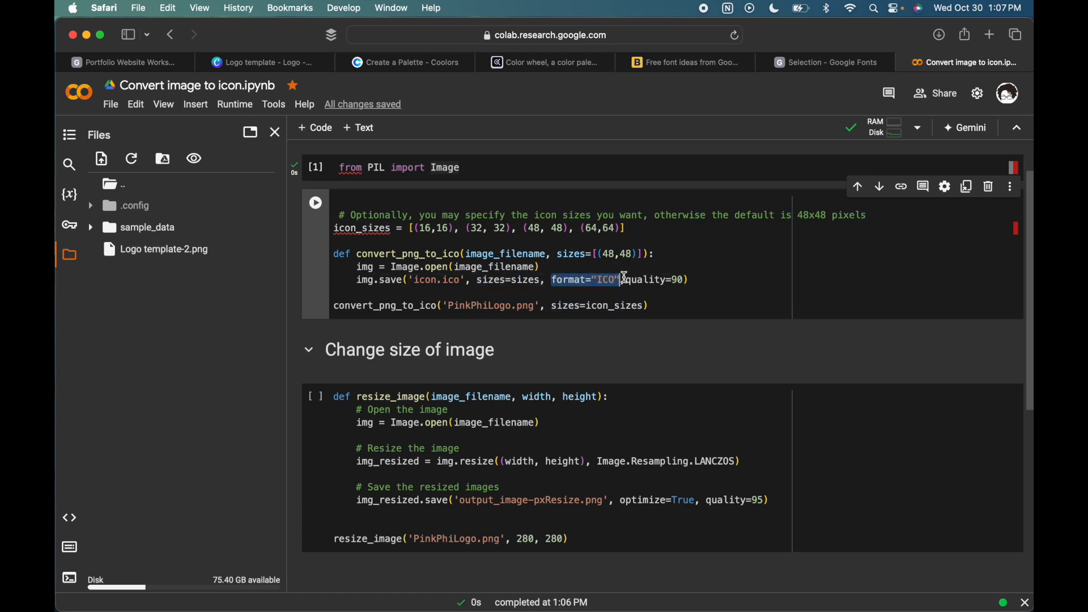
- Insert a space before quality=90 in the img.save call of convert_png_to_ico
click(628, 279)
text(,)
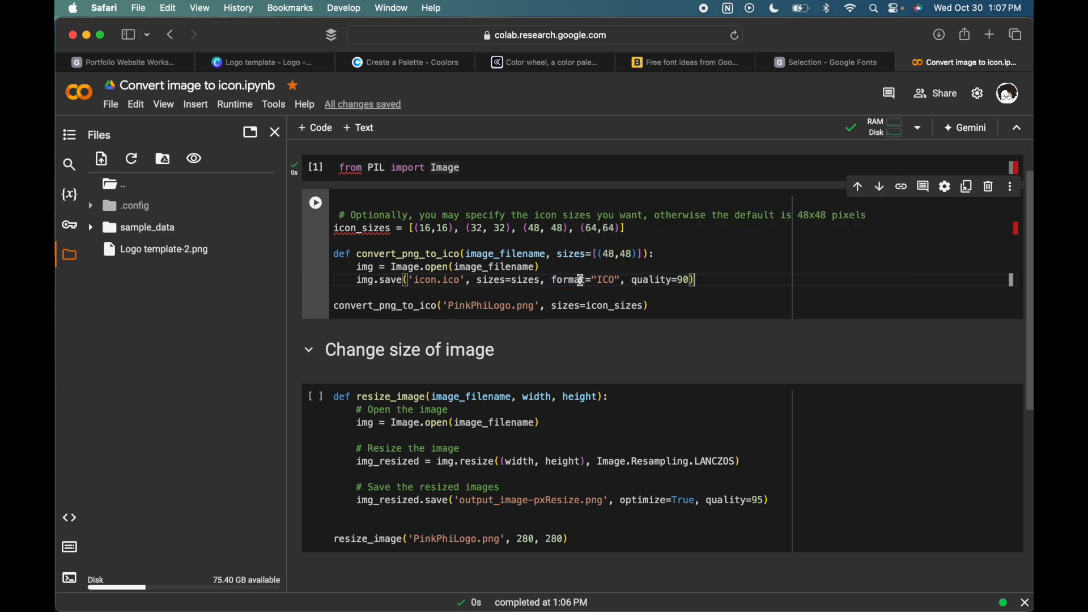
mouse_move(581, 280)
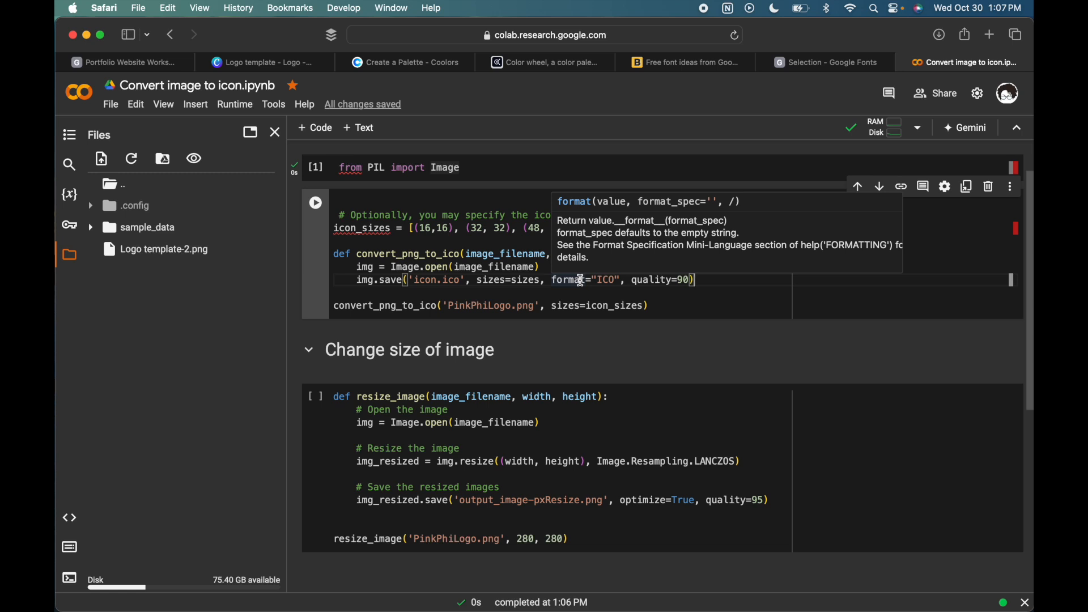
mouse_move(452, 270)
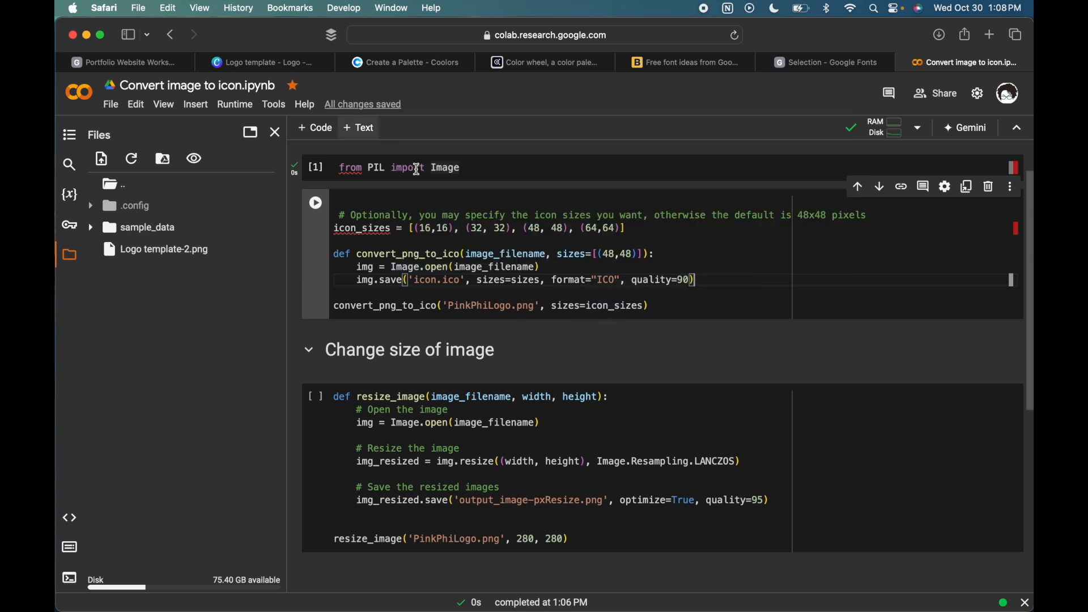
- Change the file name in the convert_png_to_ico call to 'Logo templat-2.png'
scroll(524, 335, down, 2)
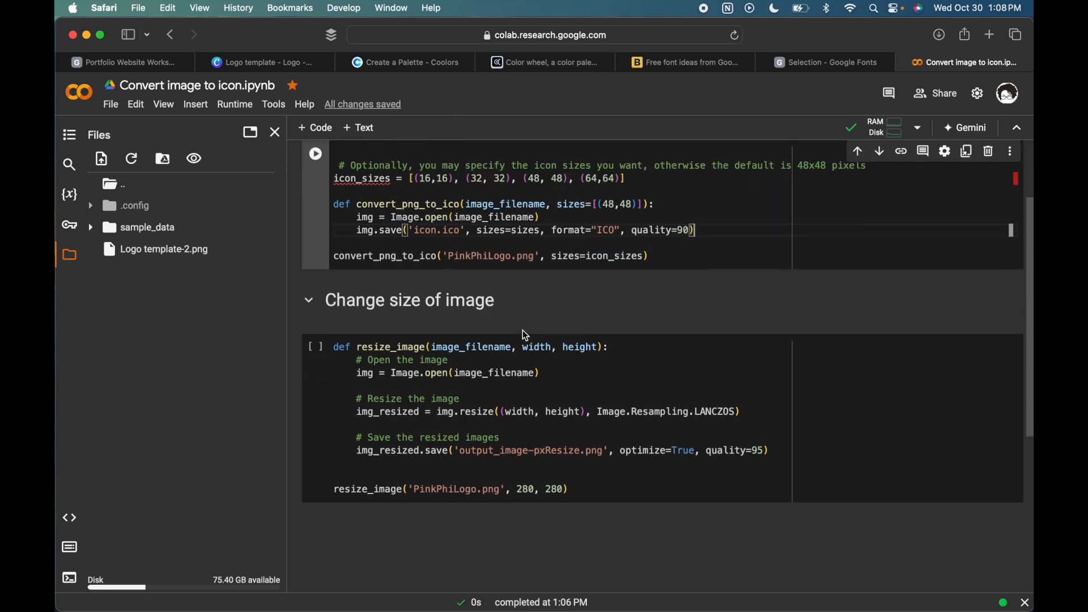
scroll(521, 338, up, 1)
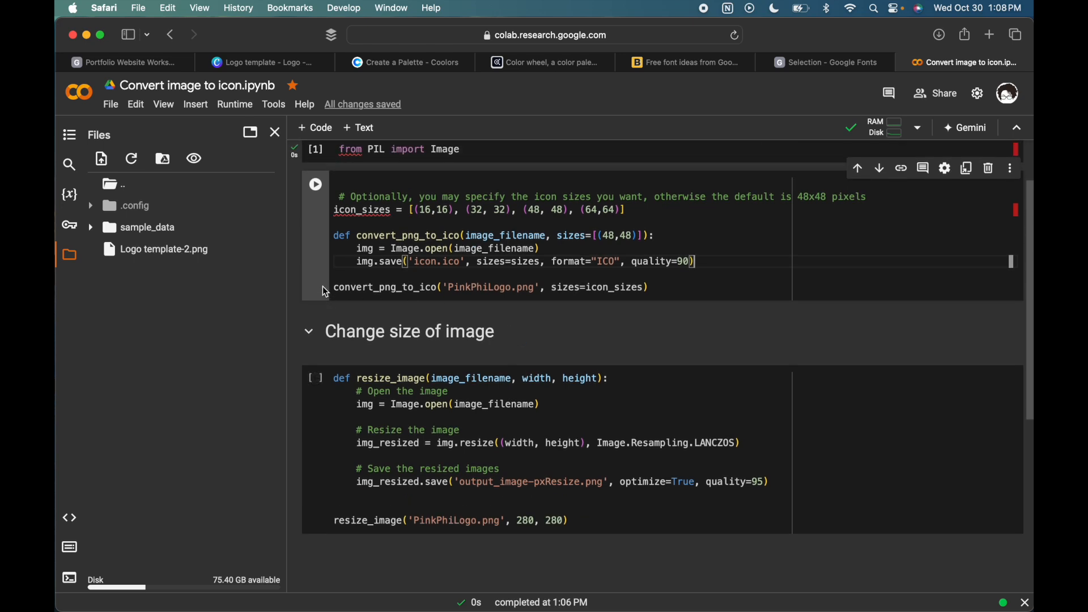
triple_click(423, 291)
shift+click(442, 290)
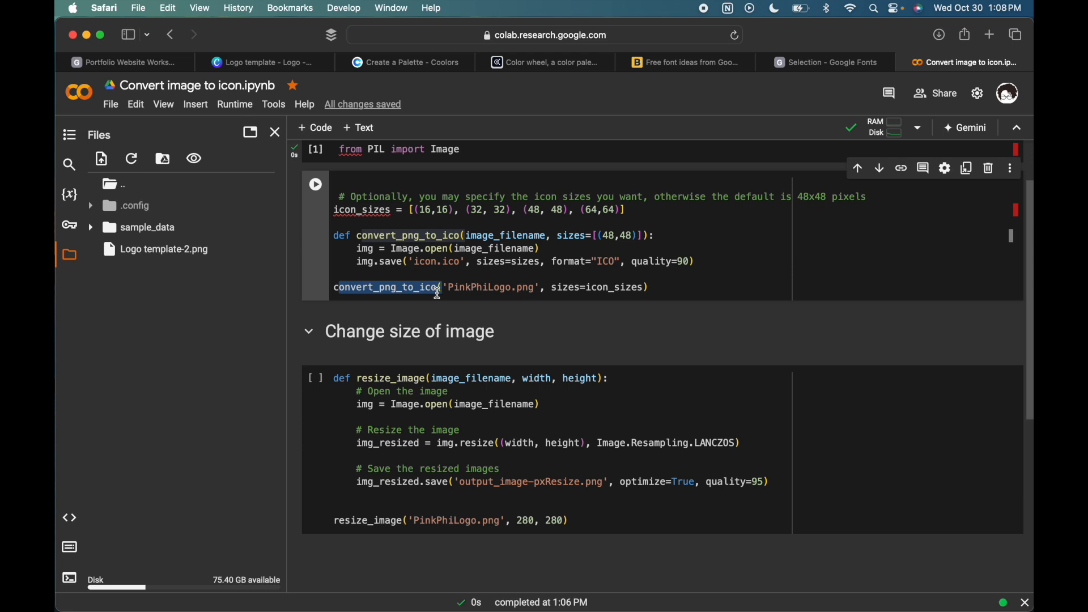
double_click(464, 291)
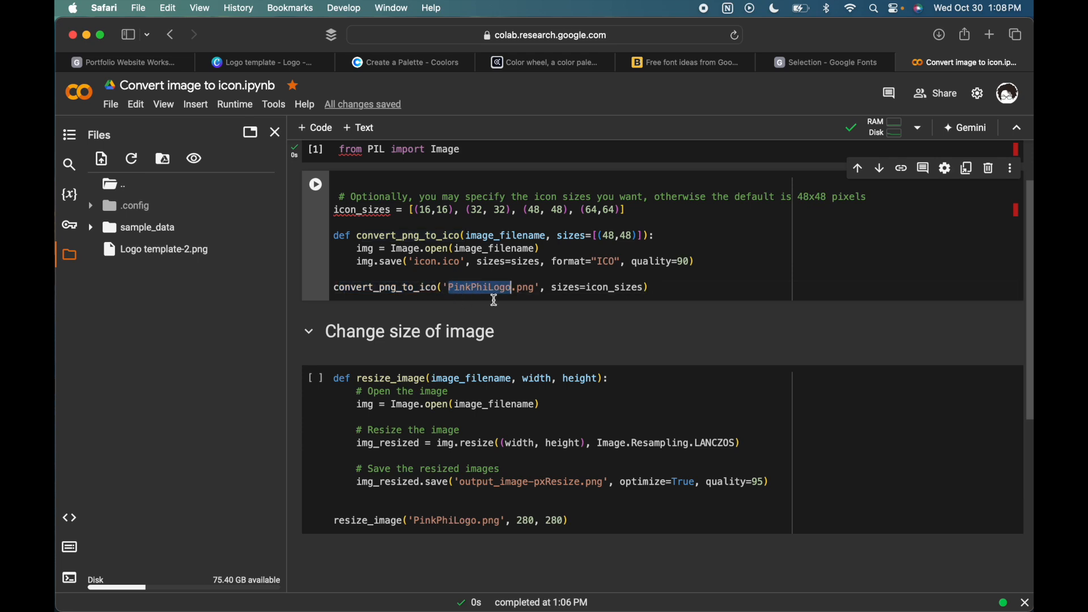
text(Logo)
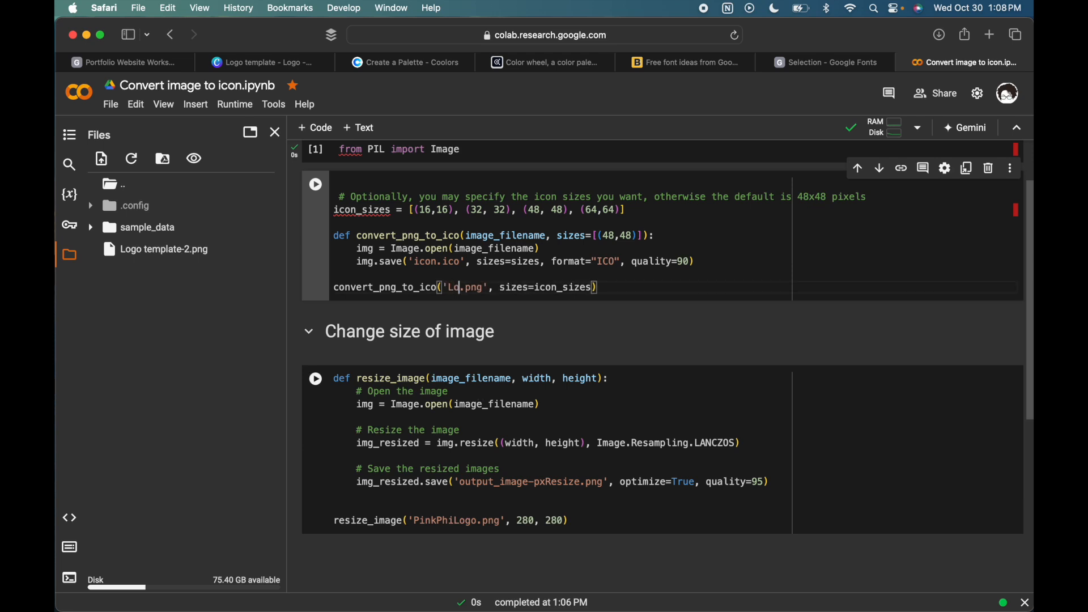
text( templat)
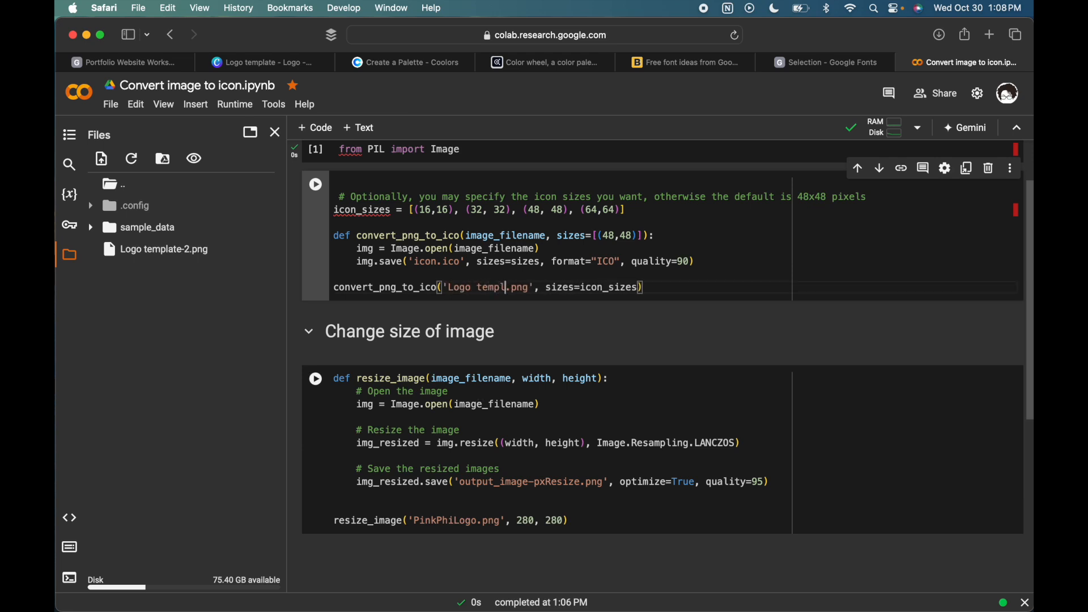
text(-2)
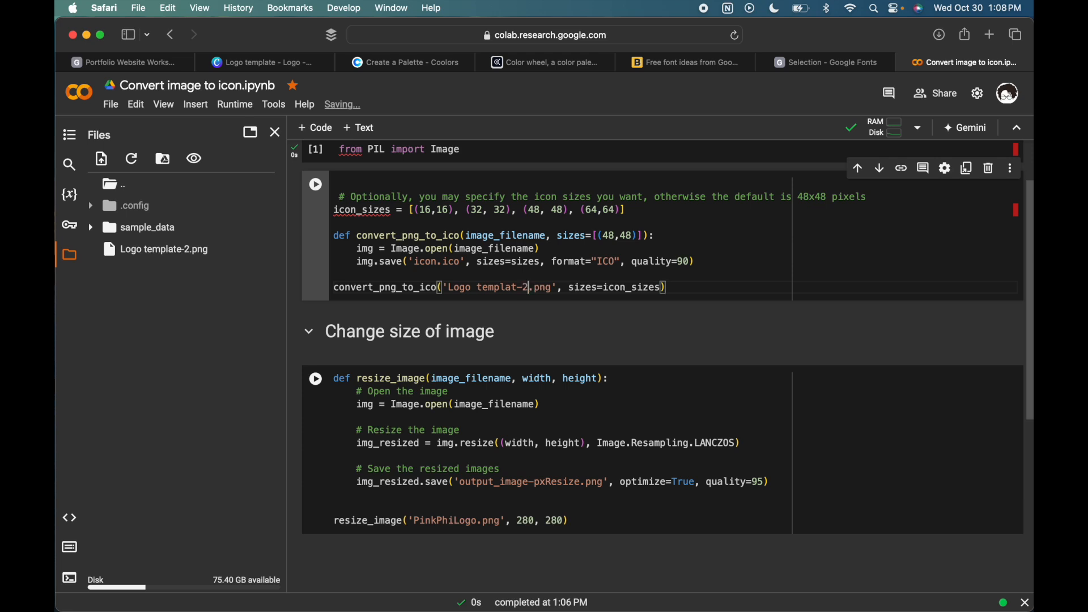
- Check the icon_sizes argument against its list and try to run the icon conversion cell
drag(603, 289, 666, 289)
drag(629, 219, 342, 213)
click(730, 251)
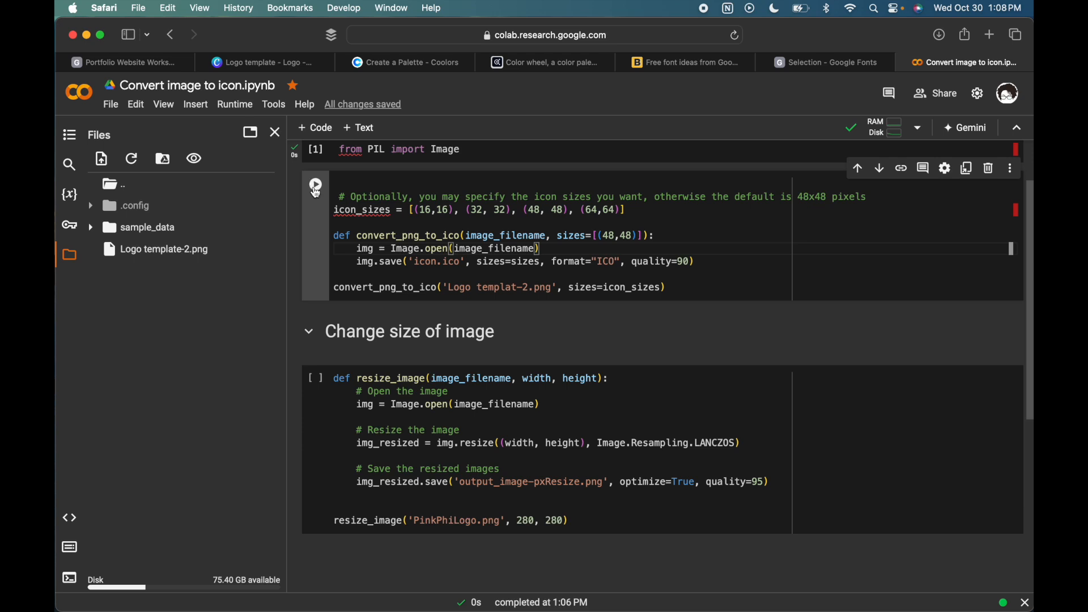
key(shift+Return)
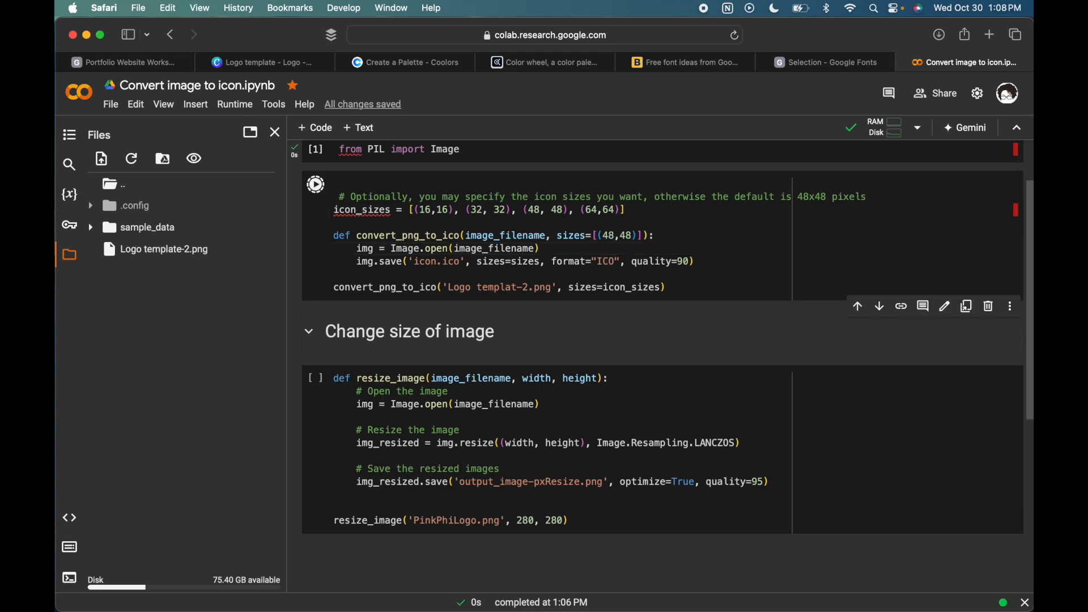
scroll(764, 230, up, 3)
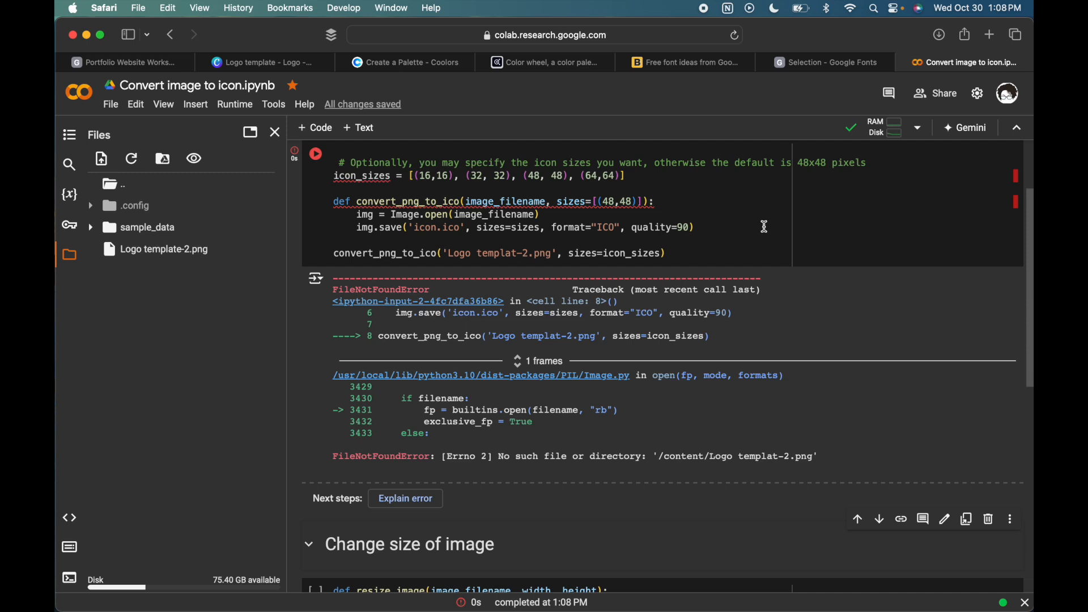
- Correct the file name in the conversion call to 'Logo template-2.png' and rerun the cell
click(517, 253)
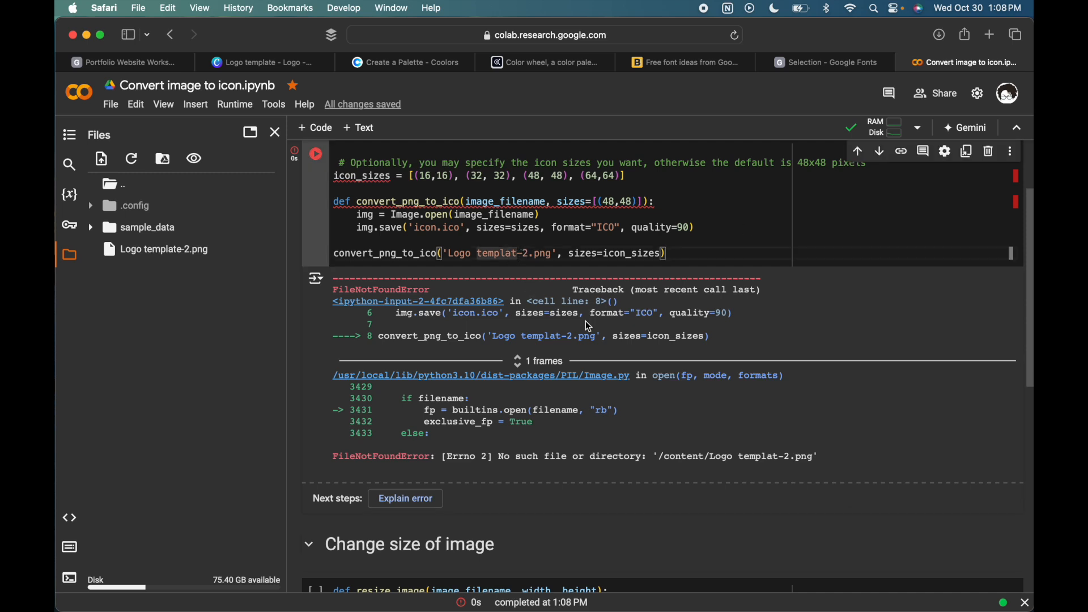
text(e)
key(shift+Return)
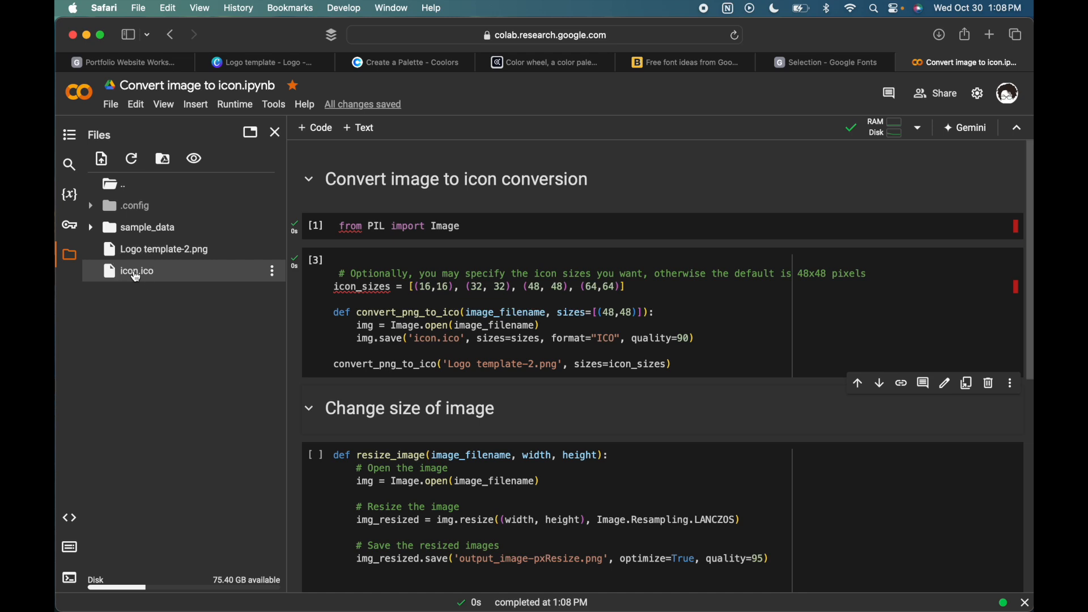
- Download the generated icon.ico from the session files
click(273, 273)
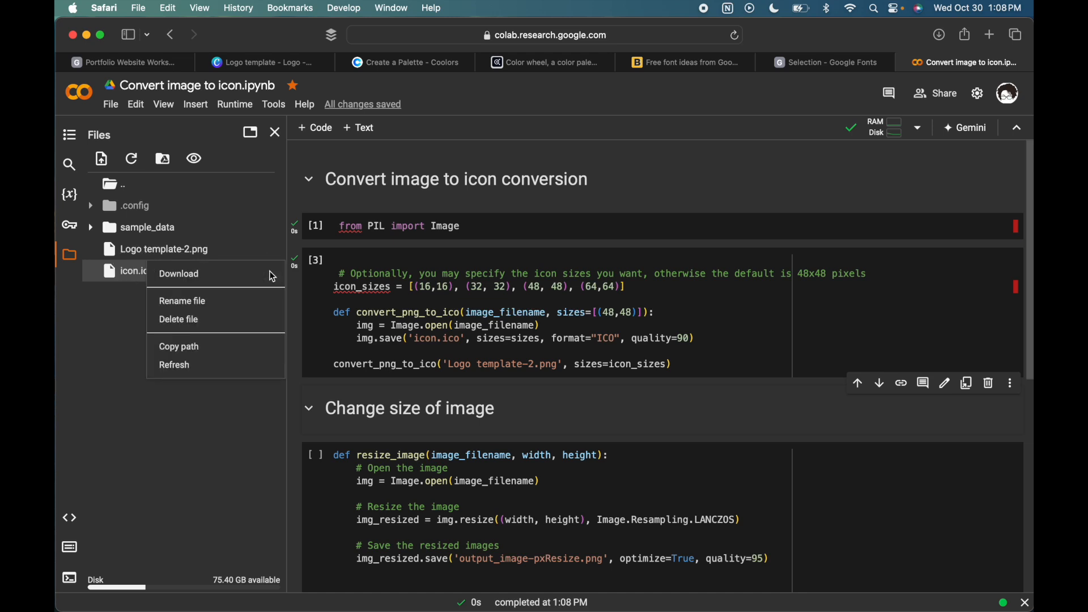
click(196, 277)
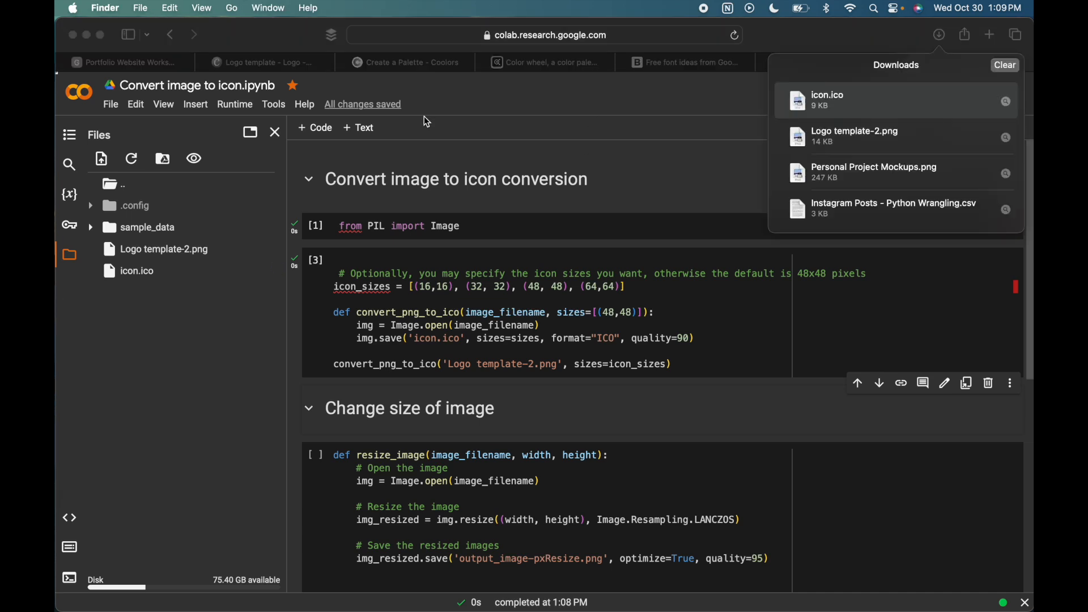
click(635, 355)
- Set both the width and height arguments in the resize_image call to 48
scroll(635, 355, down, 3)
click(630, 349)
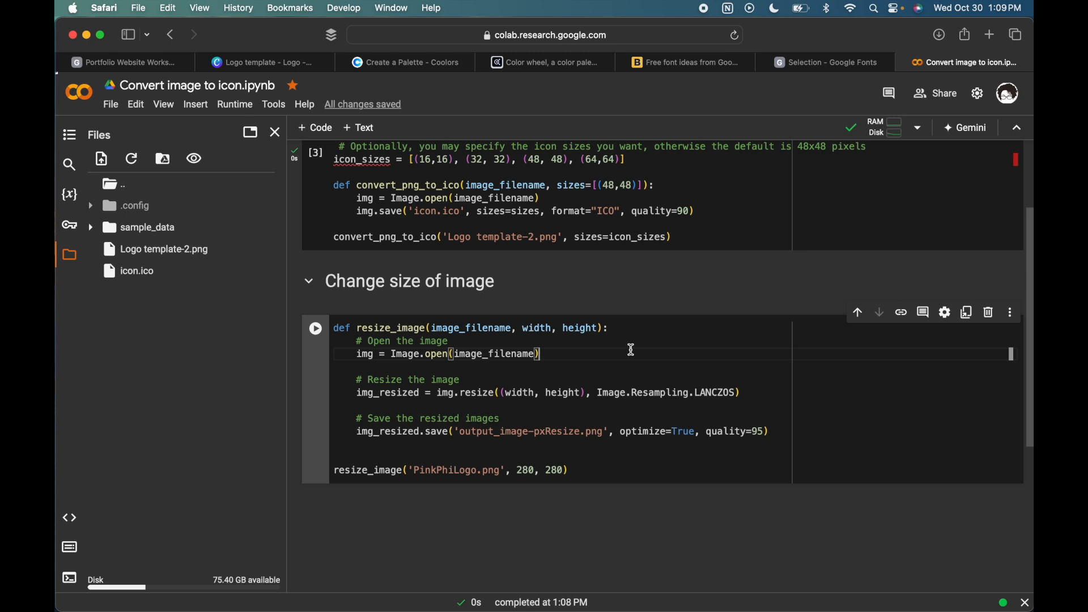
double_click(529, 474)
text(50)
key(BackSpace)
key(BackSpace)
text(48)
key(BackSpace)
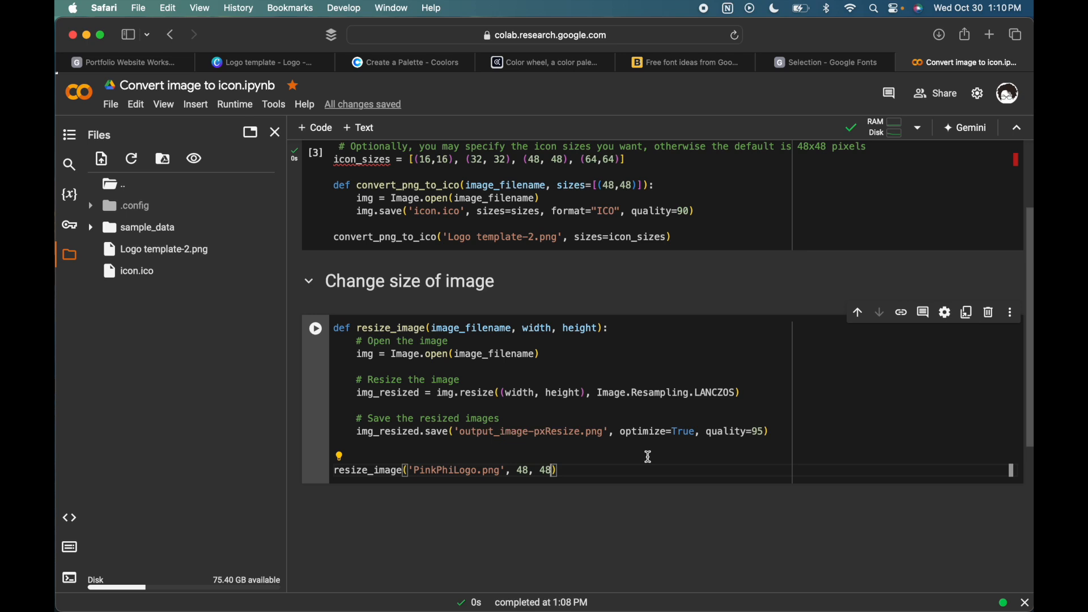
- Examine the resize_image function, its call, and the PIL Image import it relies on
click(612, 469)
drag(613, 469, 491, 467)
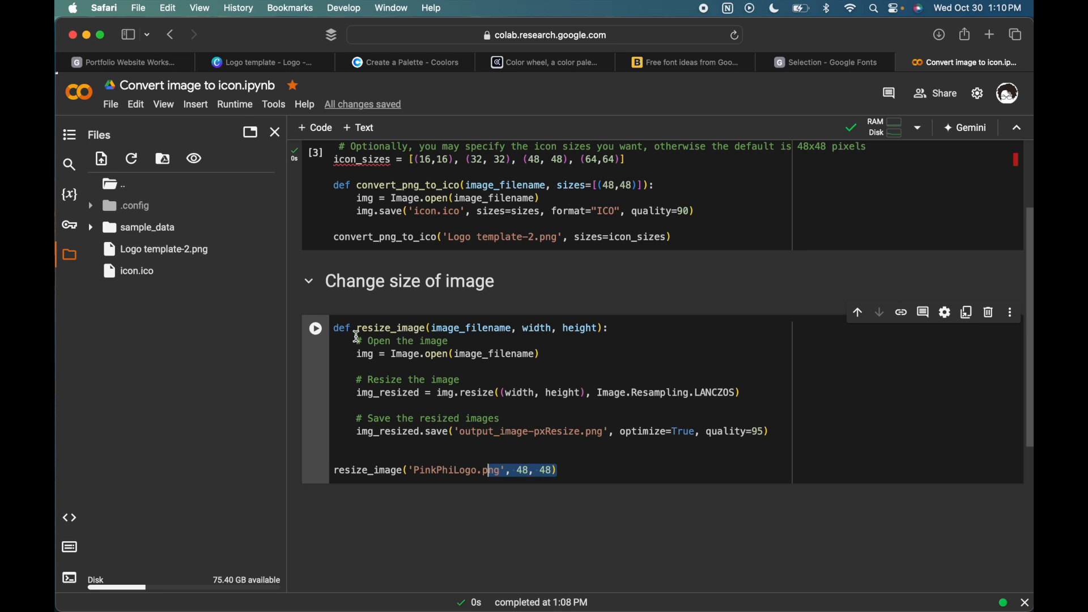
drag(369, 329, 464, 460)
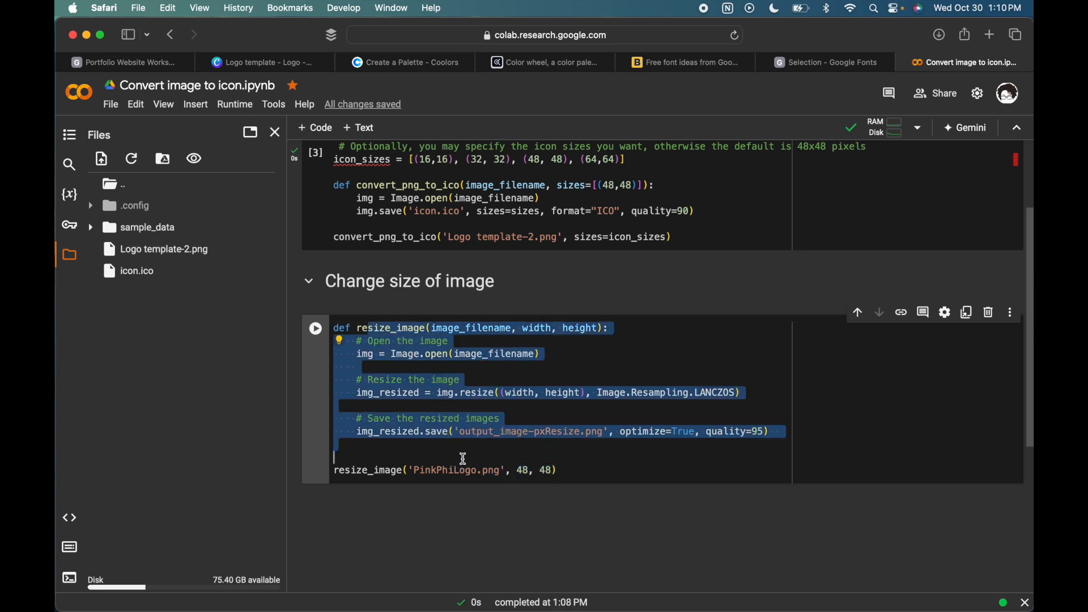
scroll(463, 456, up, 3)
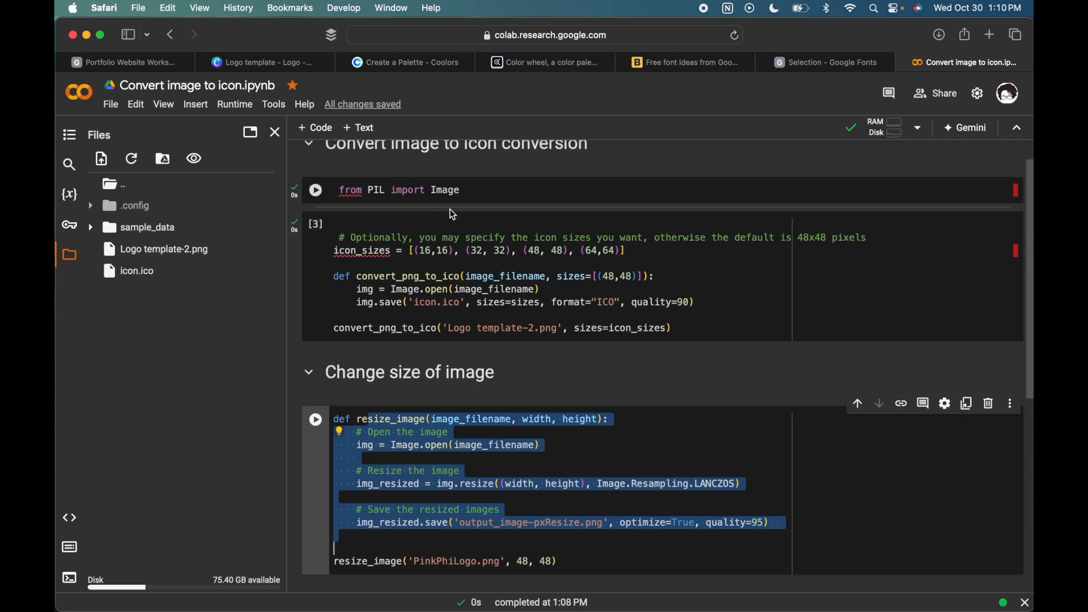
click(473, 191)
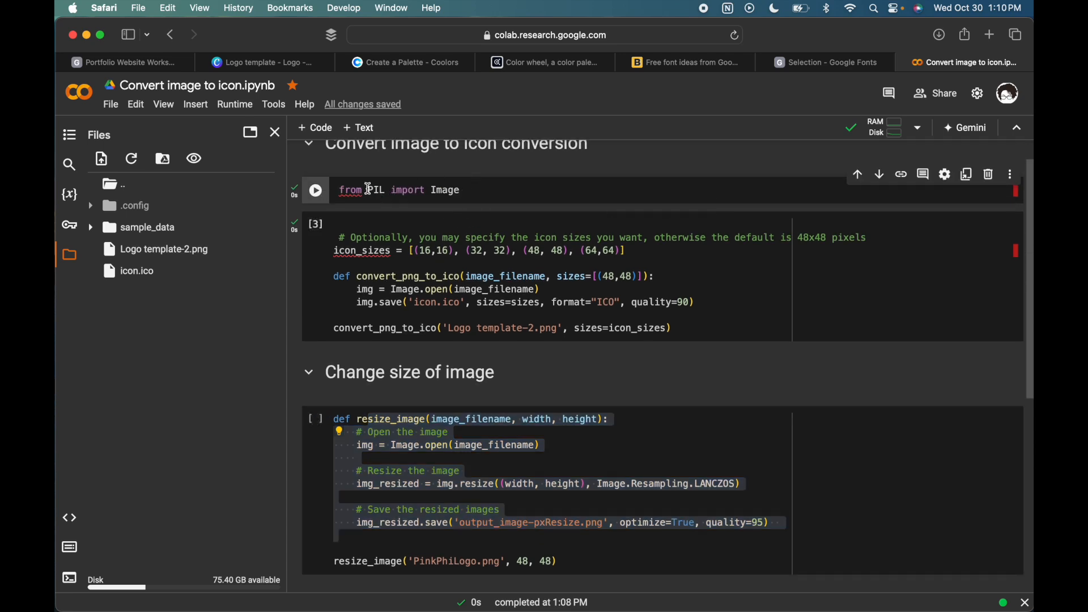
scroll(567, 340, down, 3)
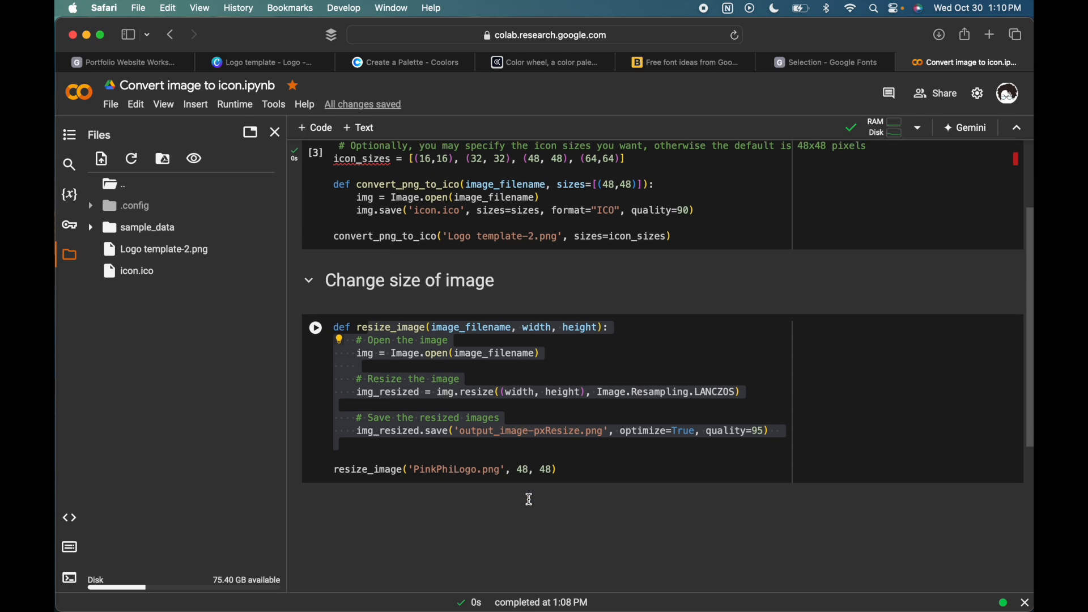
click(672, 330)
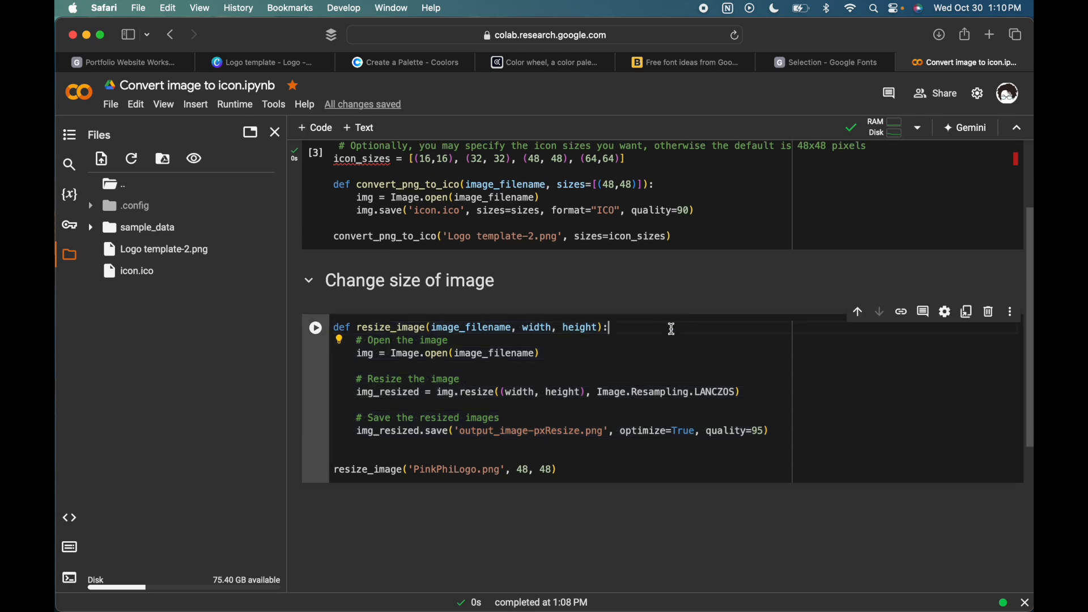
- Replace the file name in the resize_image call with 'Logo template-2.png', copied from the conversion call, and run the cell
drag(563, 237, 449, 237)
key(super+c)
click(558, 237)
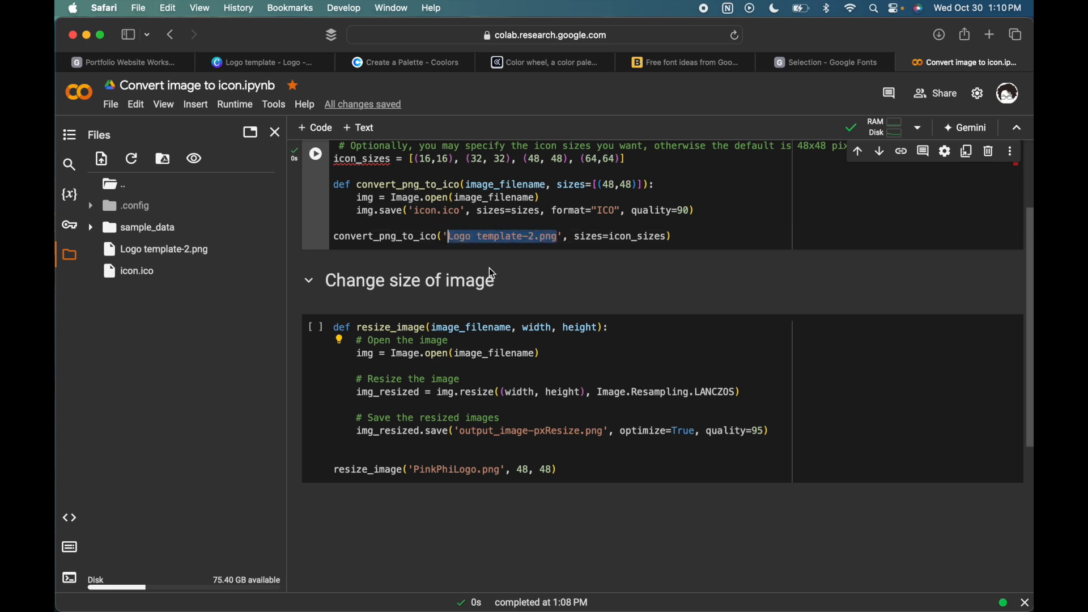
drag(504, 470, 407, 470)
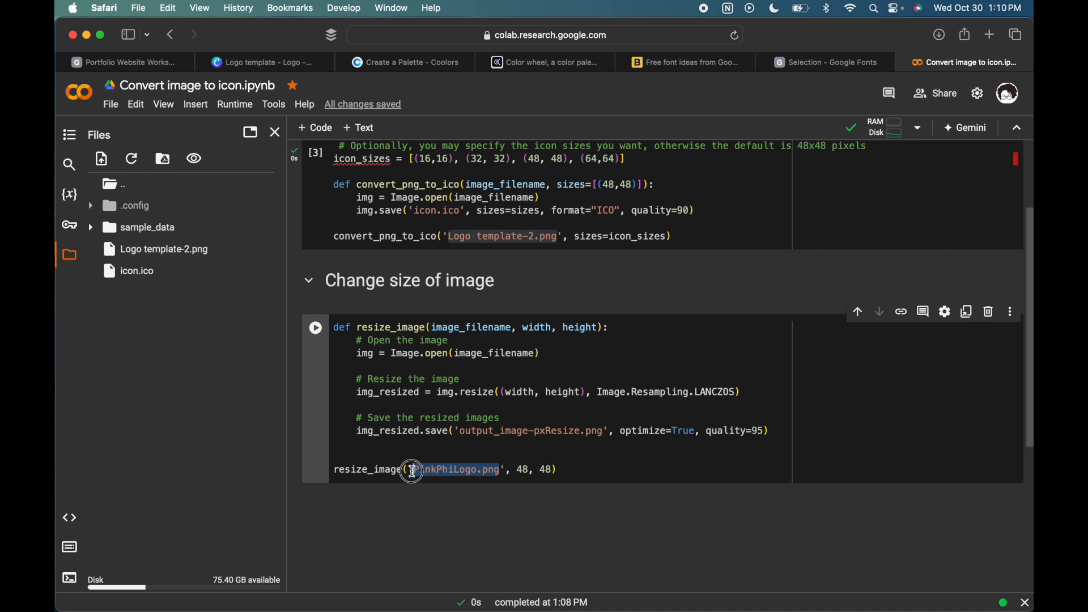
key(super+v)
click(552, 457)
key(shift+Return)
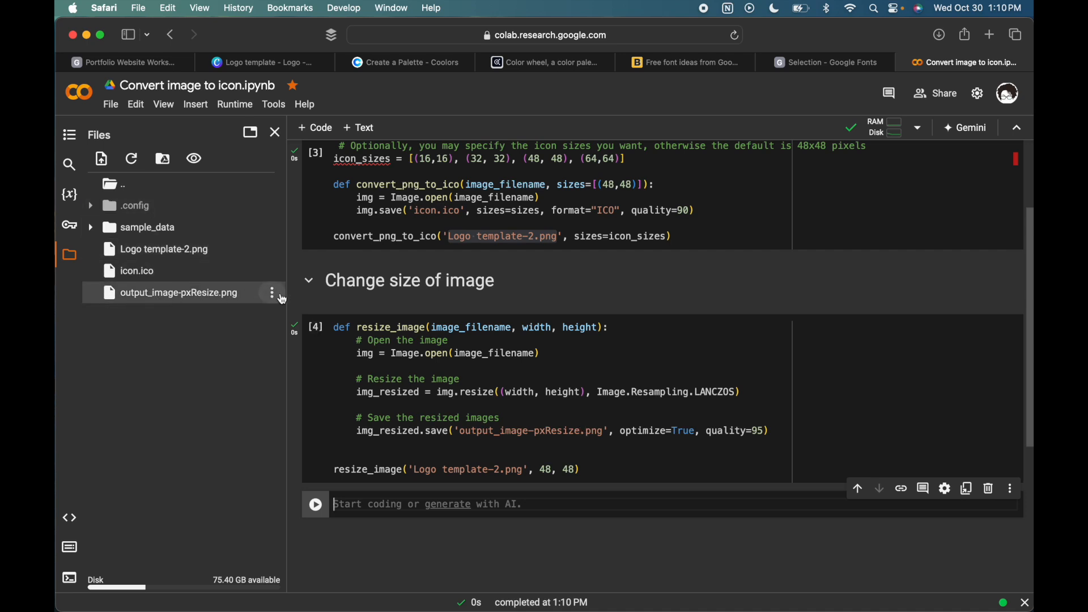
- Download output_image-pxResize.png from the session files and open the downloaded image in Preview
click(272, 299)
click(239, 297)
click(940, 34)
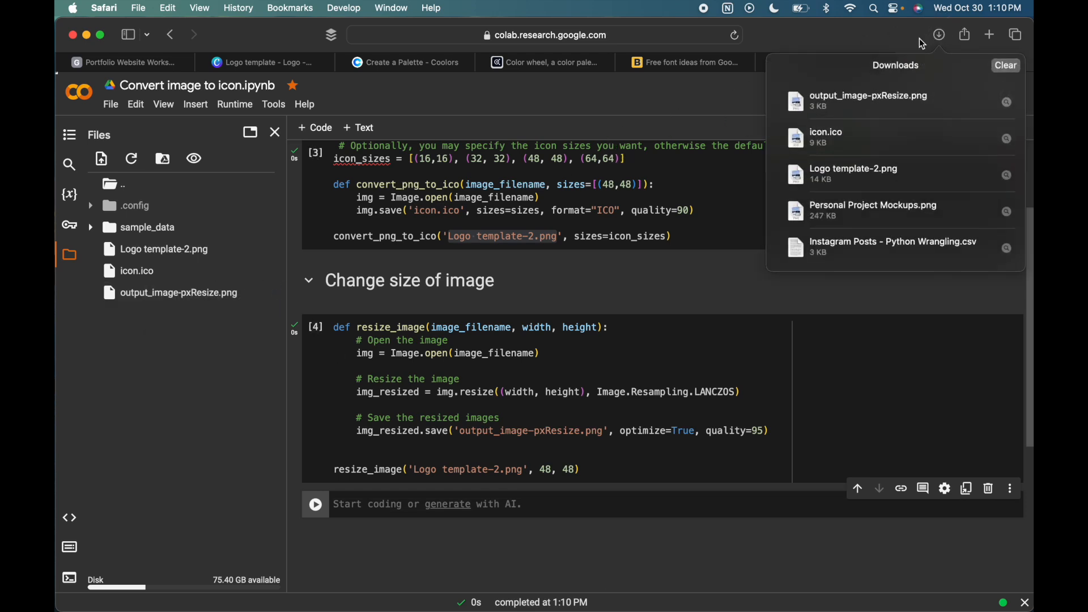
double_click(838, 100)
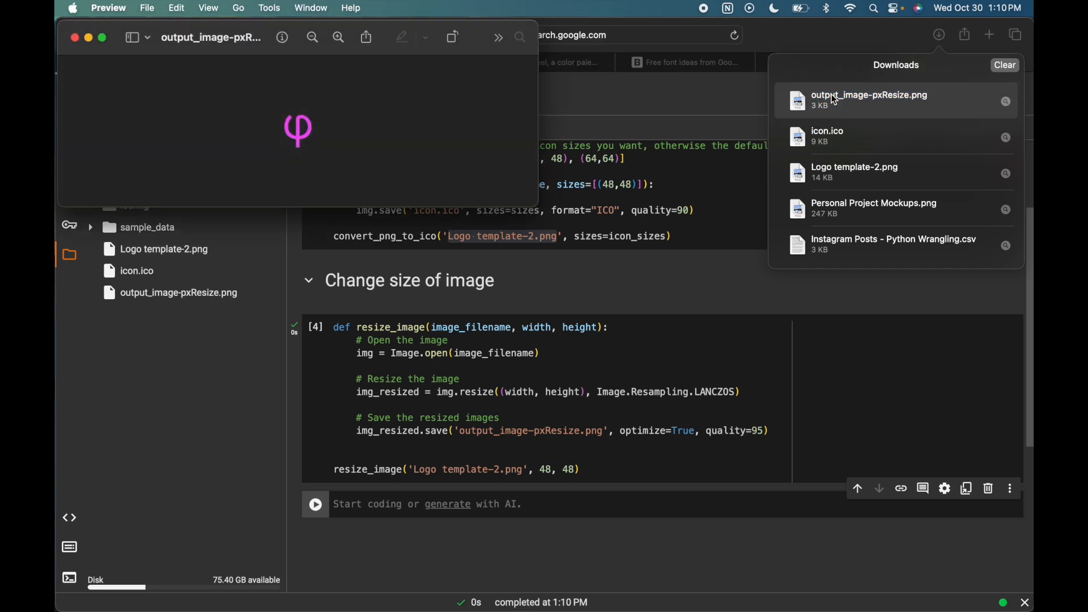
- Open the original Logo template-2.png beside the resized image to compare their sizes, and close the previews and downloads list
double_click(852, 179)
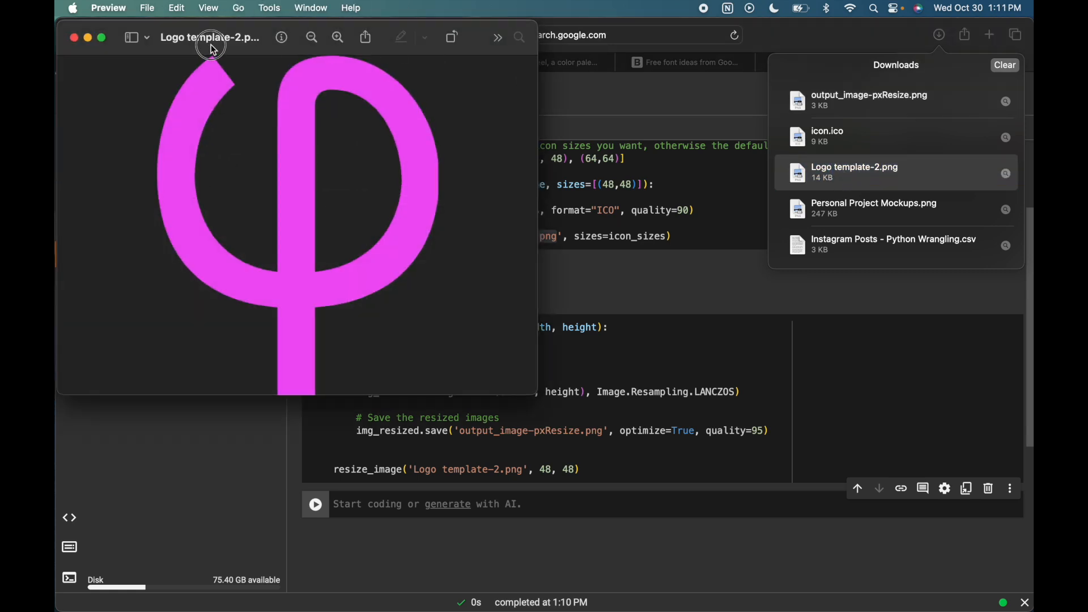
drag(214, 51, 705, 84)
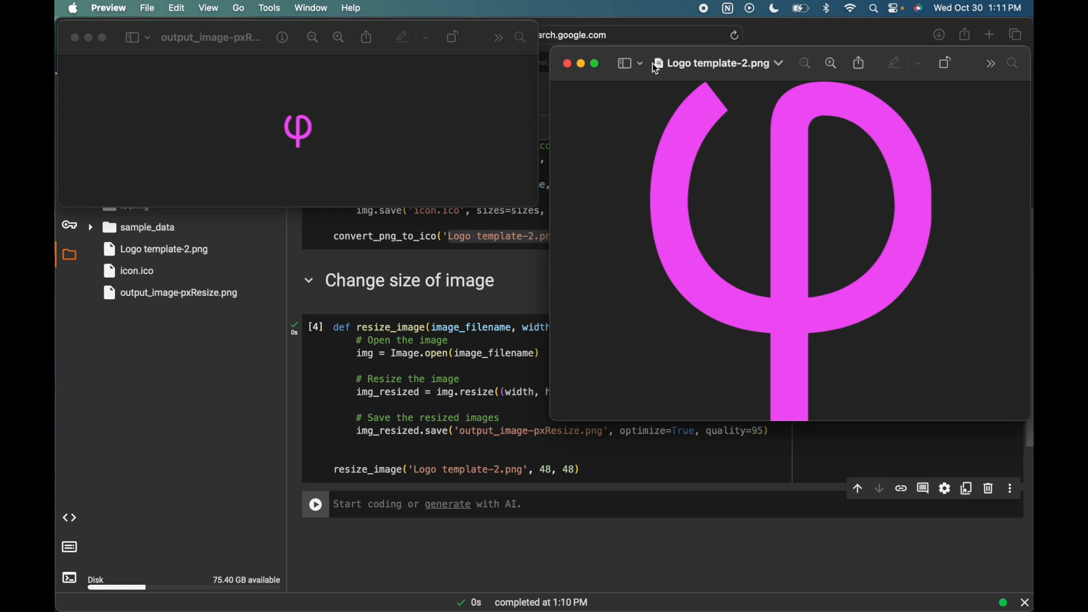
click(567, 64)
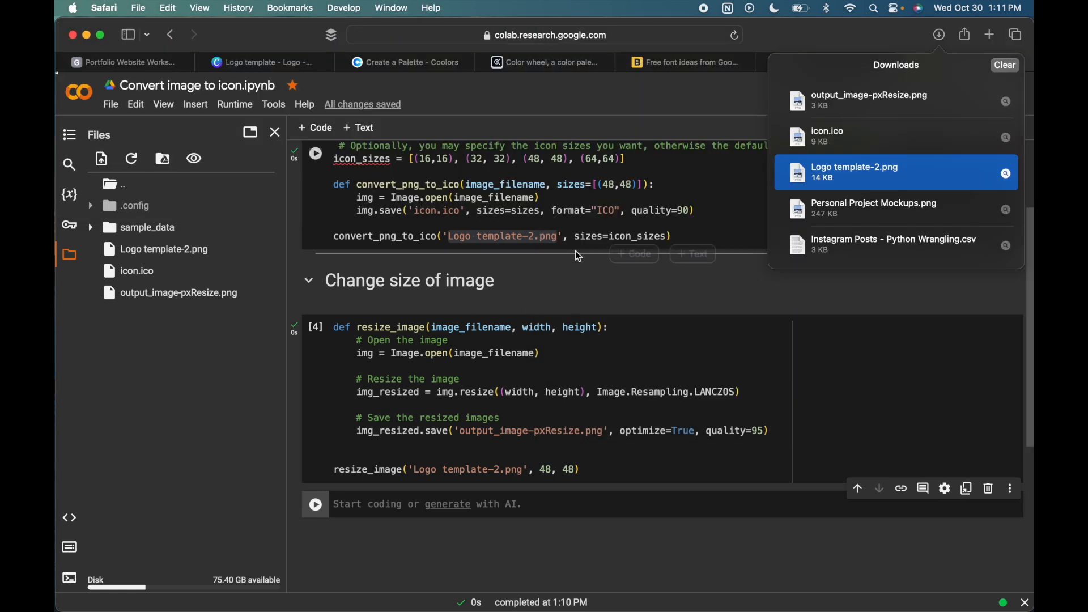
click(692, 102)
- Switch to Canva, return to the Build & Deploy Assets folder, and open the Portfolio Project Mockups design for editing
click(281, 59)
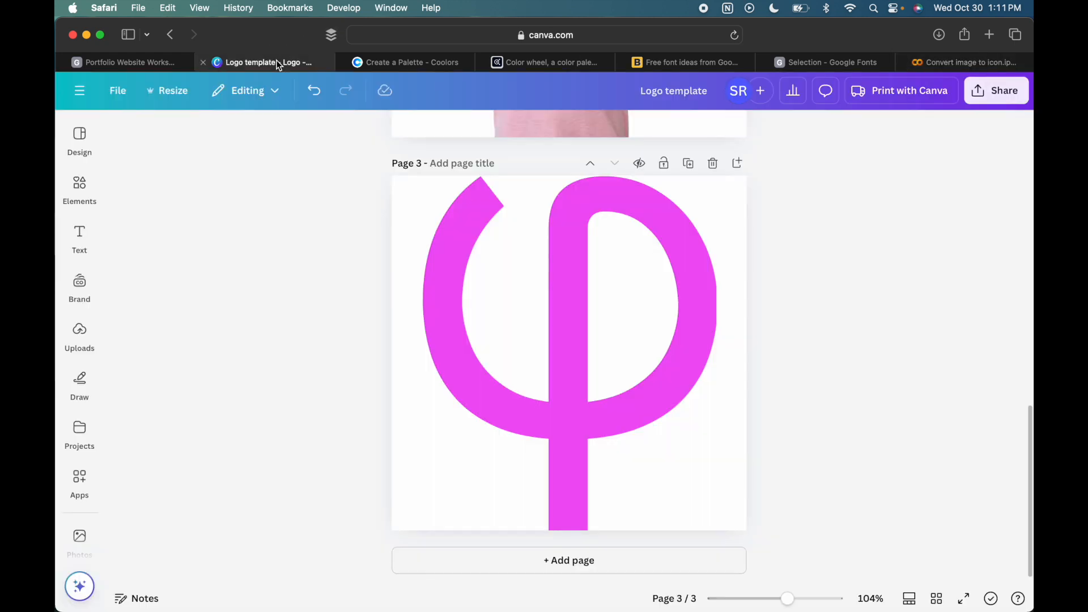
click(169, 35)
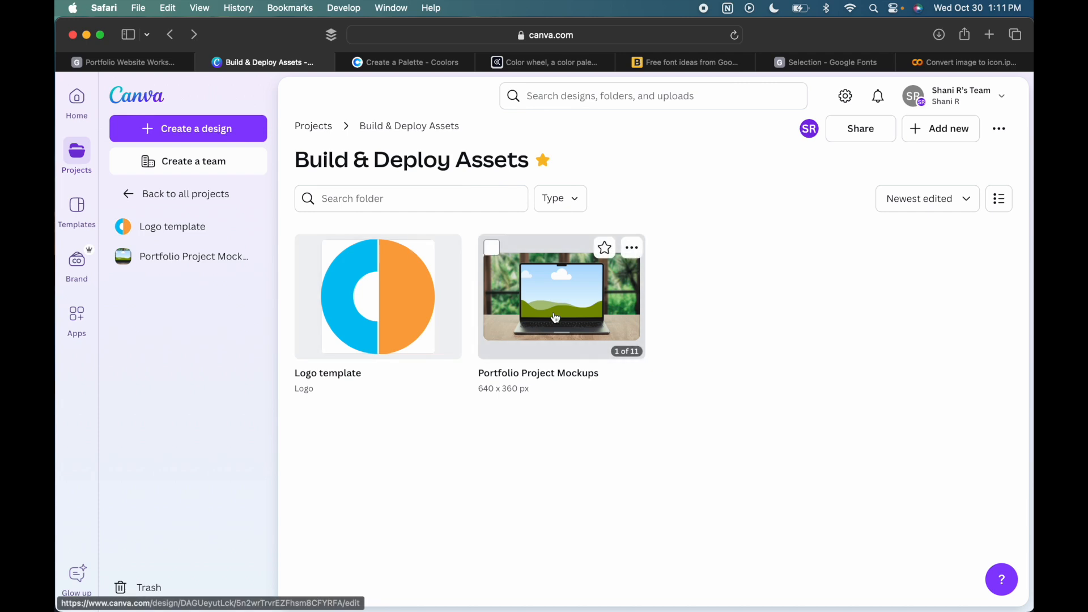
click(556, 318)
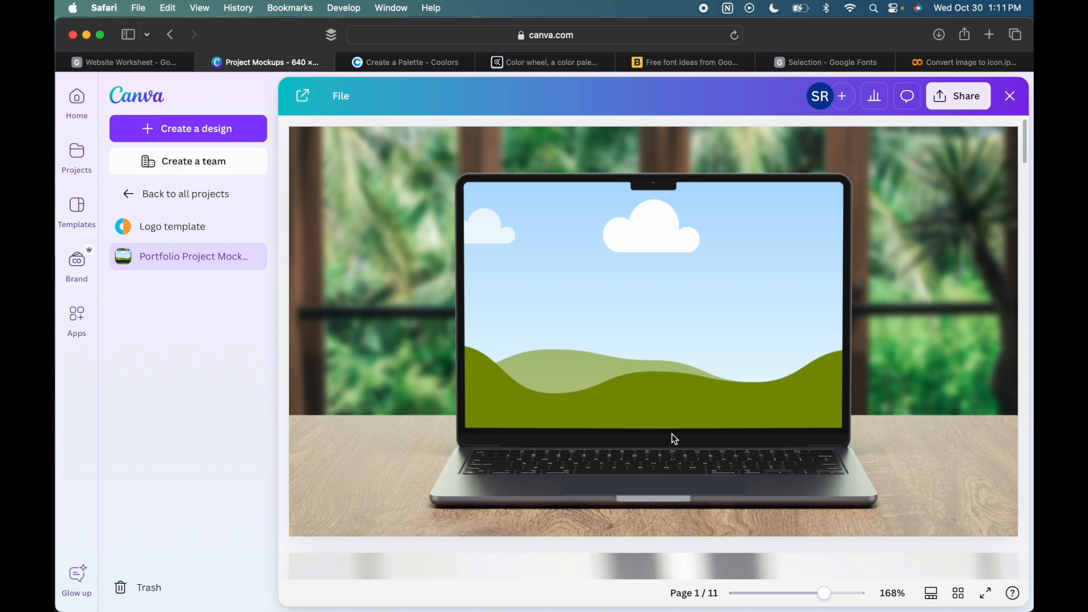
click(671, 434)
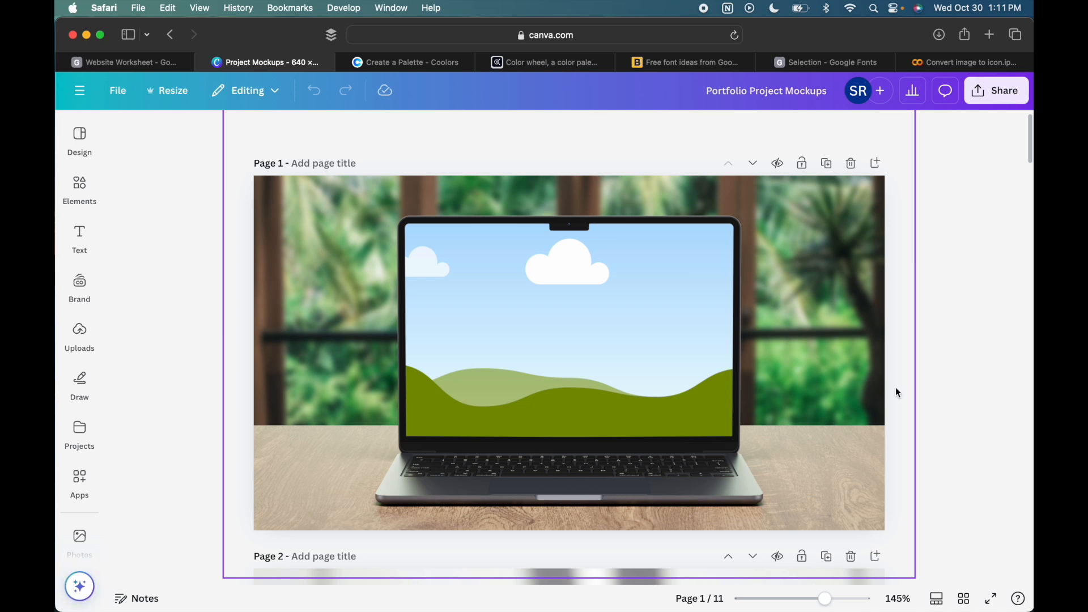
- Place the uploaded dark SQL Playground screenshot into the laptop screen of the blue-wall mockup on page 4
scroll(975, 413, down, 2)
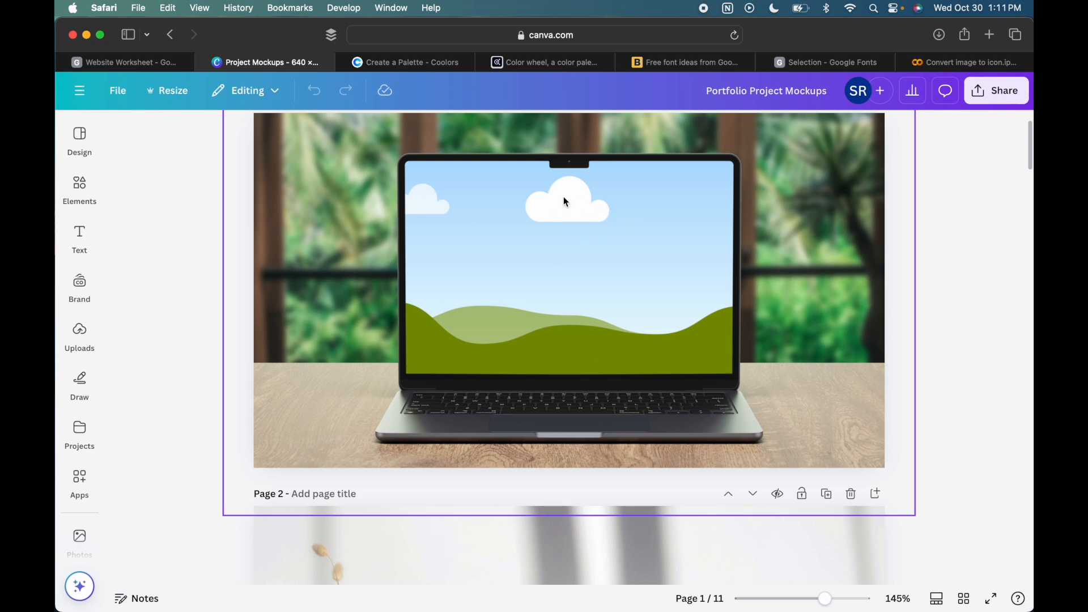
scroll(543, 271, down, 10)
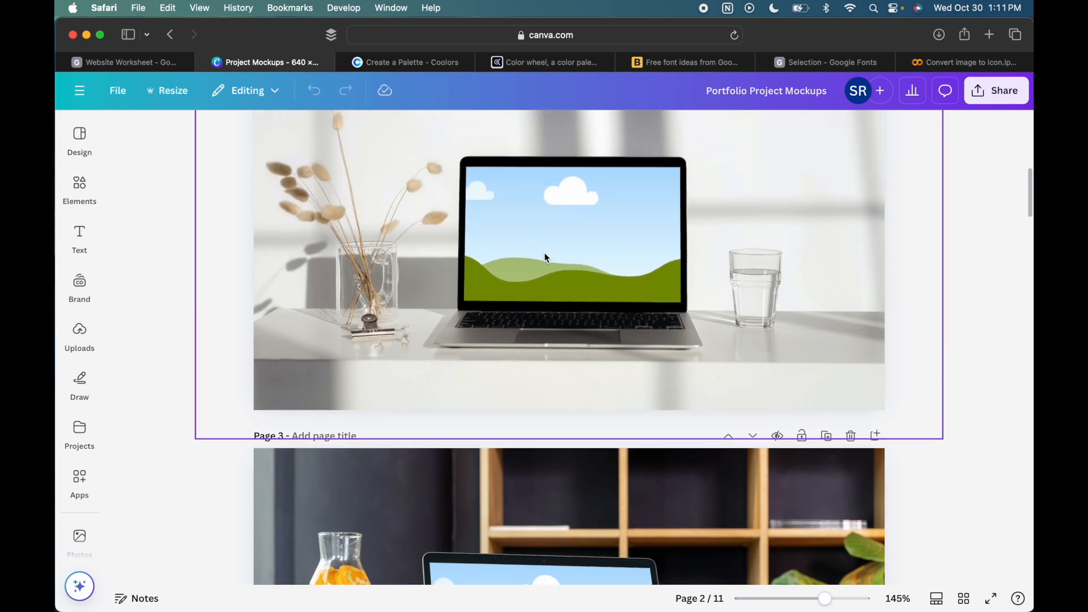
scroll(484, 267, down, 6)
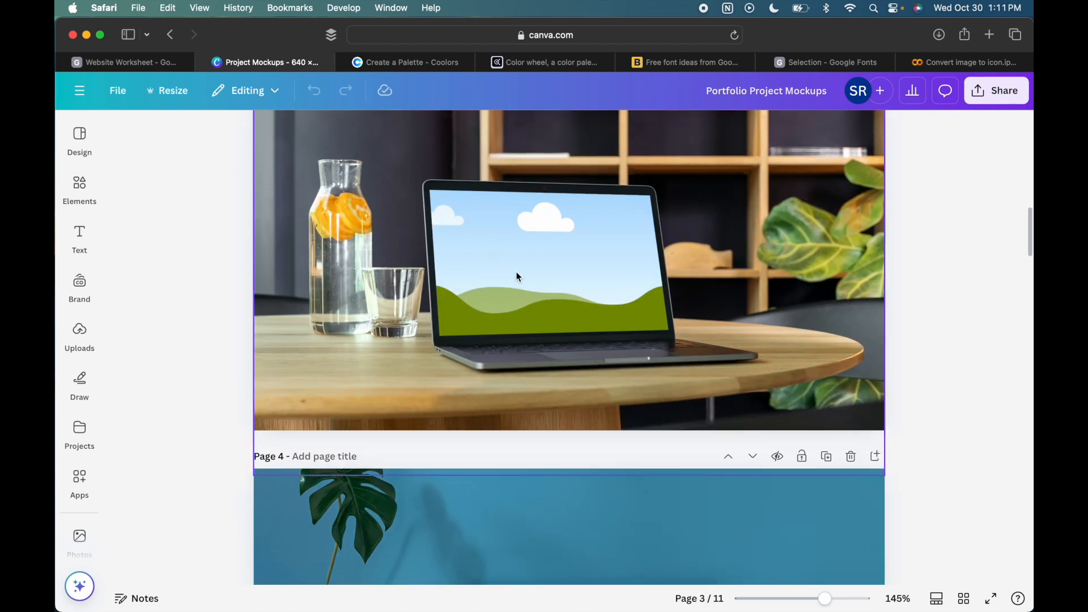
scroll(517, 277, down, 6)
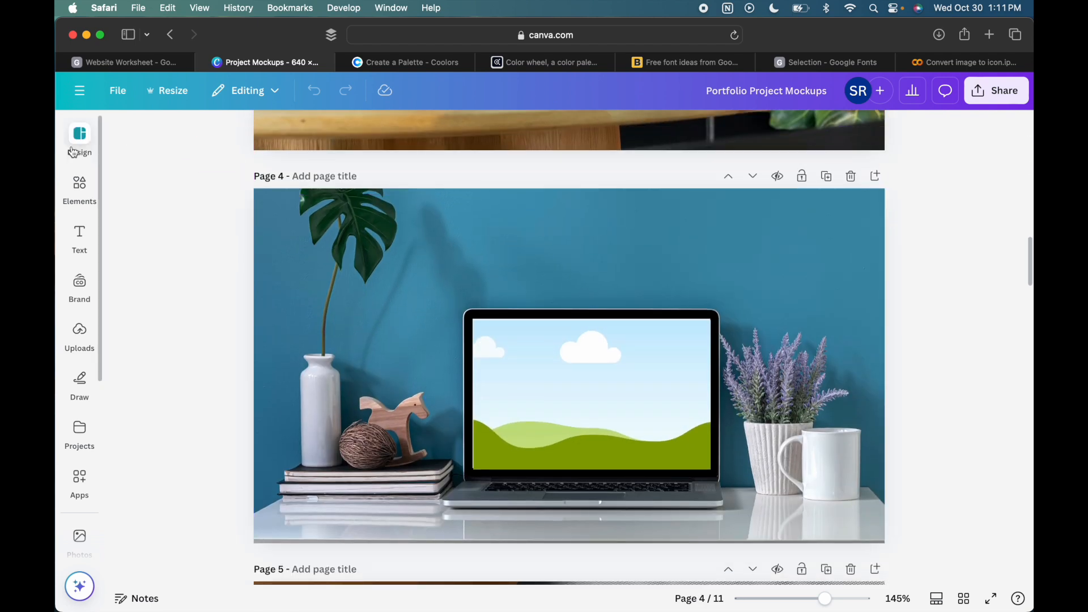
click(87, 338)
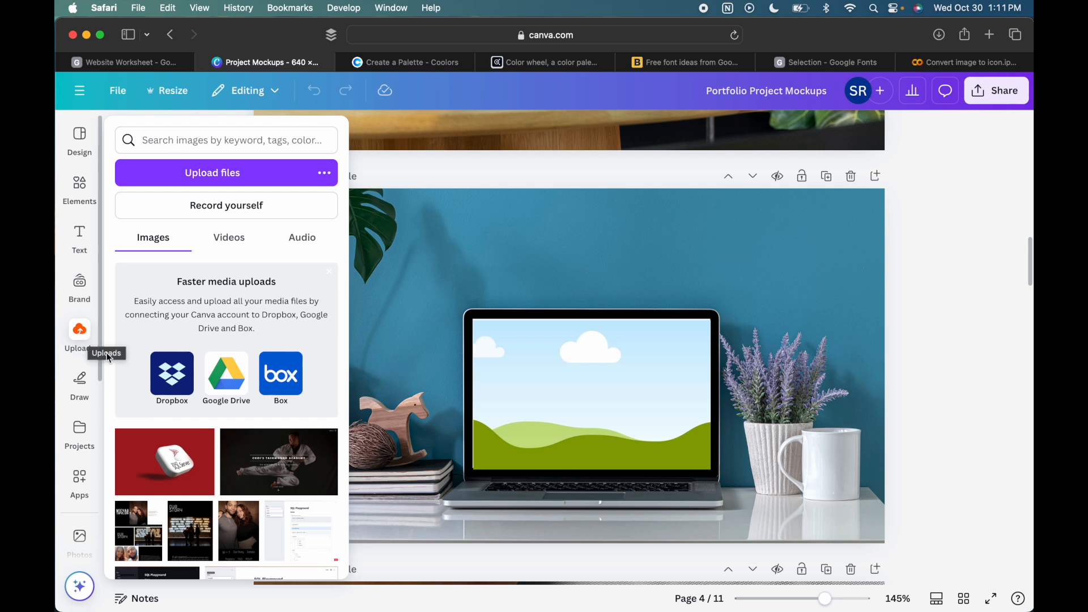
scroll(183, 470, down, 5)
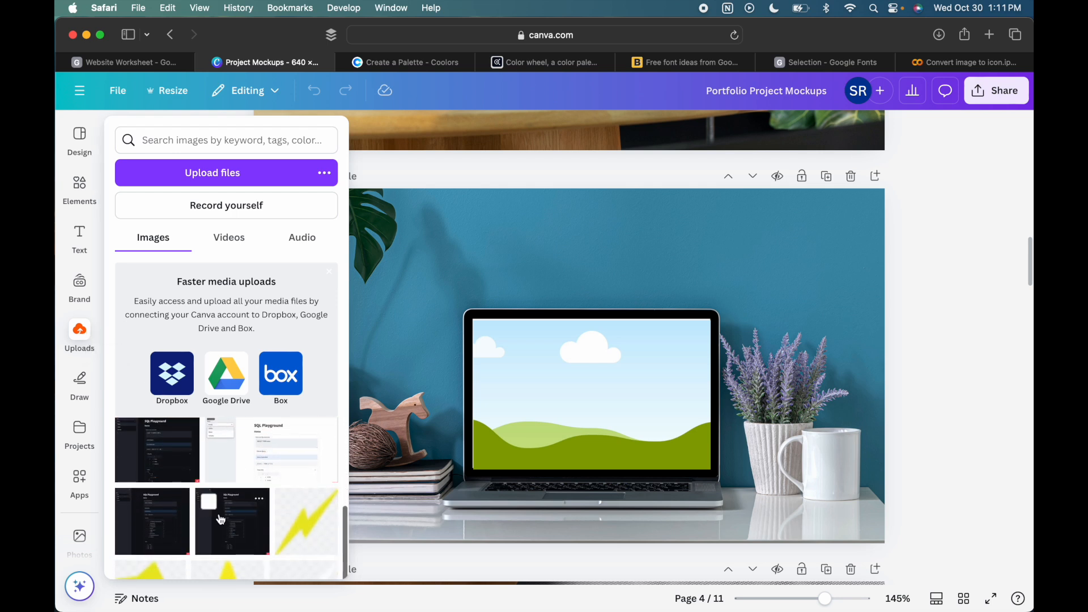
drag(221, 520, 573, 397)
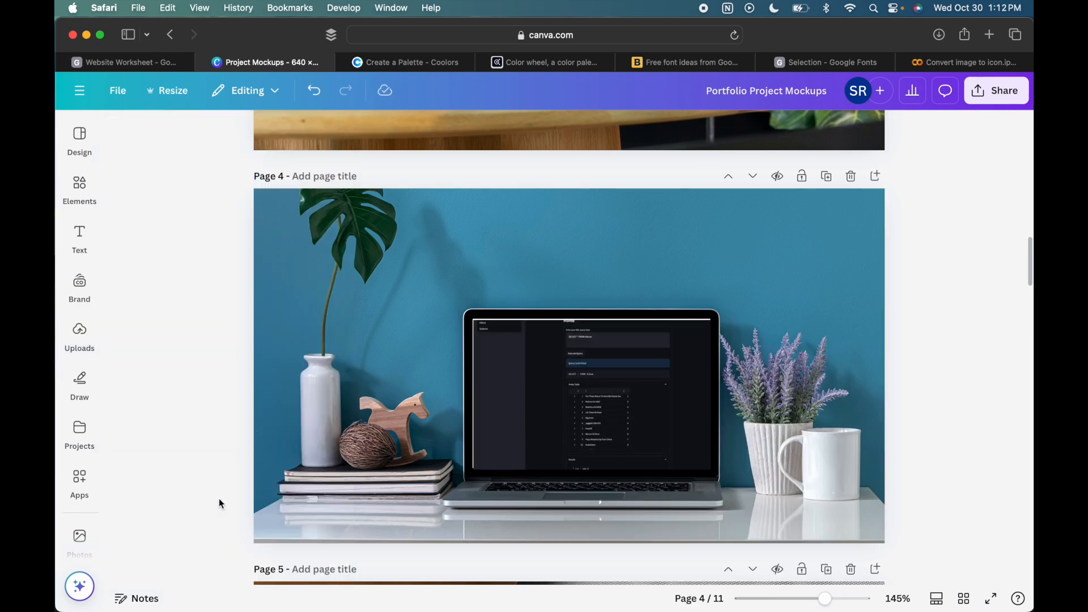
mouse_move(79, 482)
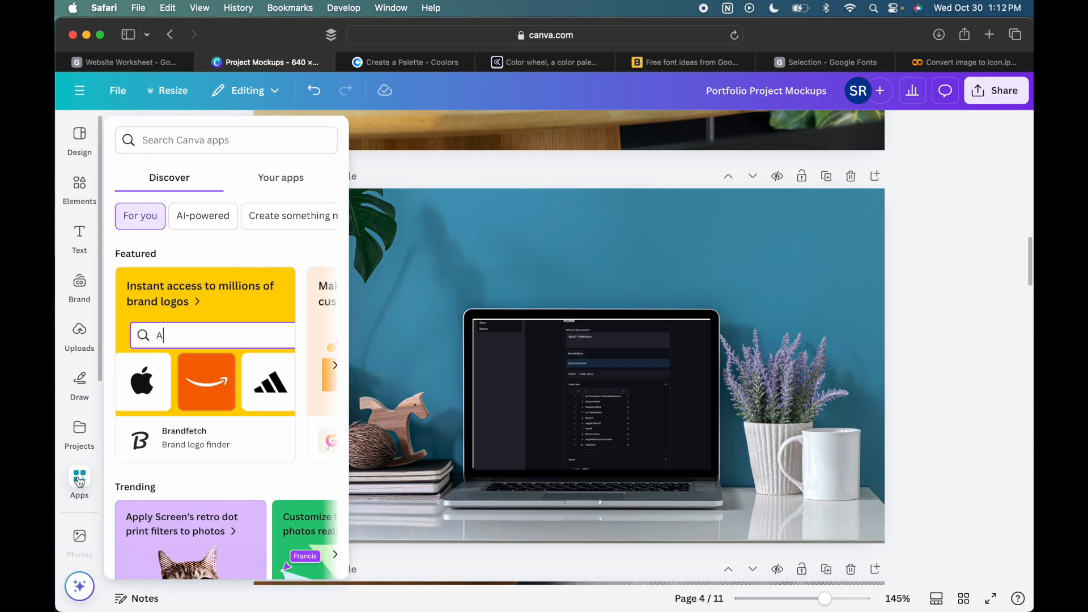
mouse_move(80, 340)
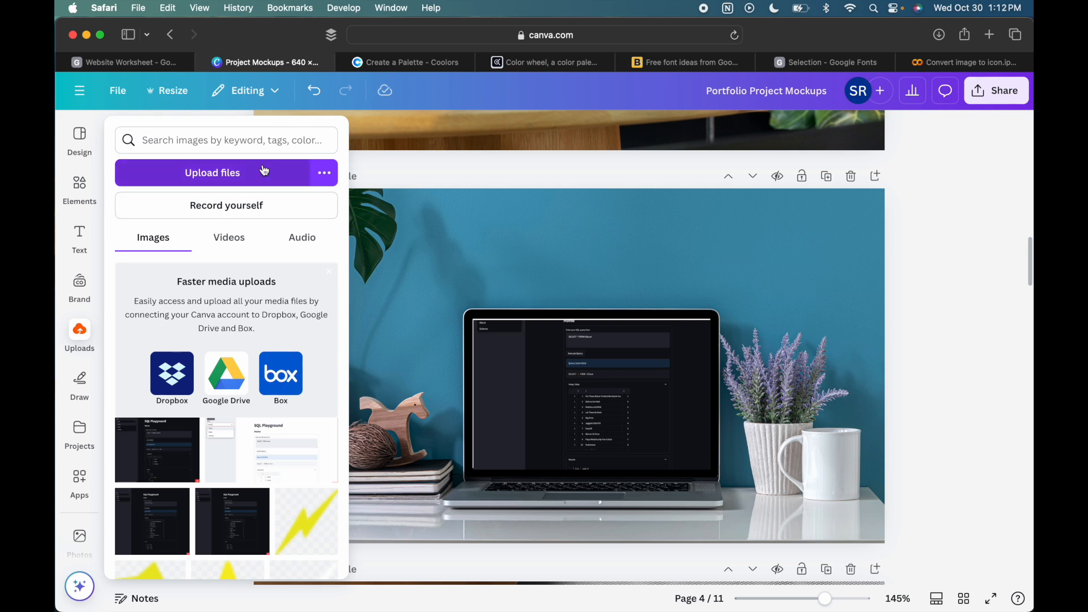
- Enlarge the screenshot slightly and reposition it inside the page 4 laptop frame so it fills the screen, and deselect it
click(568, 427)
drag(559, 379, 554, 374)
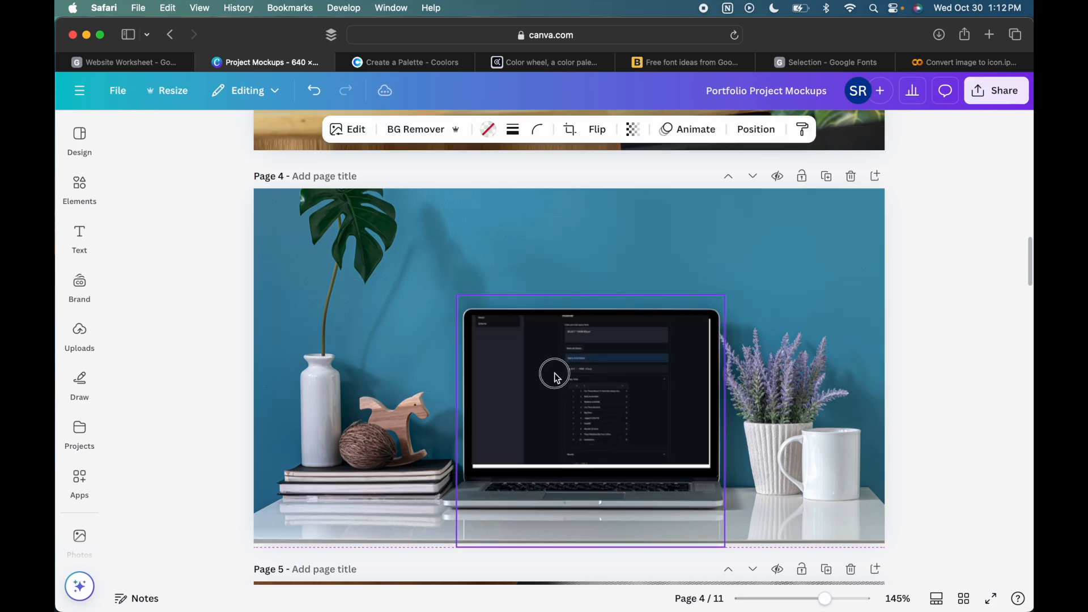
click(555, 381)
drag(458, 300, 451, 295)
click(527, 362)
mouse_move(527, 362)
mouse_down()
mouse_move(525, 374)
mouse_move(529, 361)
mouse_up()
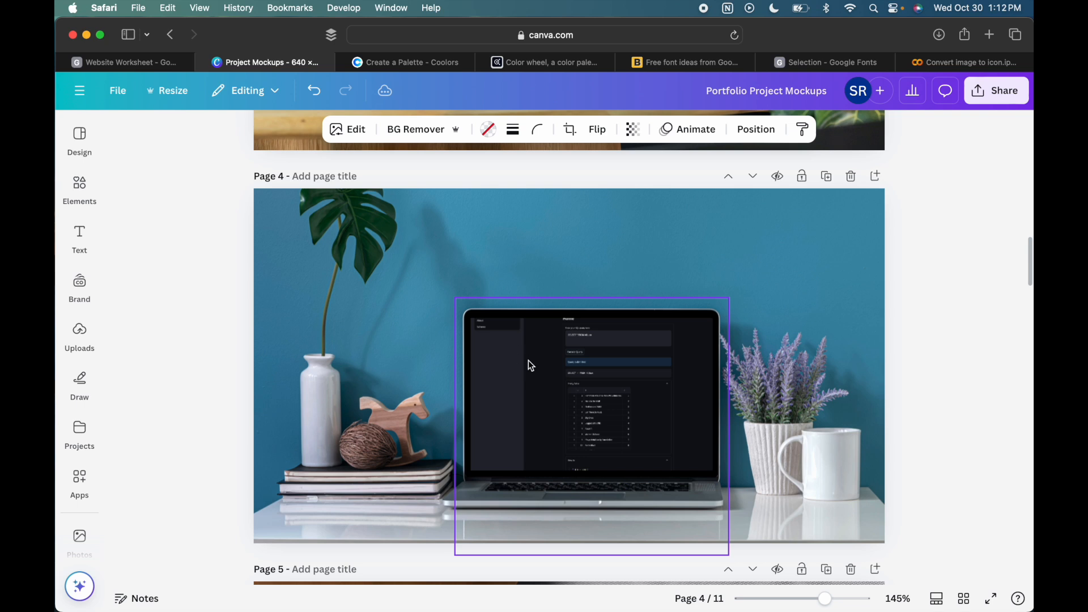
click(780, 271)
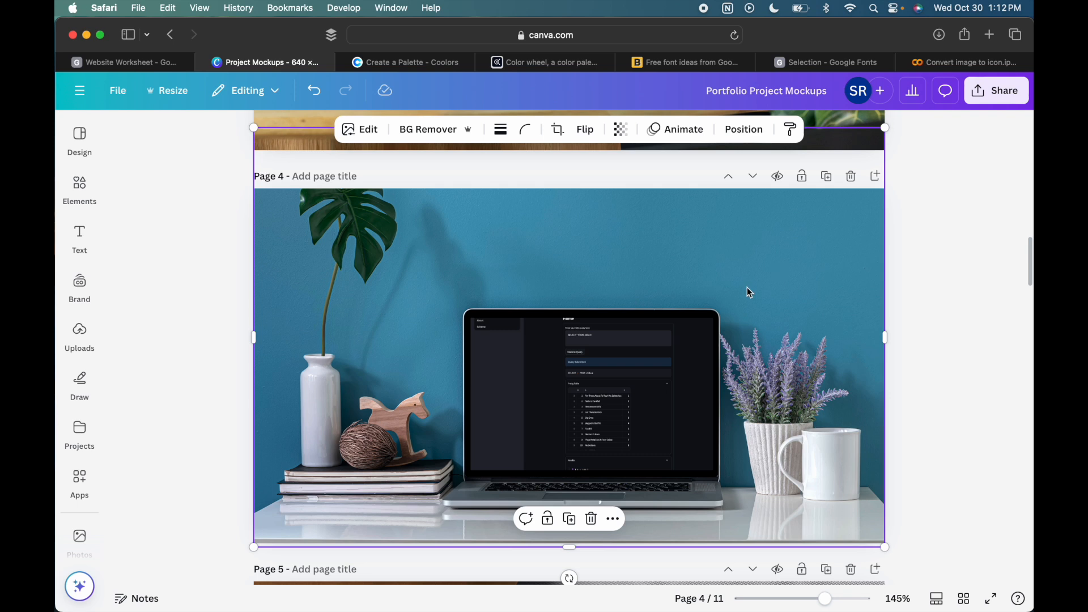
click(968, 286)
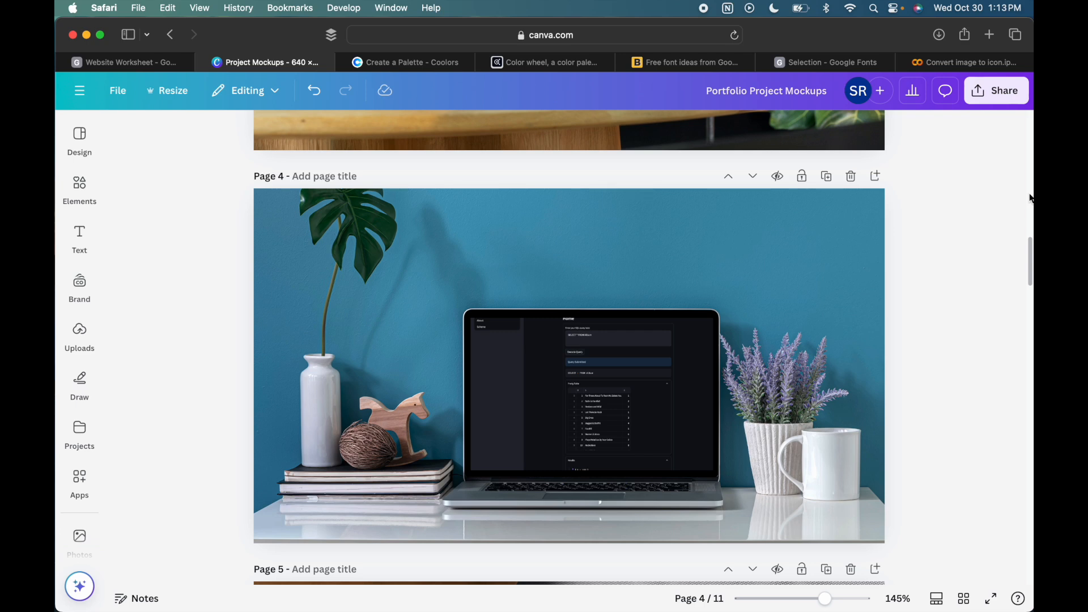
- Switch to the Portfolio Website Worksheet document in Google Docs
click(144, 67)
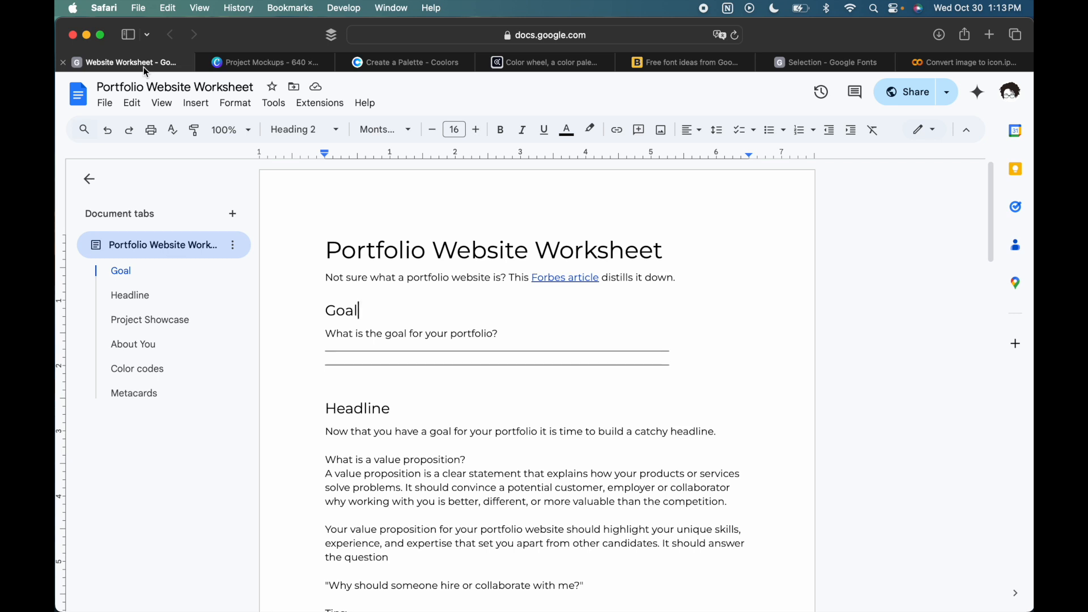